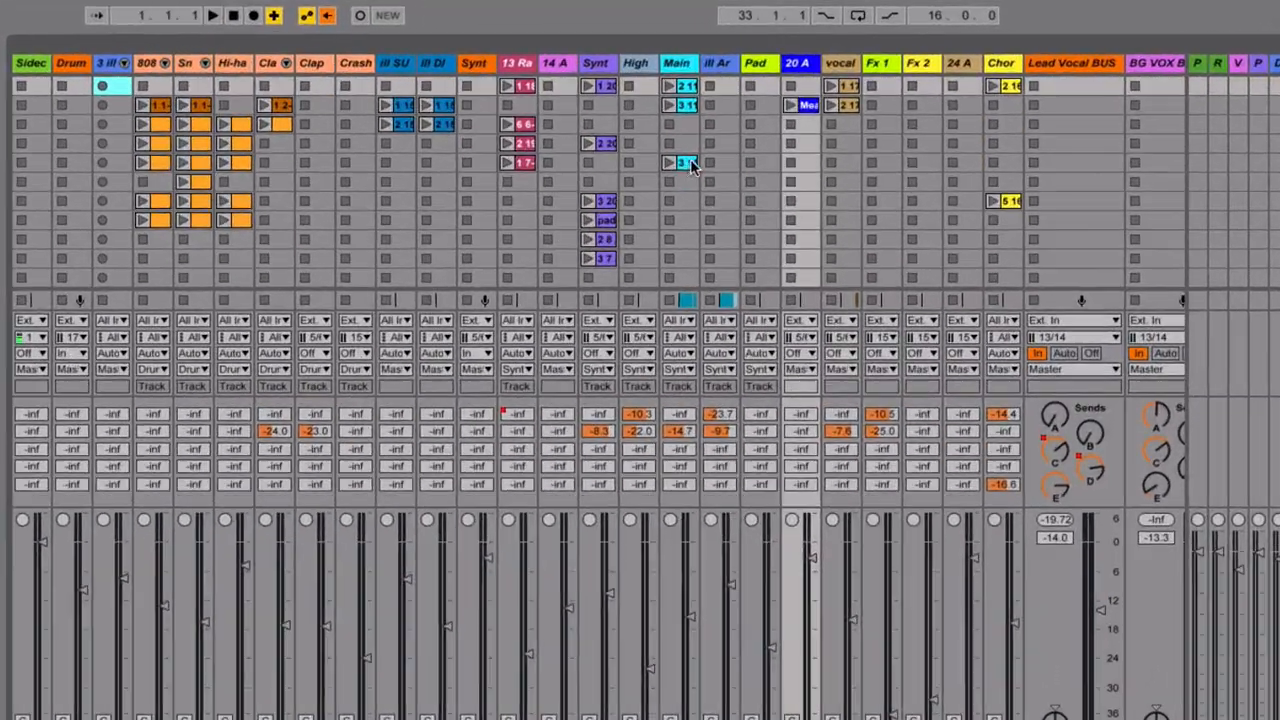
- Select the Main Arp clip in the fifth scene and start playback
click(690, 164)
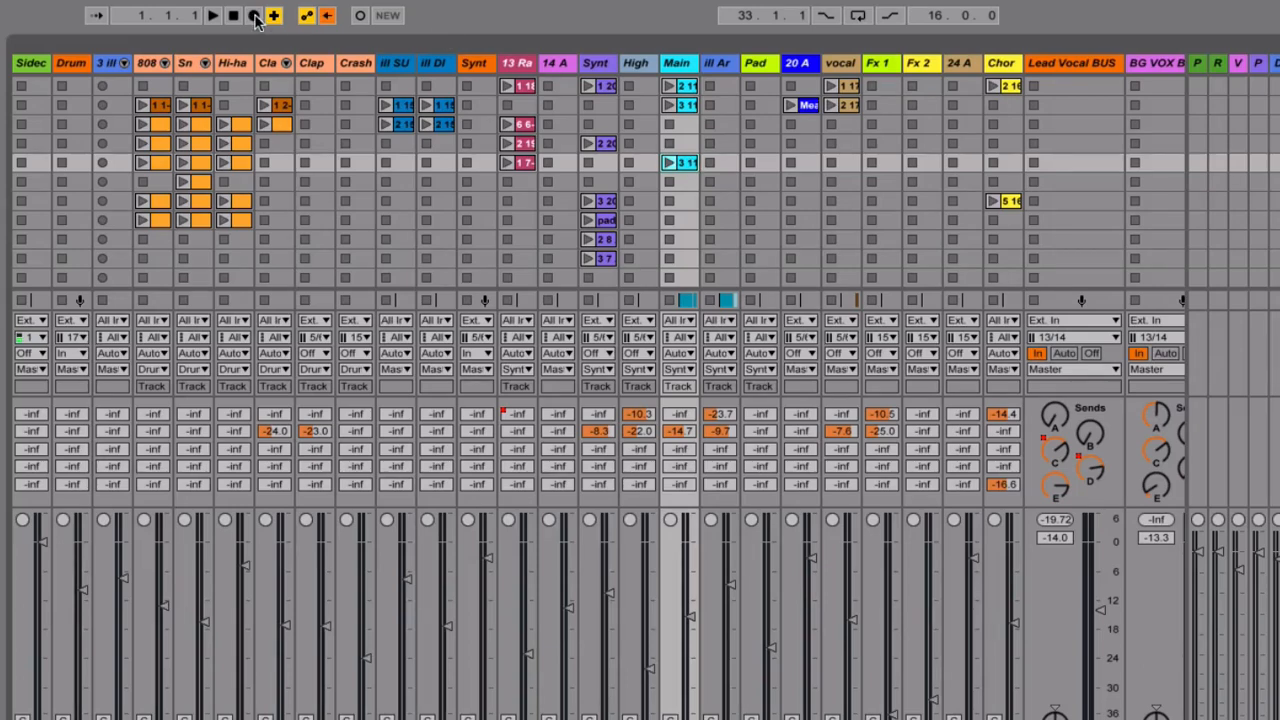
click(255, 17)
click(233, 16)
click(213, 16)
- Place the fifth-scene Main Arp clip from Session View at bar 9 of the Main Arp track in the arrangement
click(530, 167)
click(690, 165)
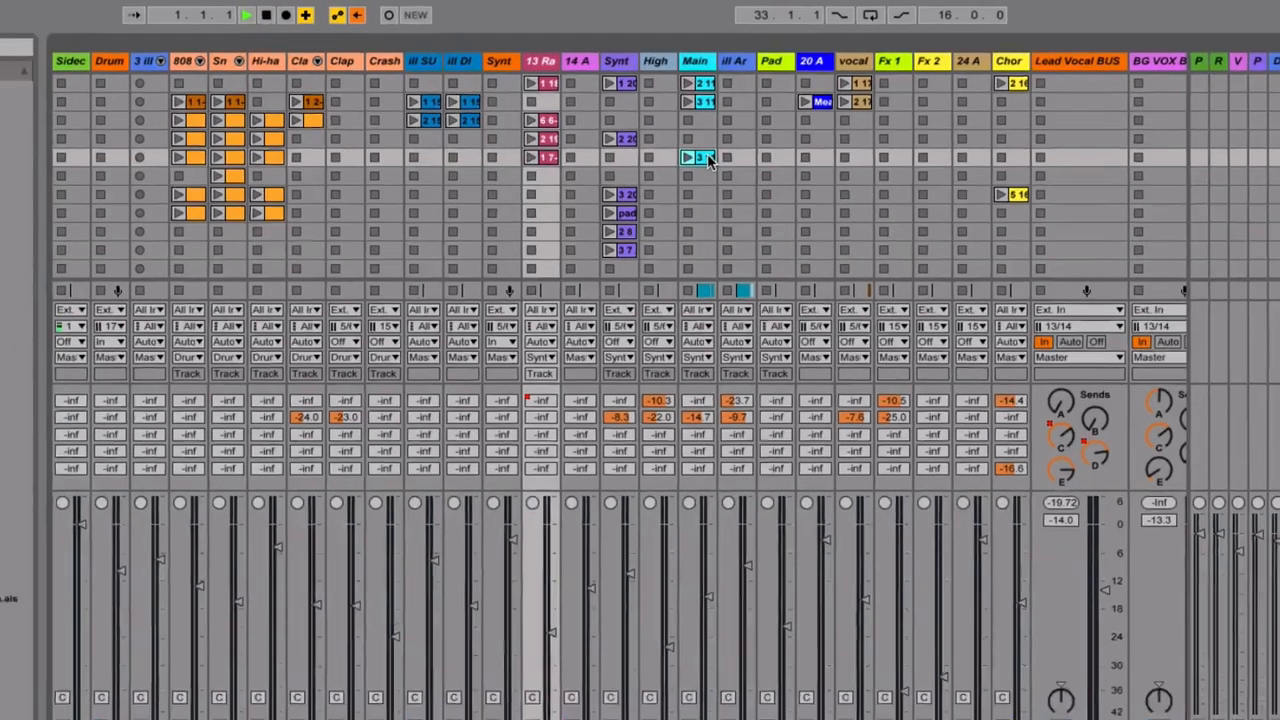
key(Tab)
drag(690, 165, 116, 402)
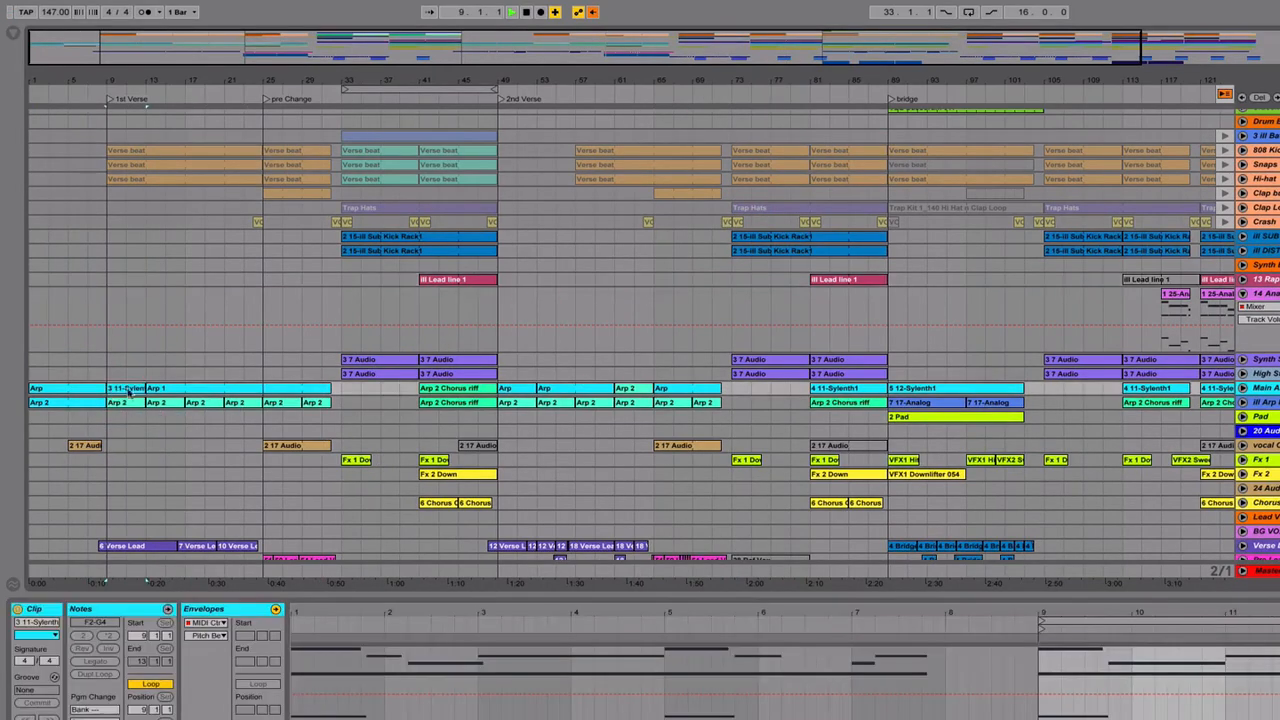
scroll(226, 300, down, 3)
scroll(219, 349, up, 2)
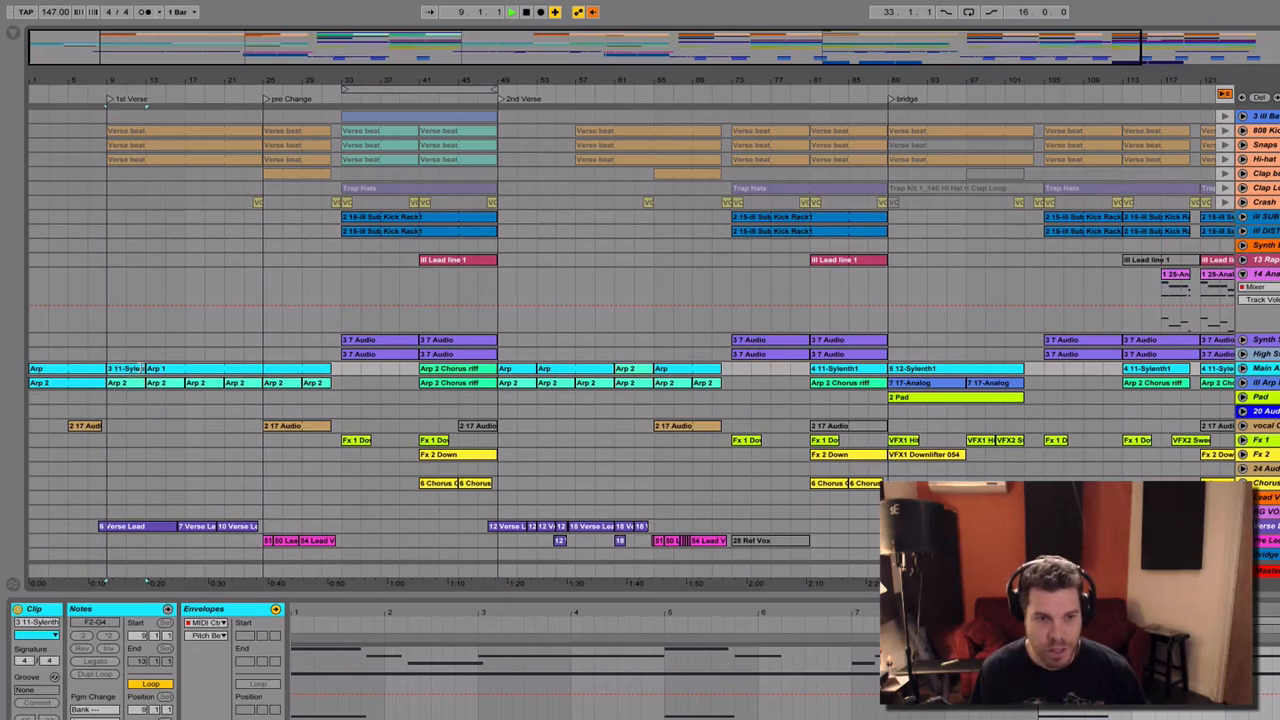
- Extend the start of the Arp 1 clip on the Main Arp track back to bar 1
mouse_move(145, 368)
mouse_down()
mouse_move(300, 368)
mouse_move(146, 370)
mouse_up()
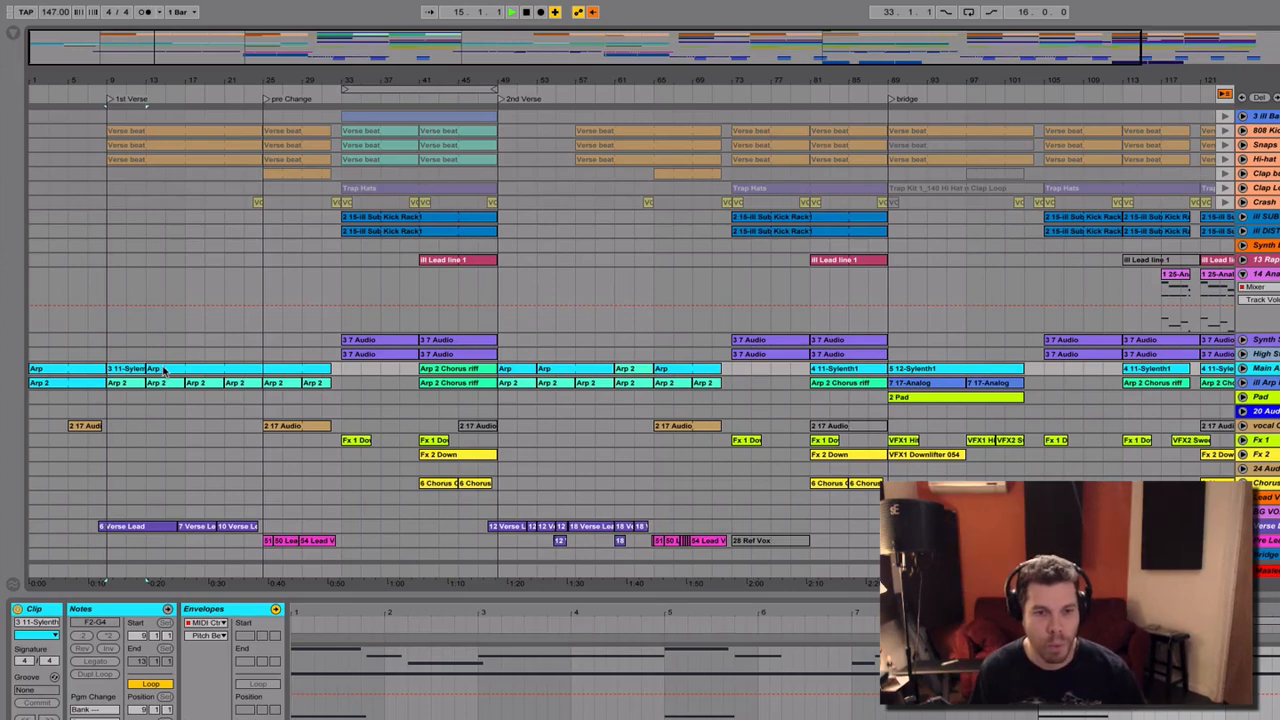
click(156, 369)
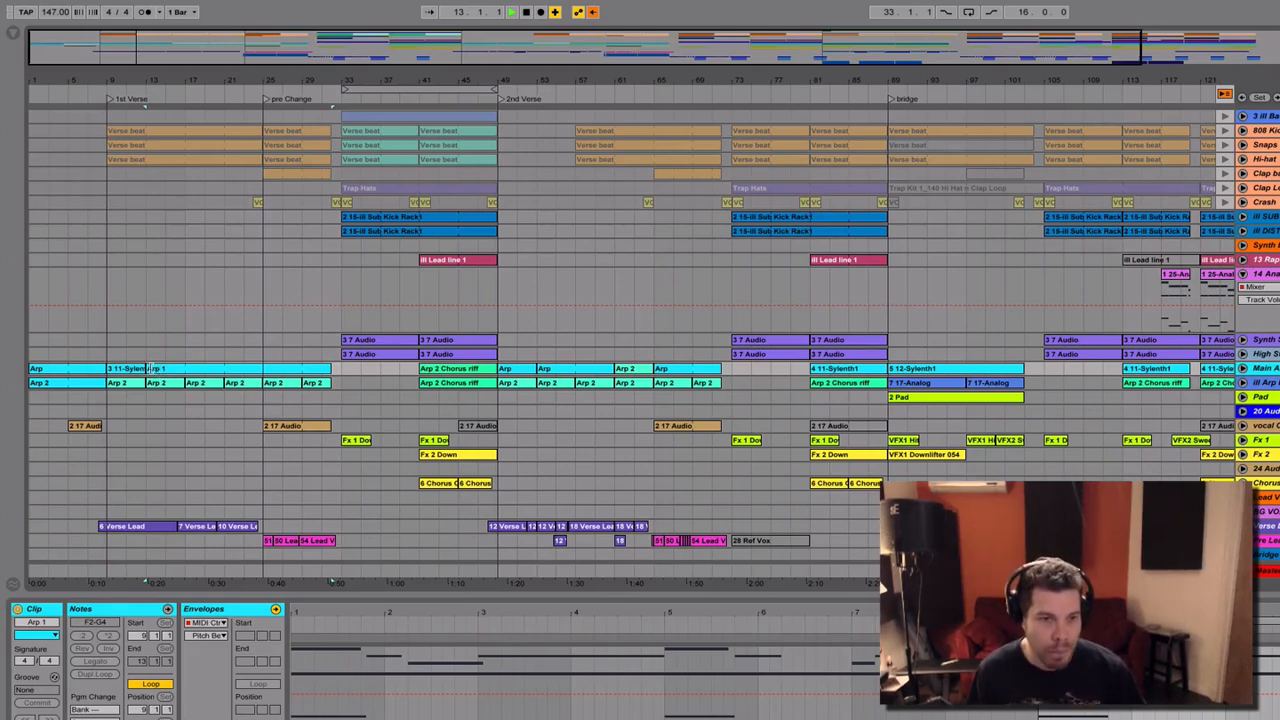
click(110, 368)
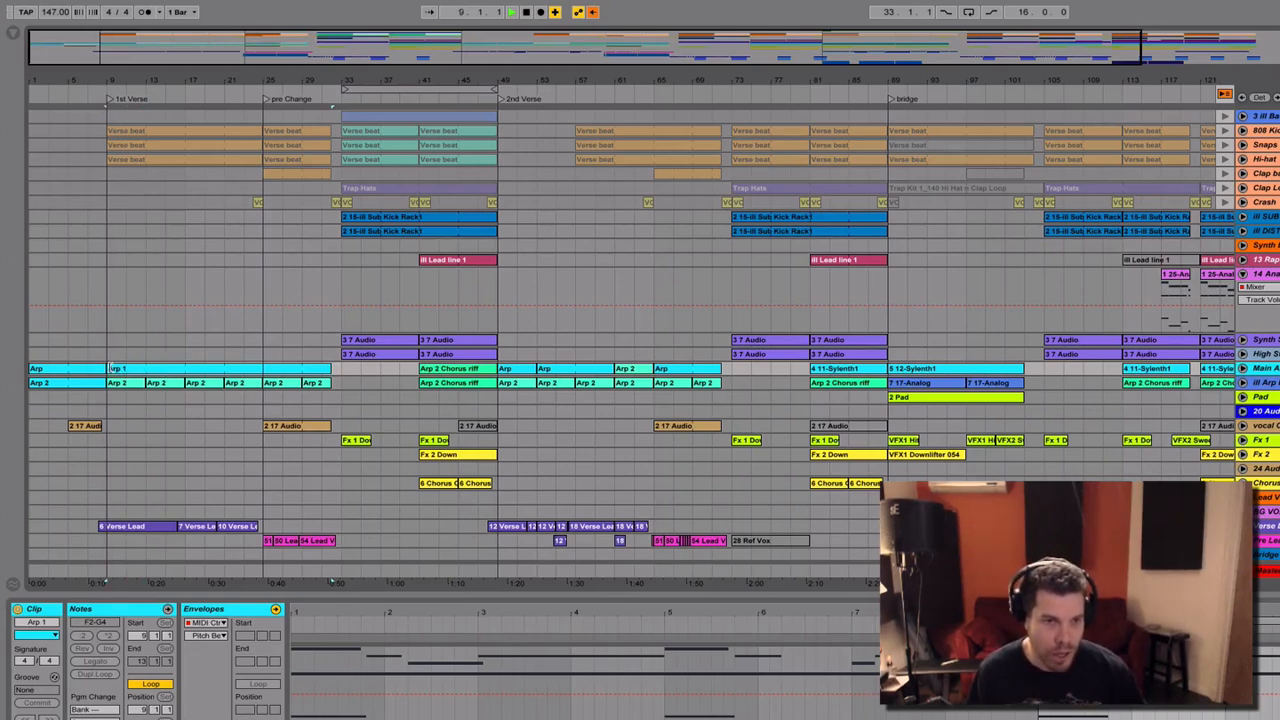
drag(108, 368, 30, 368)
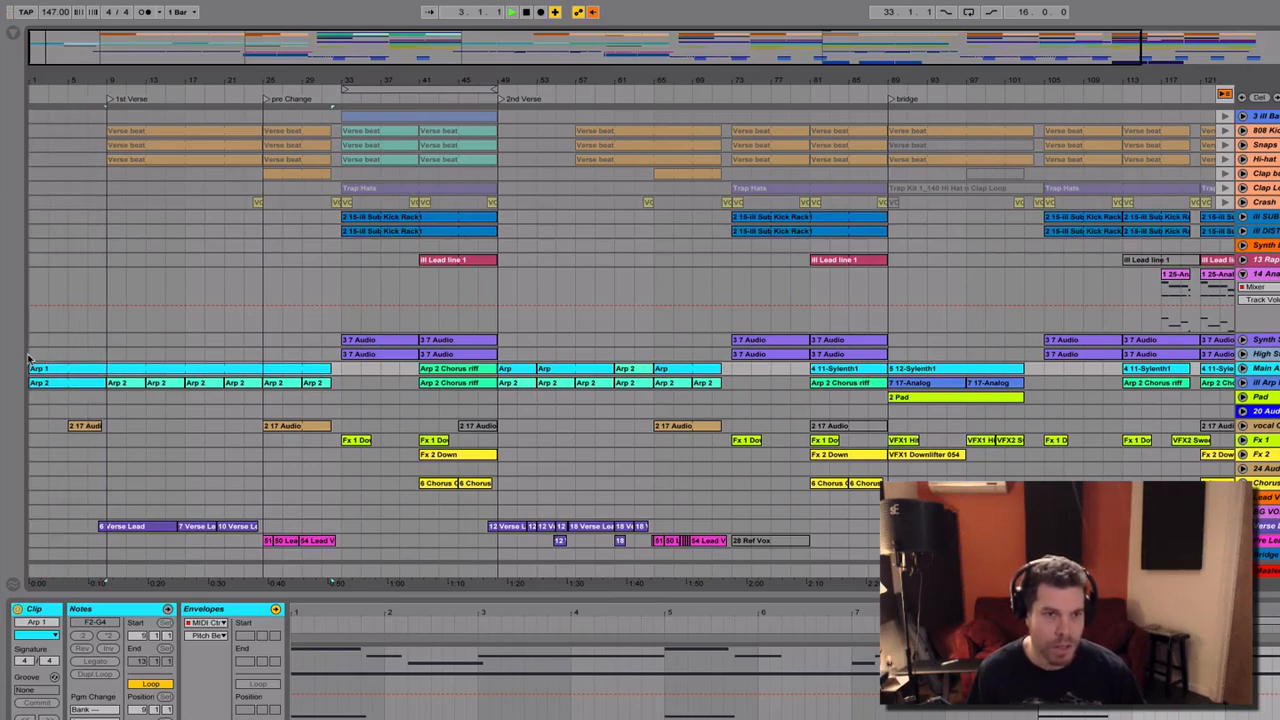
- Play the opening bars of the arrangement from bar 1 and stop playback
click(40, 368)
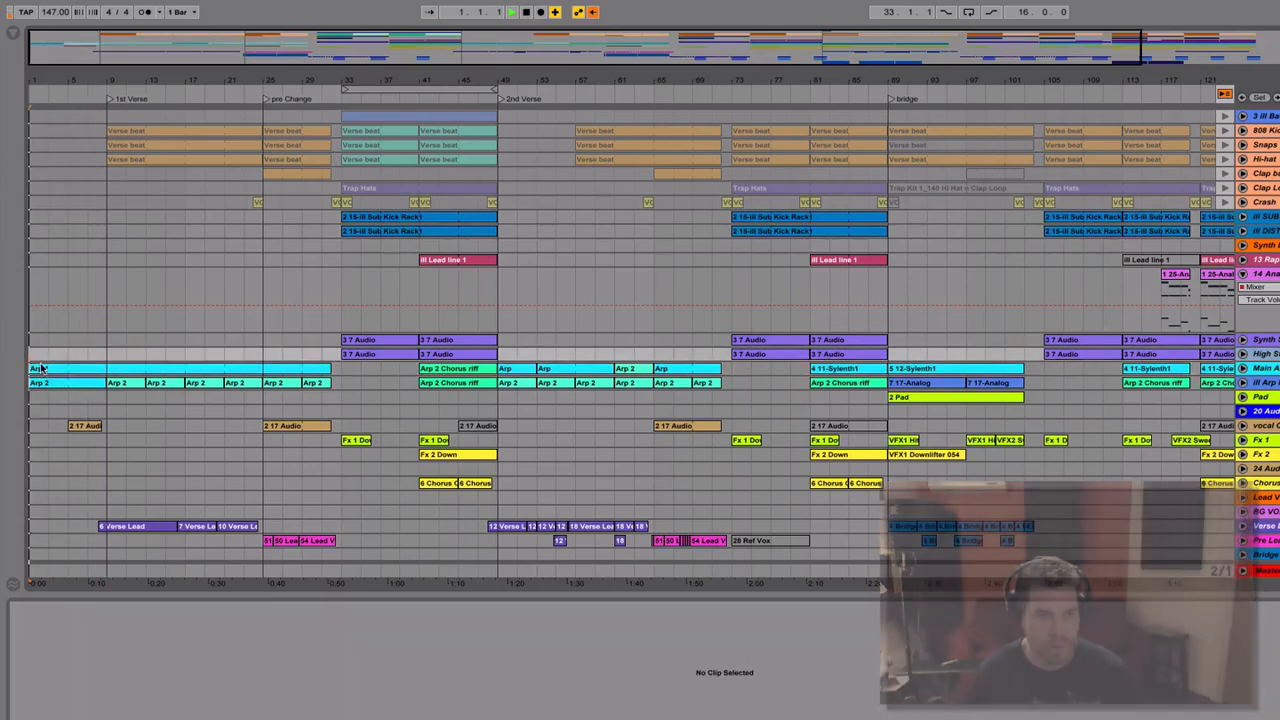
scroll(95, 405, up, 2)
scroll(112, 360, down, 2)
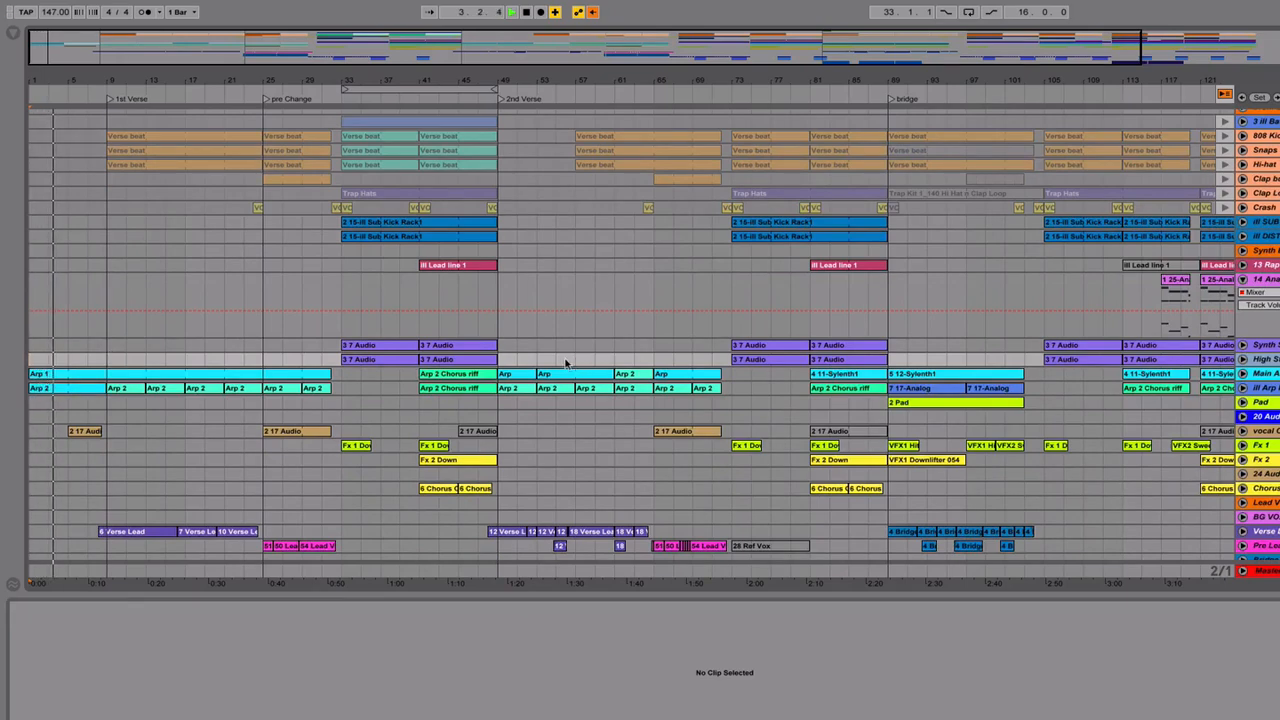
key(space)
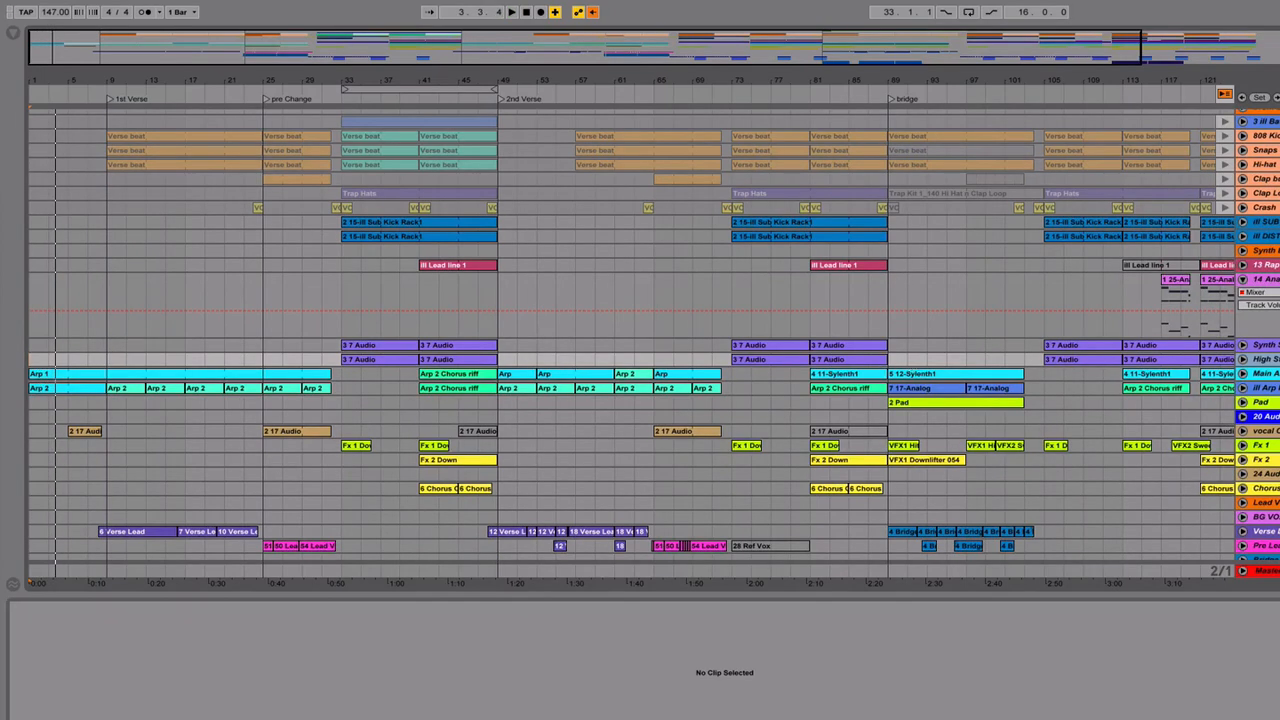
- Show the Main Arp track's devices and unfold the track to view its Auto Filter frequency automation
key(shift+Tab)
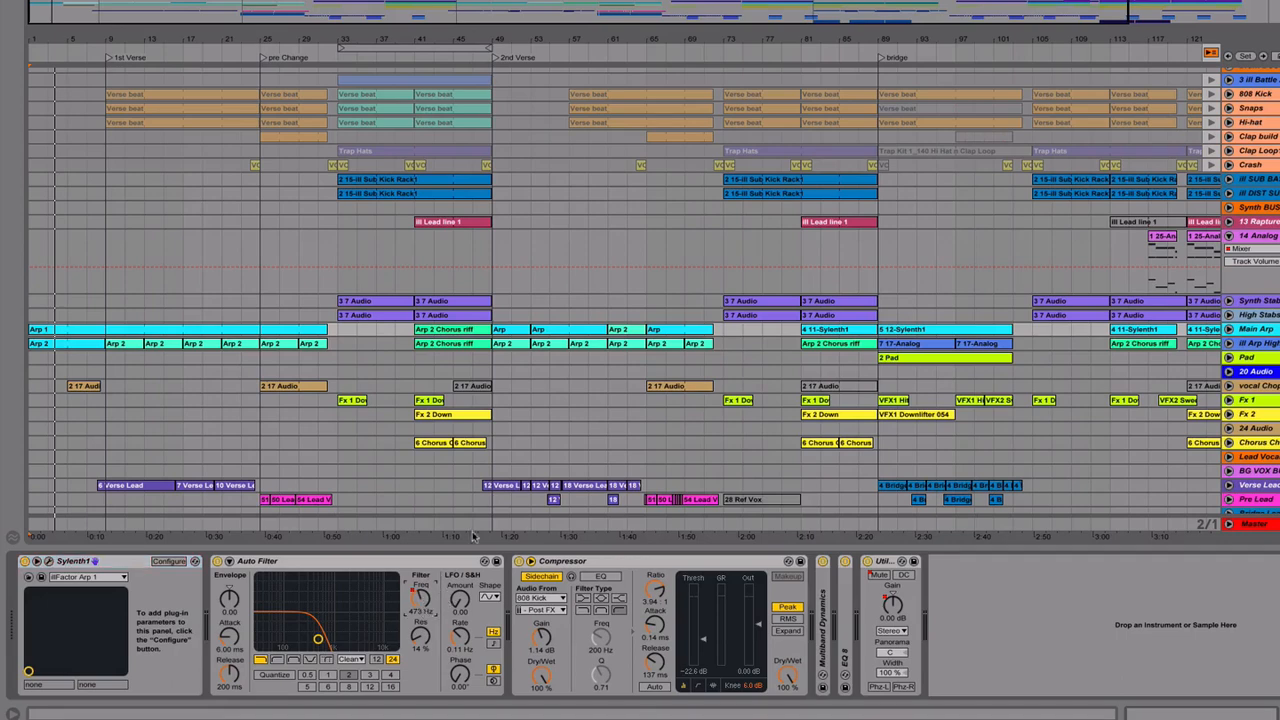
click(1229, 330)
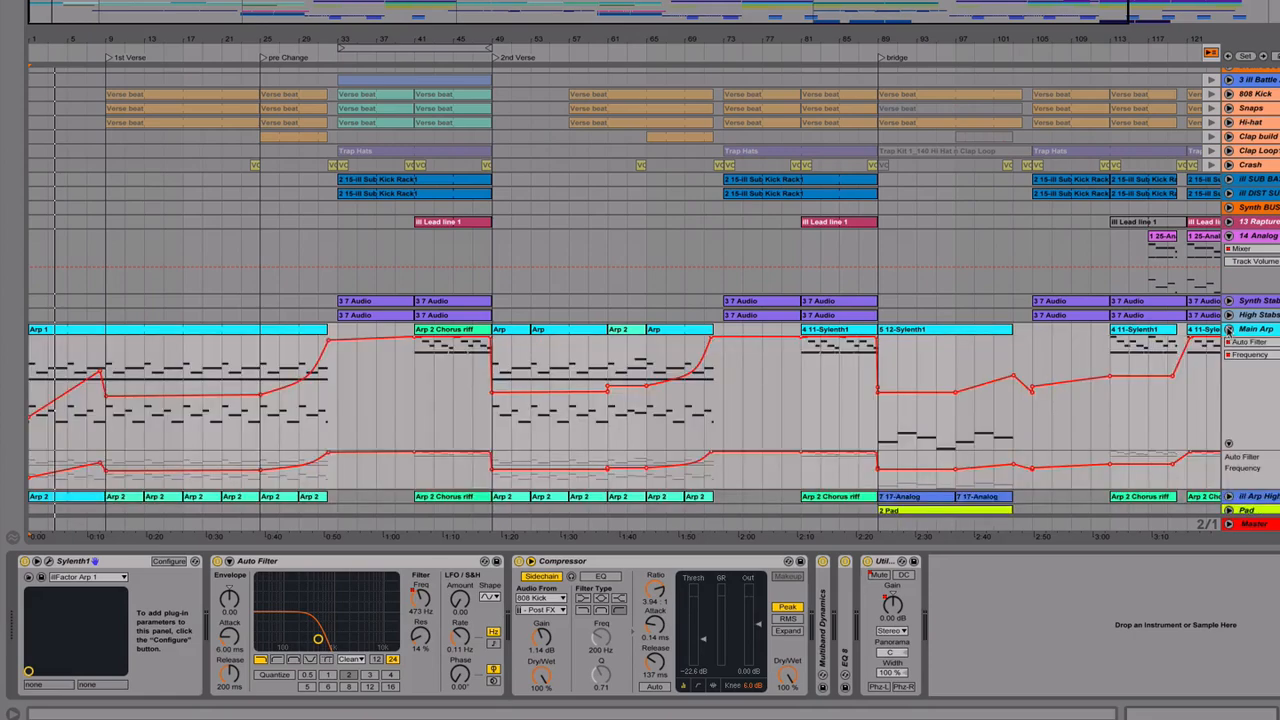
click(1229, 331)
click(1229, 331)
- Play the arrangement from bar 1 and from bar 9 to hear the filter automation, and fold the Main Arp track
key(space)
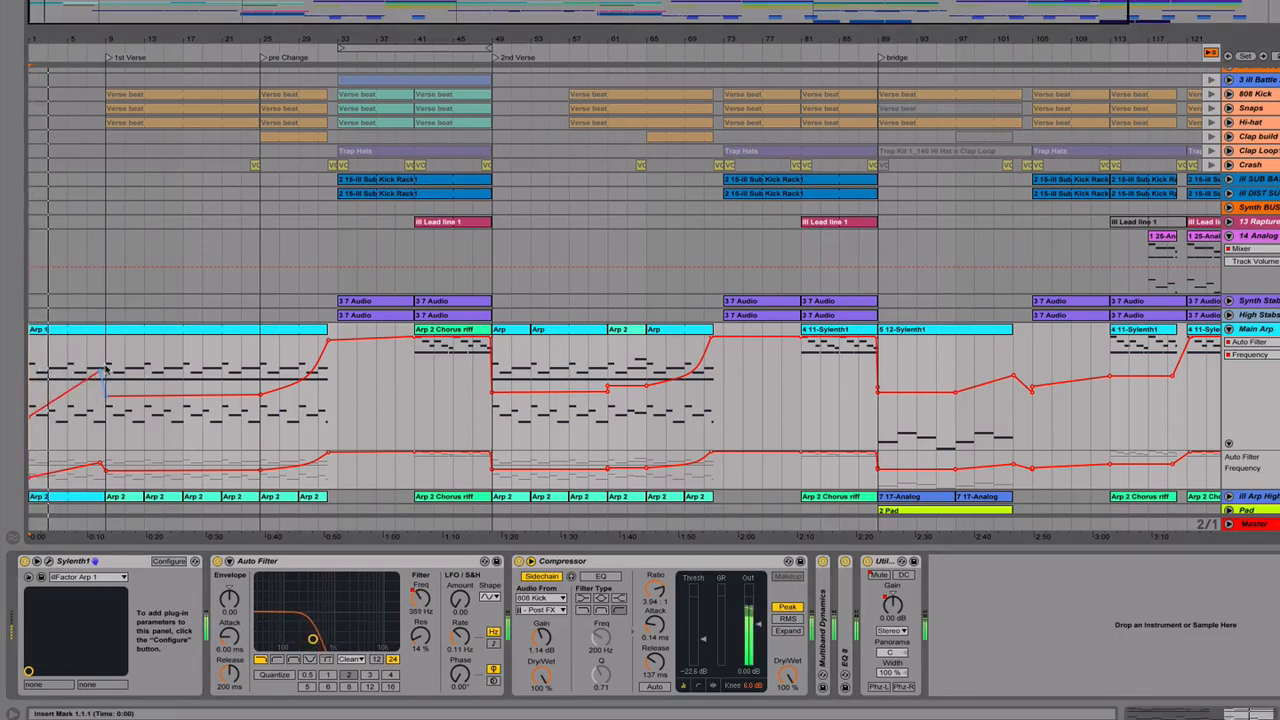
click(107, 417)
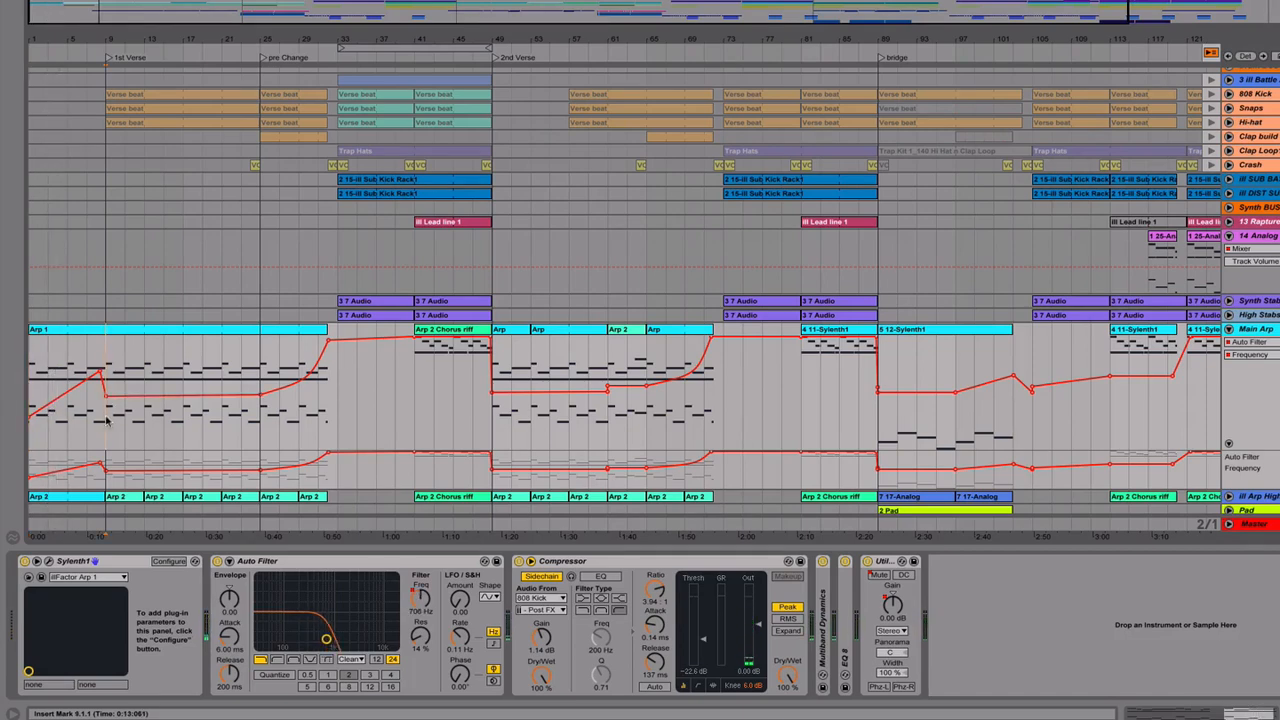
scroll(166, 190, down, 5)
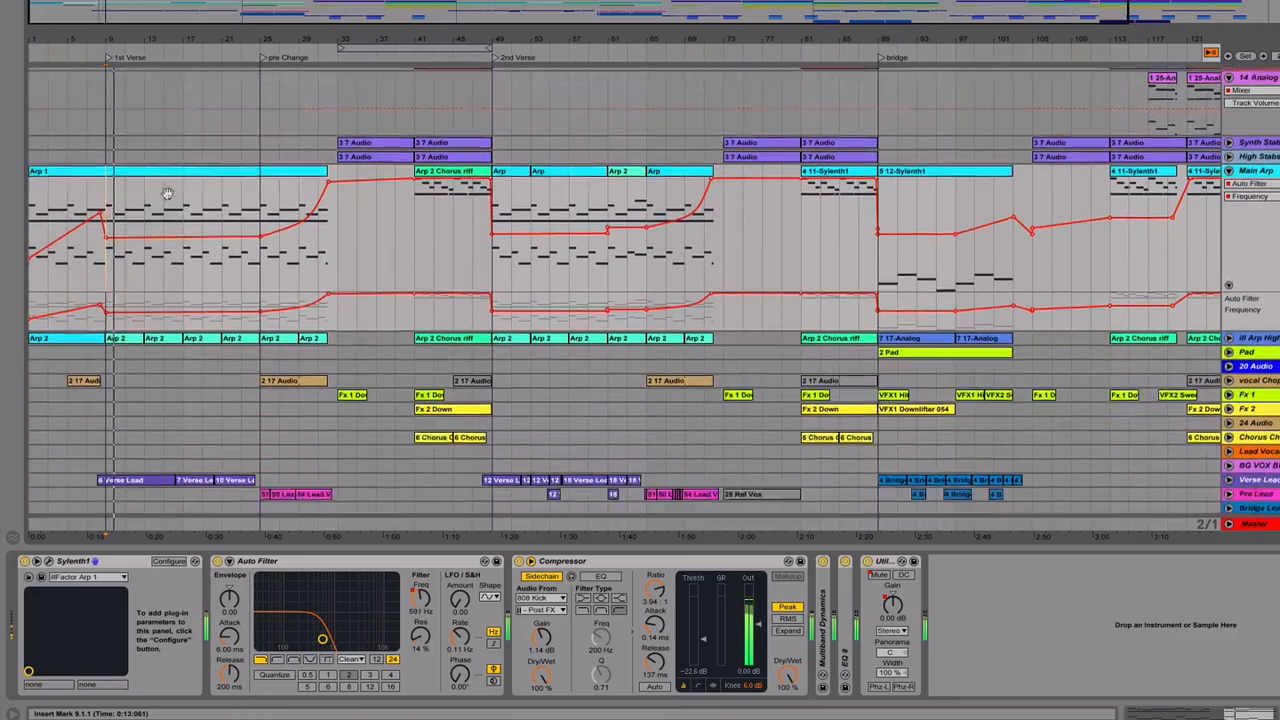
scroll(166, 153, up, 2)
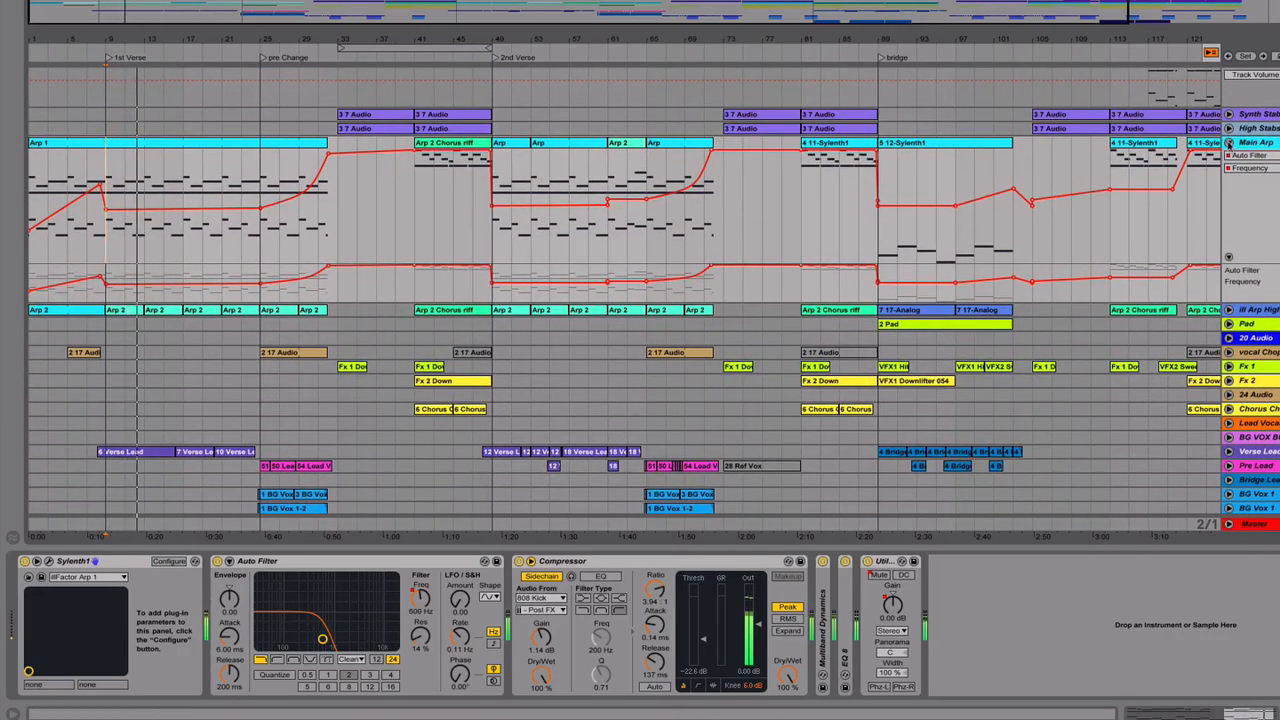
click(1229, 143)
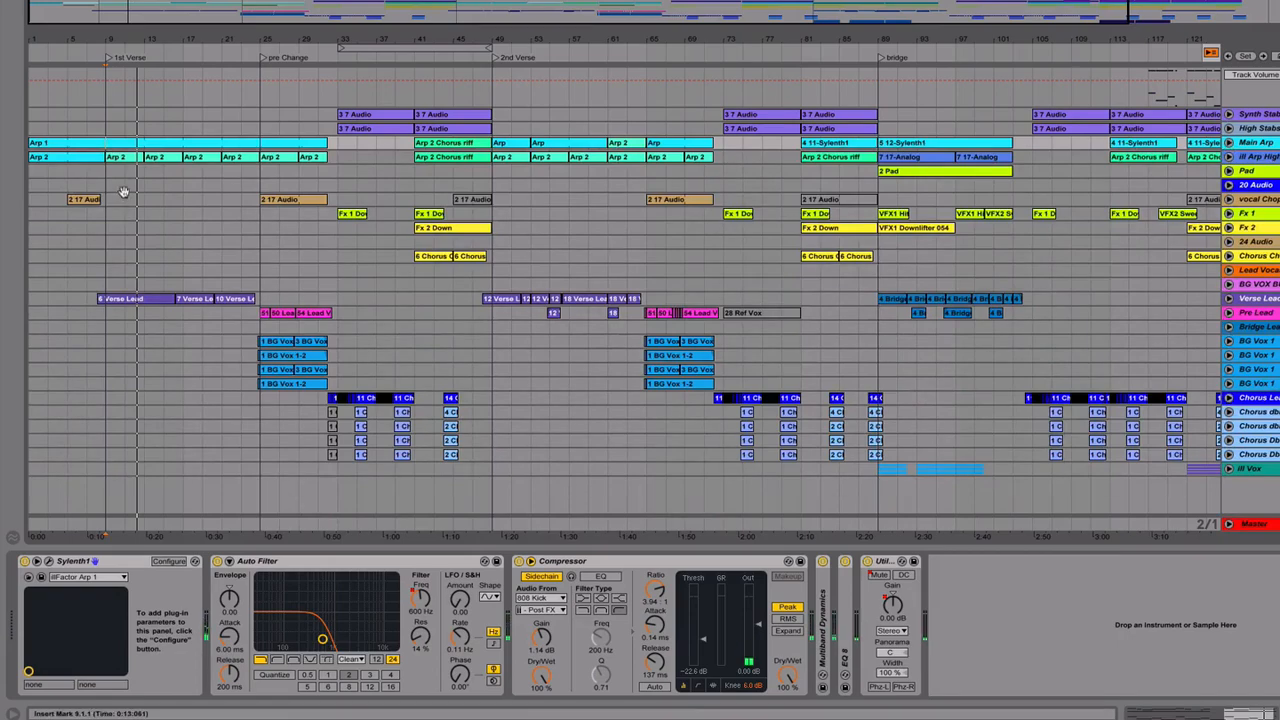
scroll(100, 210, up, 1)
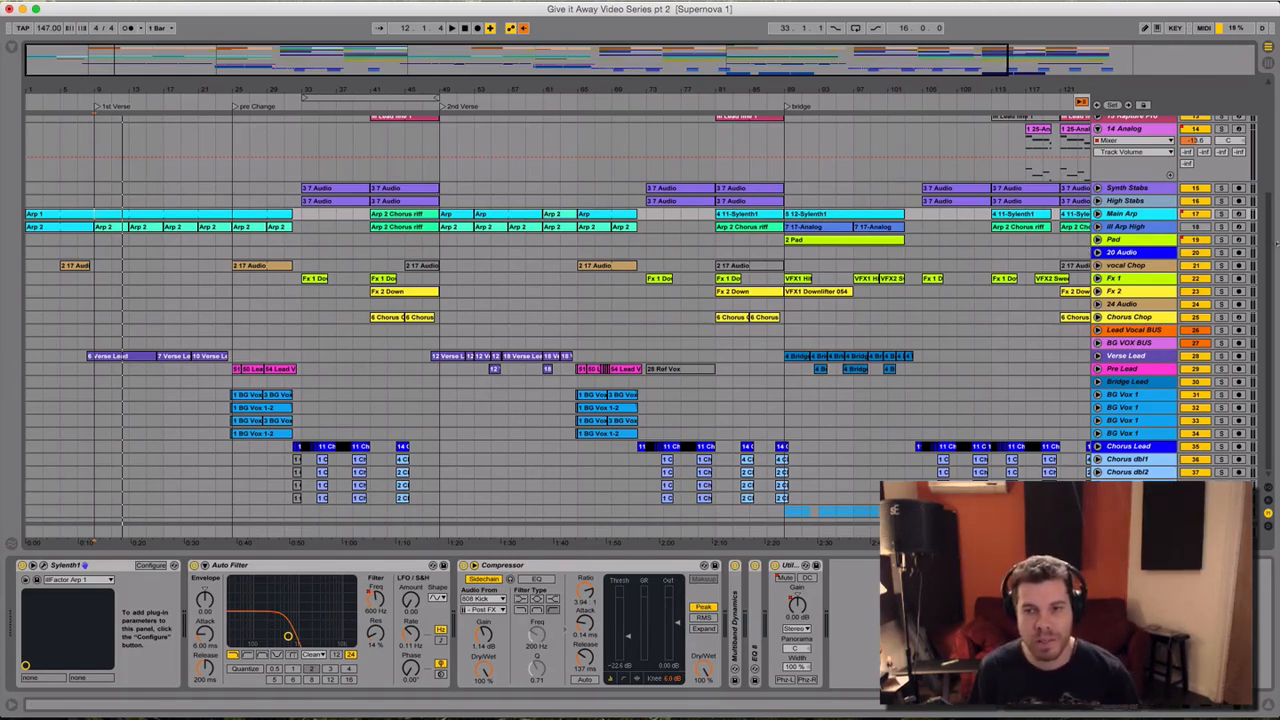
- Copy the Arp 1 clip from the Main Arp track onto the 14 Analog track and move the copy back
click(213, 216)
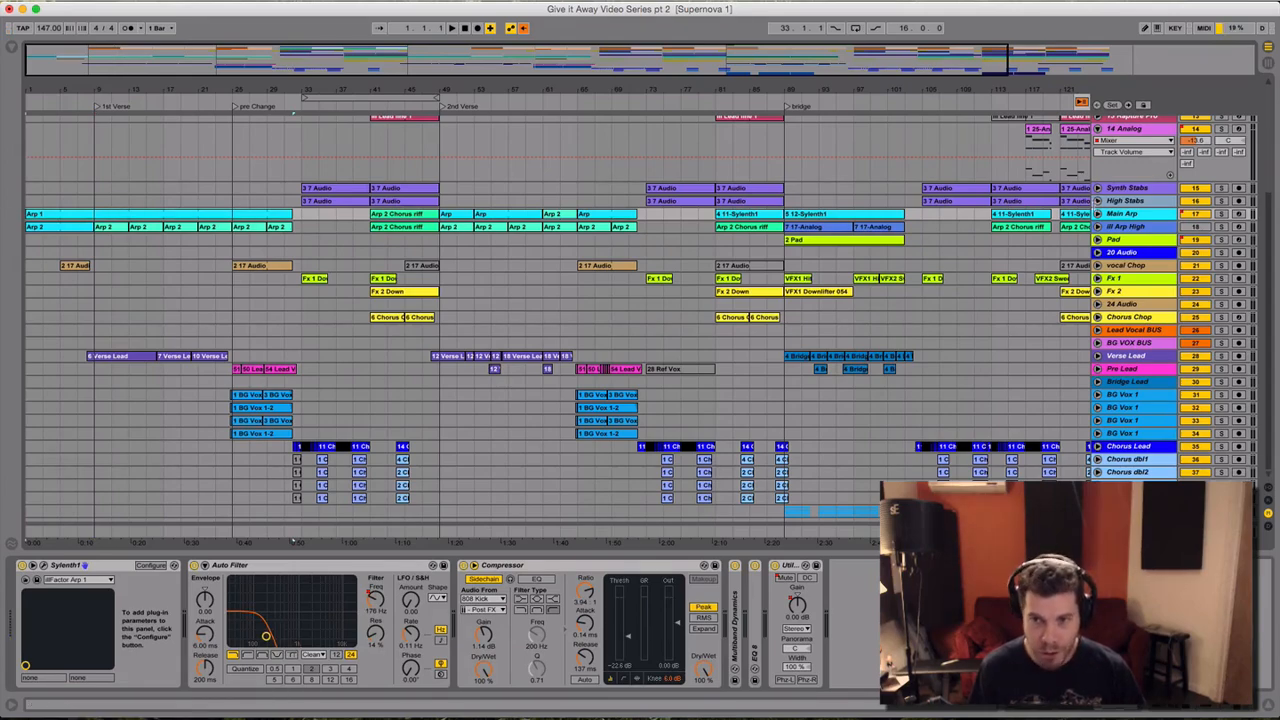
click(1098, 215)
click(1098, 215)
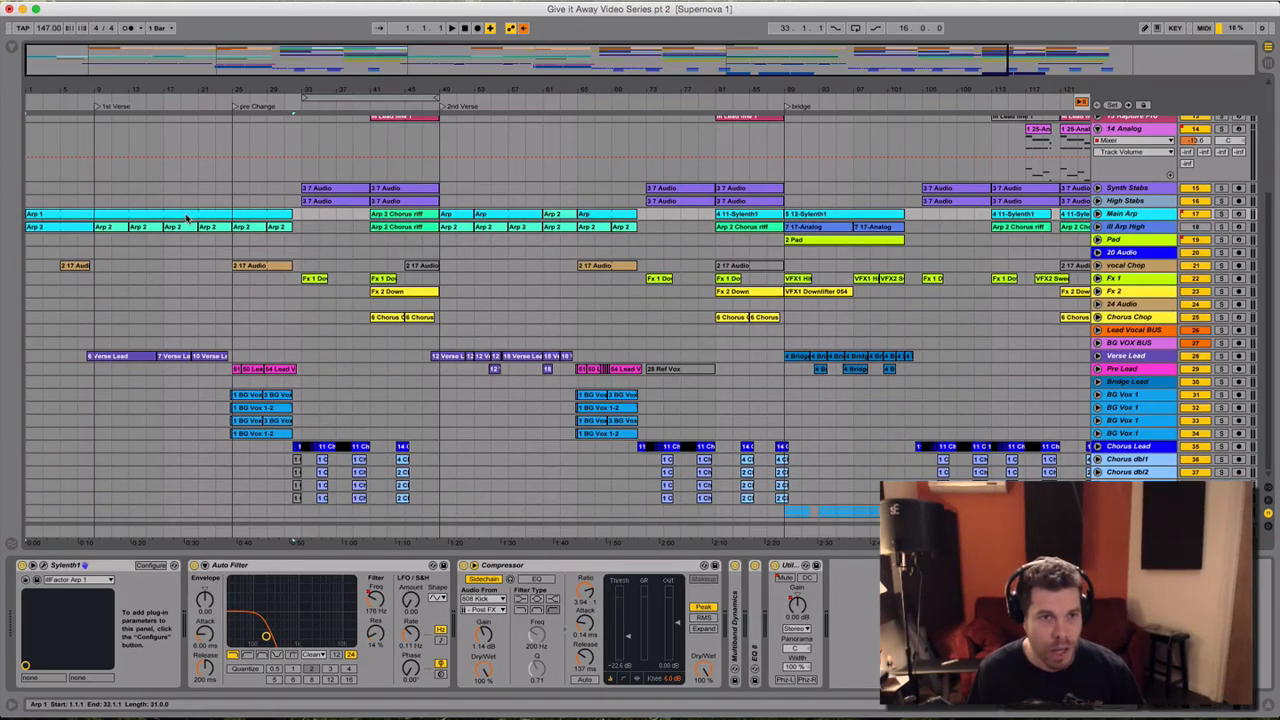
drag(186, 214, 190, 160)
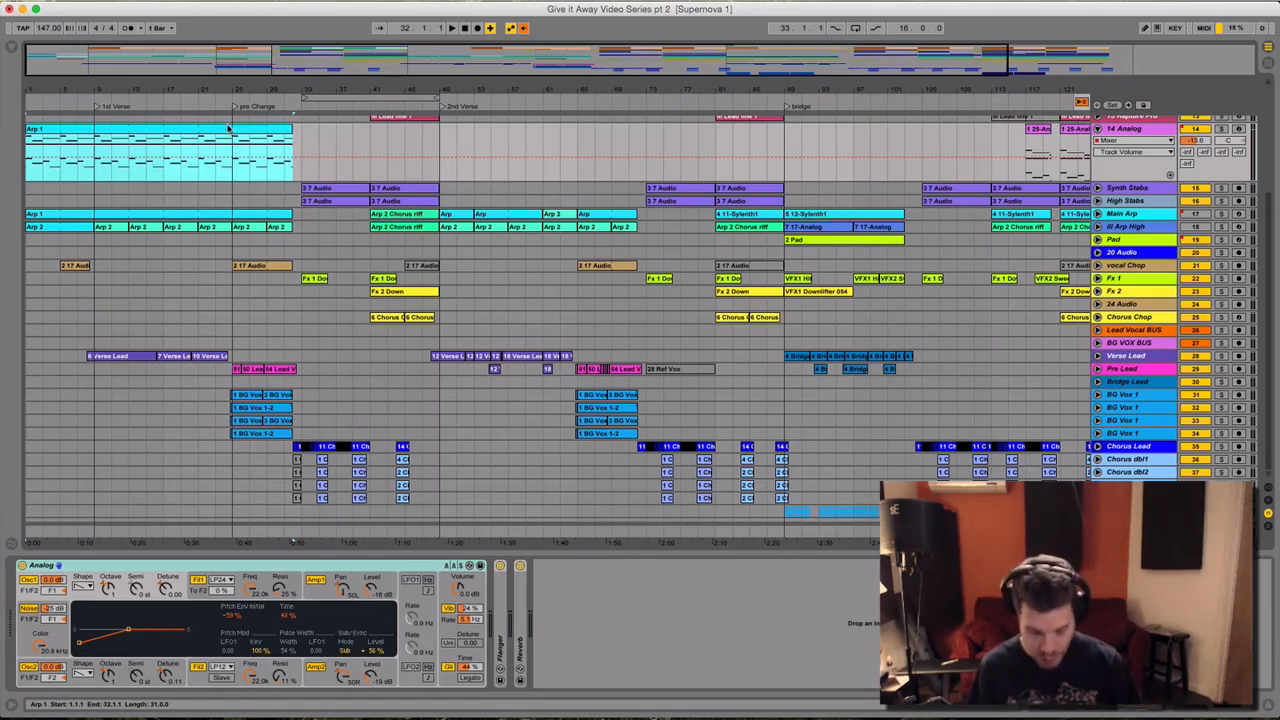
drag(228, 128, 196, 216)
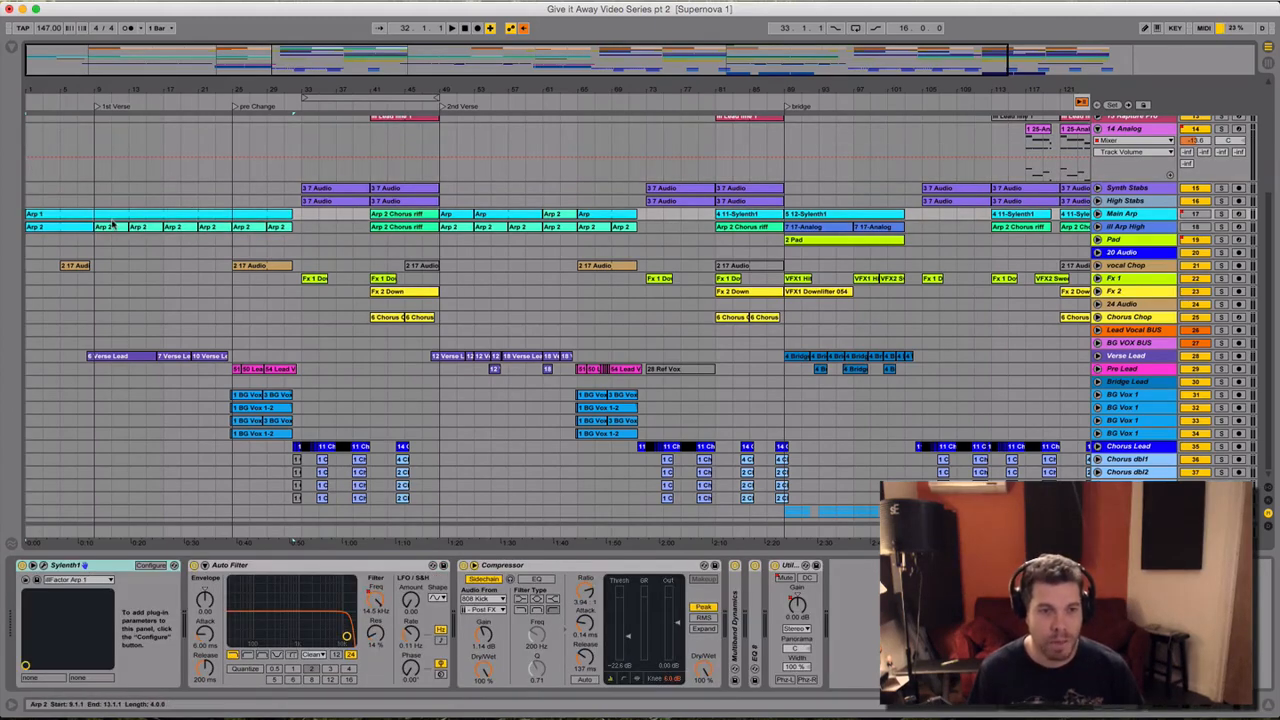
- Unfold the ill Arp High track and expand its Analog synth in the device chain
click(1098, 227)
click(1132, 227)
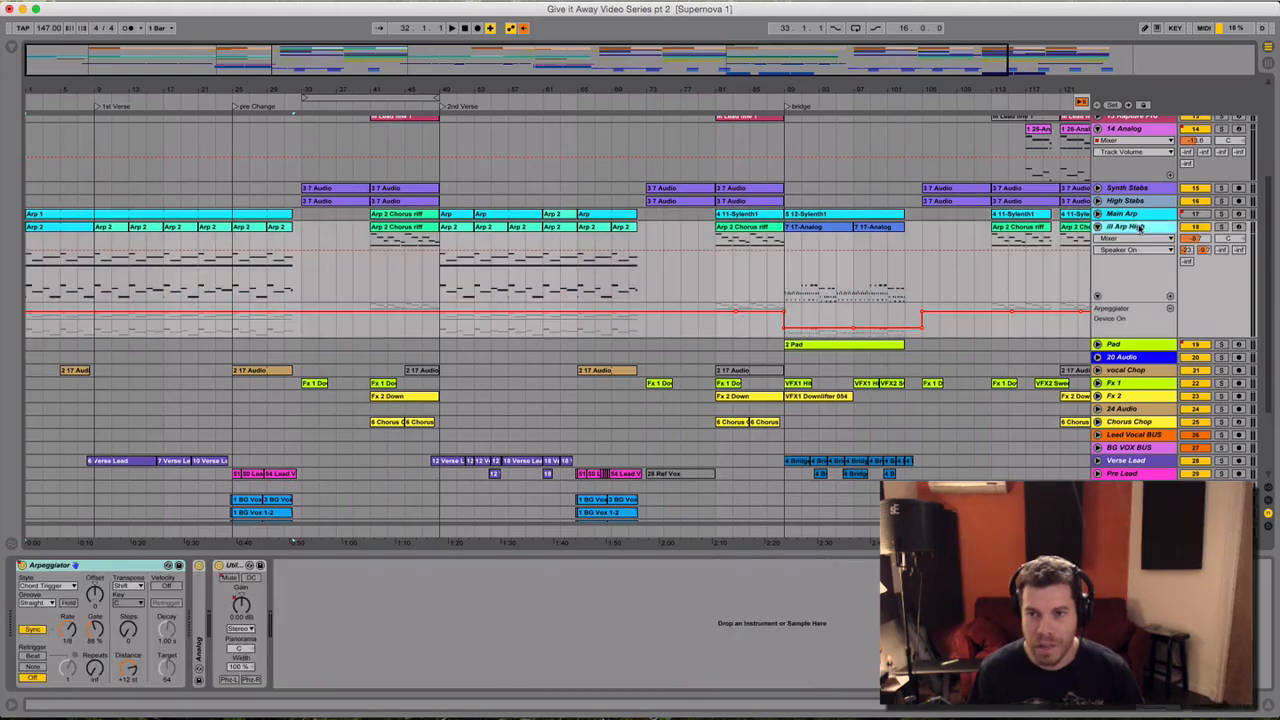
double_click(199, 628)
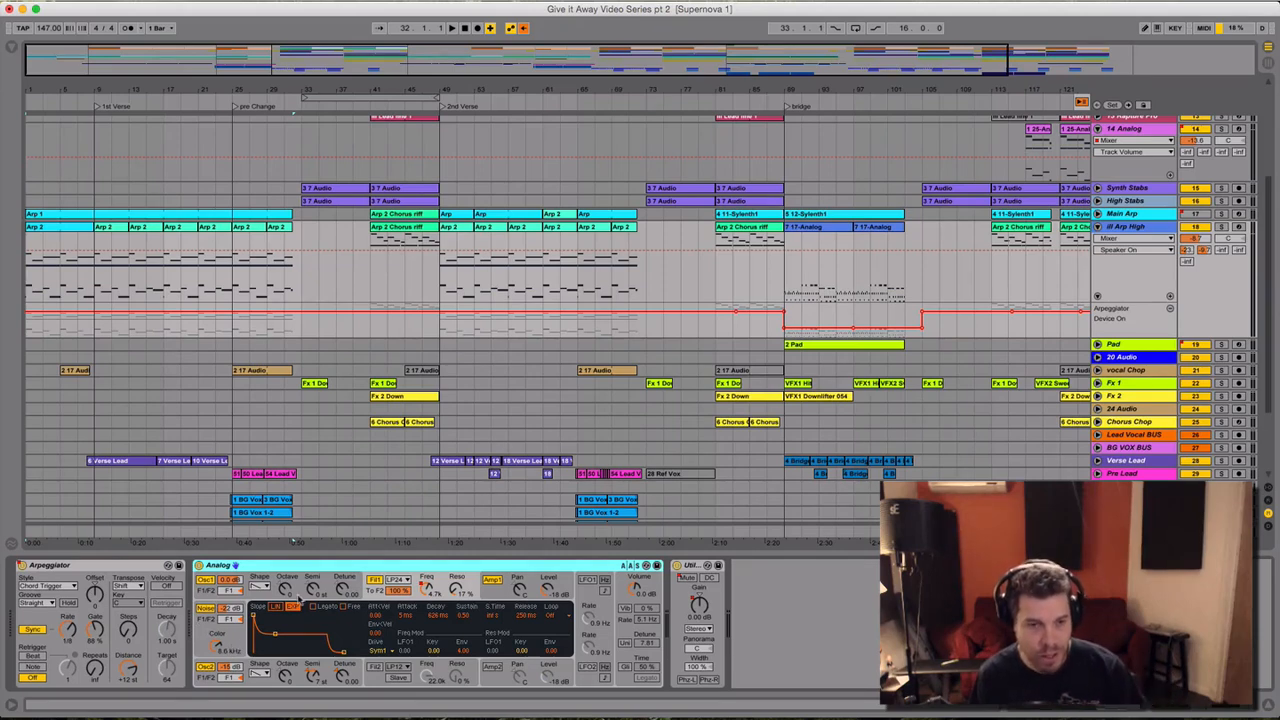
- Turn off the Arpeggiator on the ill Arp High track and play the part from bar 9
click(87, 566)
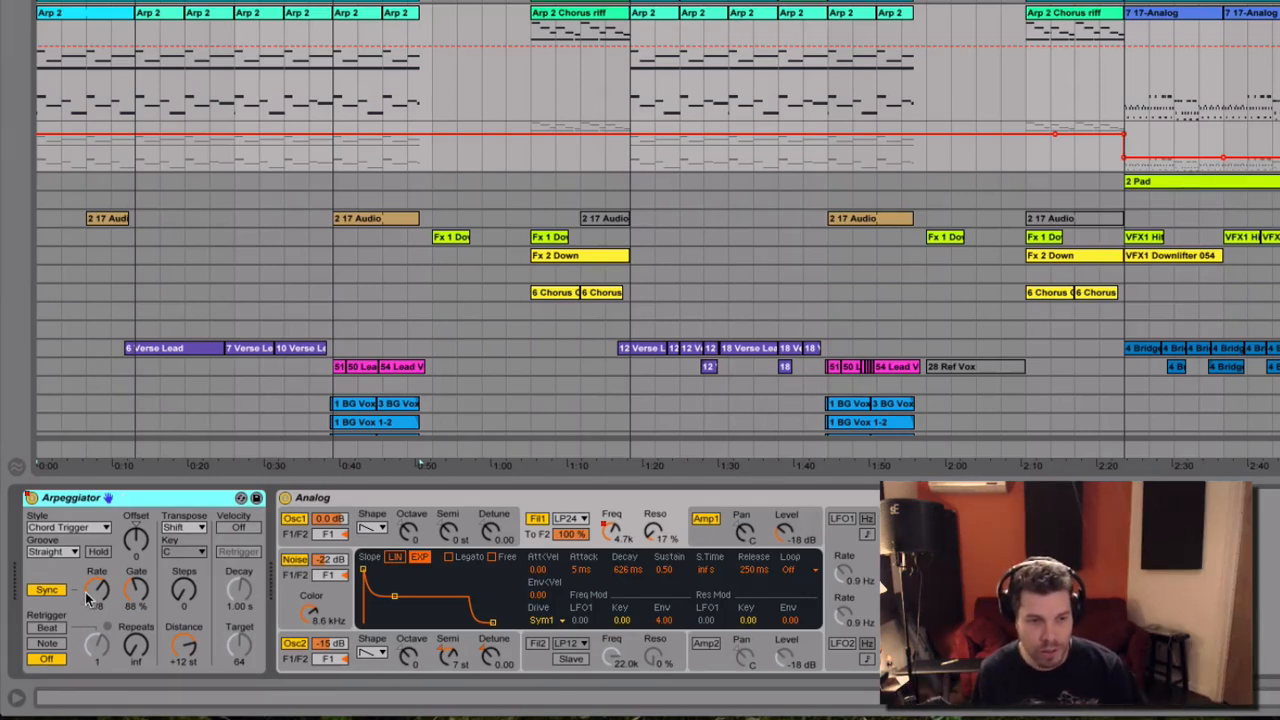
click(30, 499)
key(space)
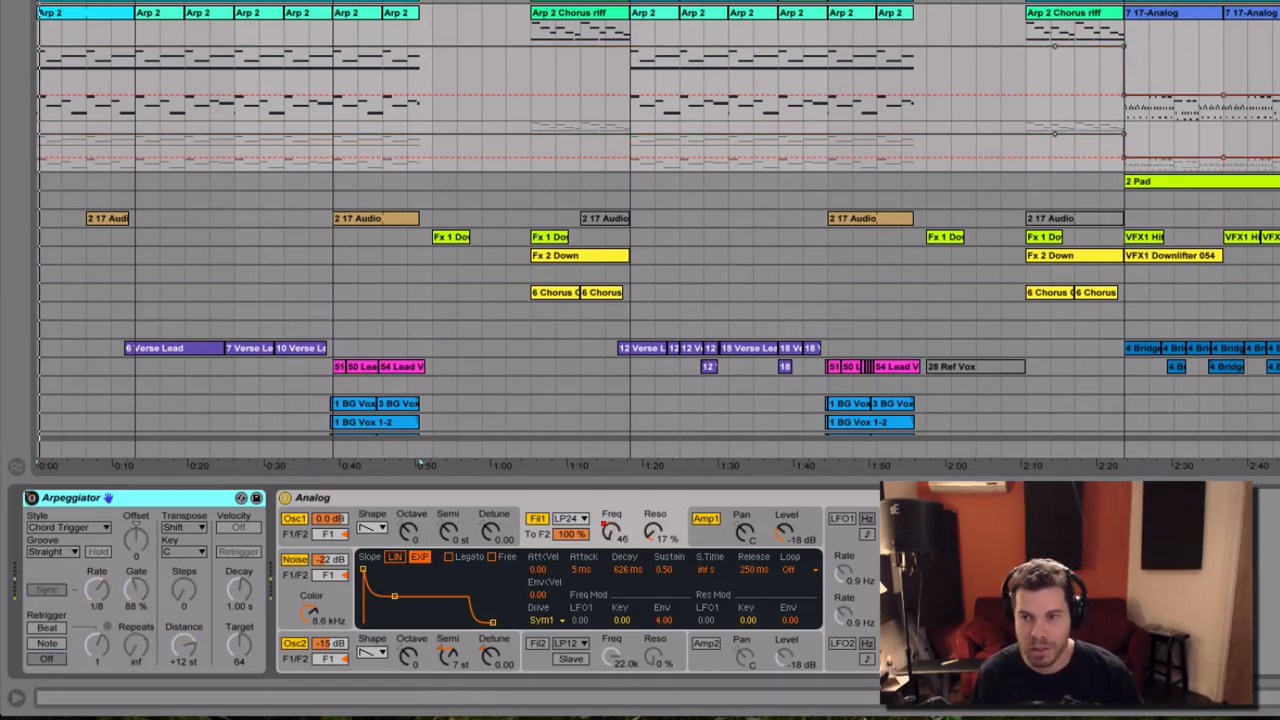
click(139, 80)
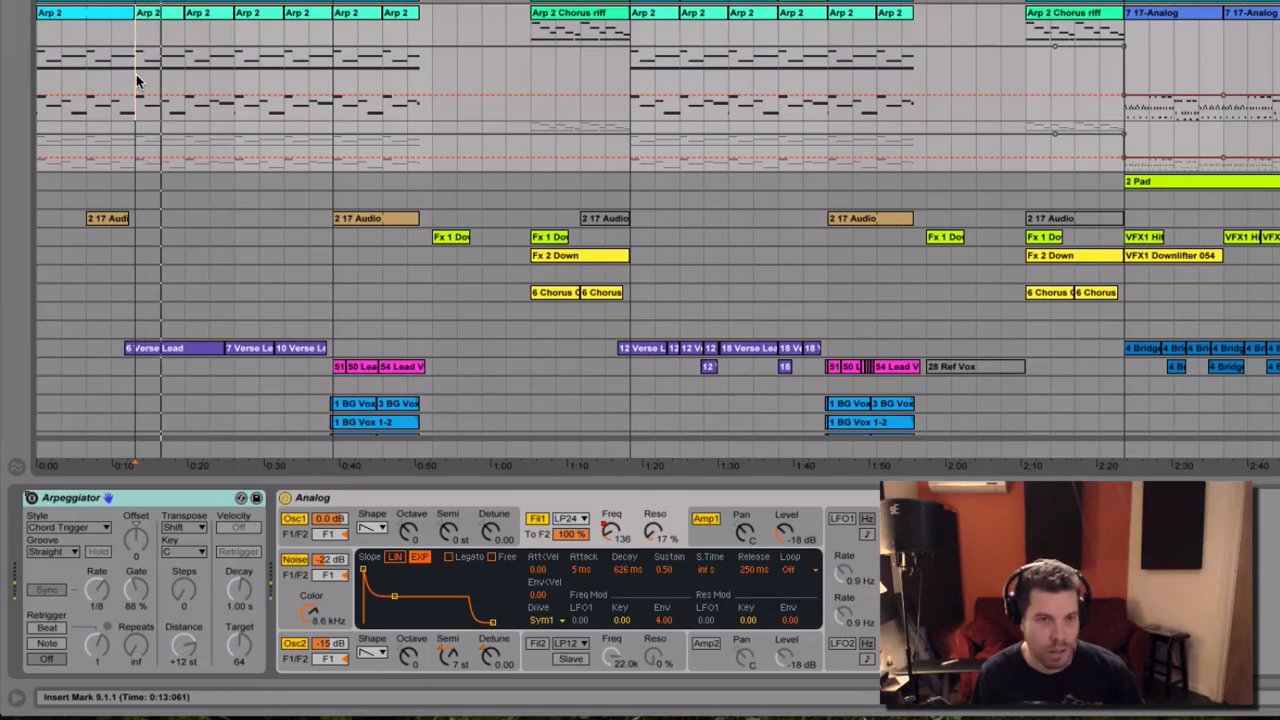
- Turn the Arpeggiator back on and play the ill Arp High part from bar 9 again
click(31, 497)
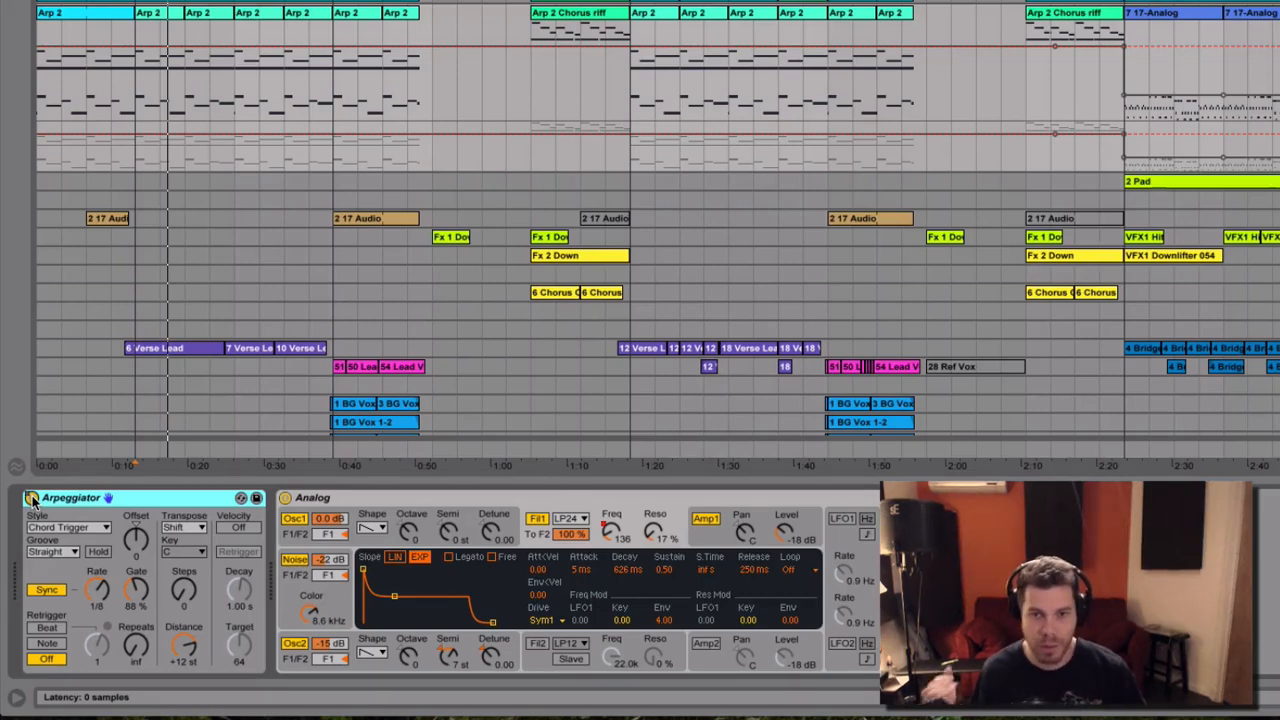
key(space)
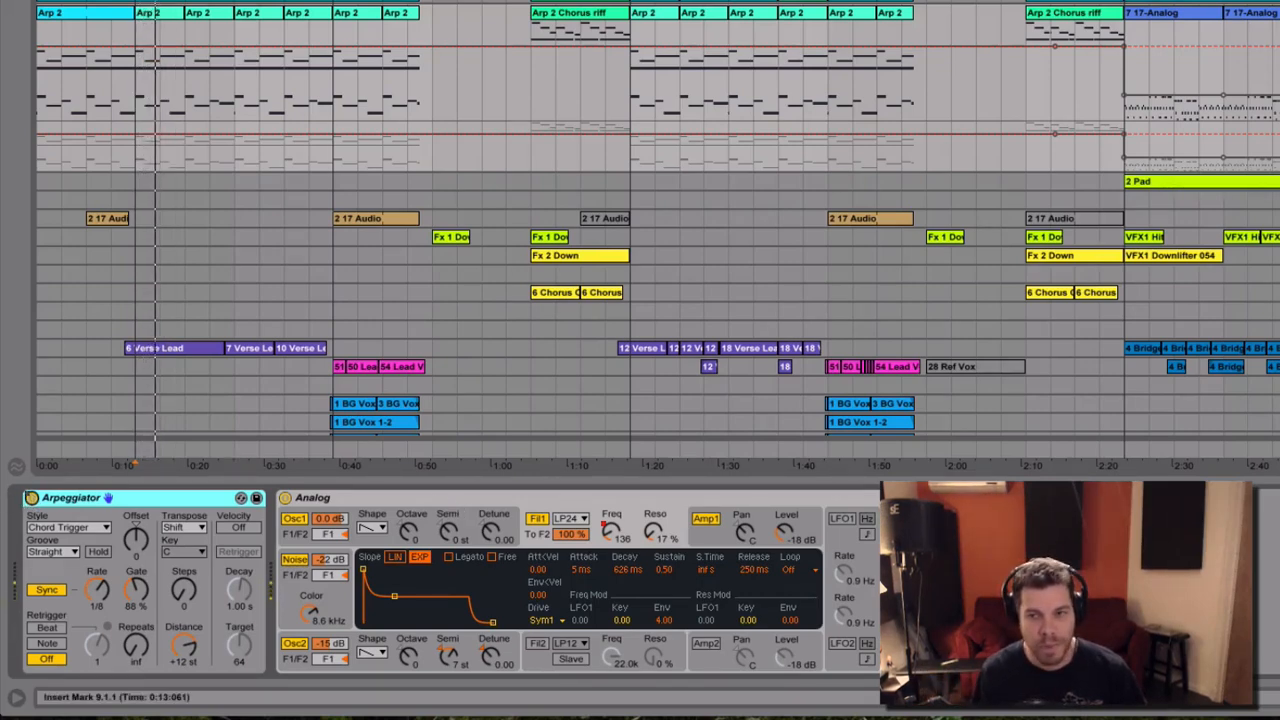
click(135, 80)
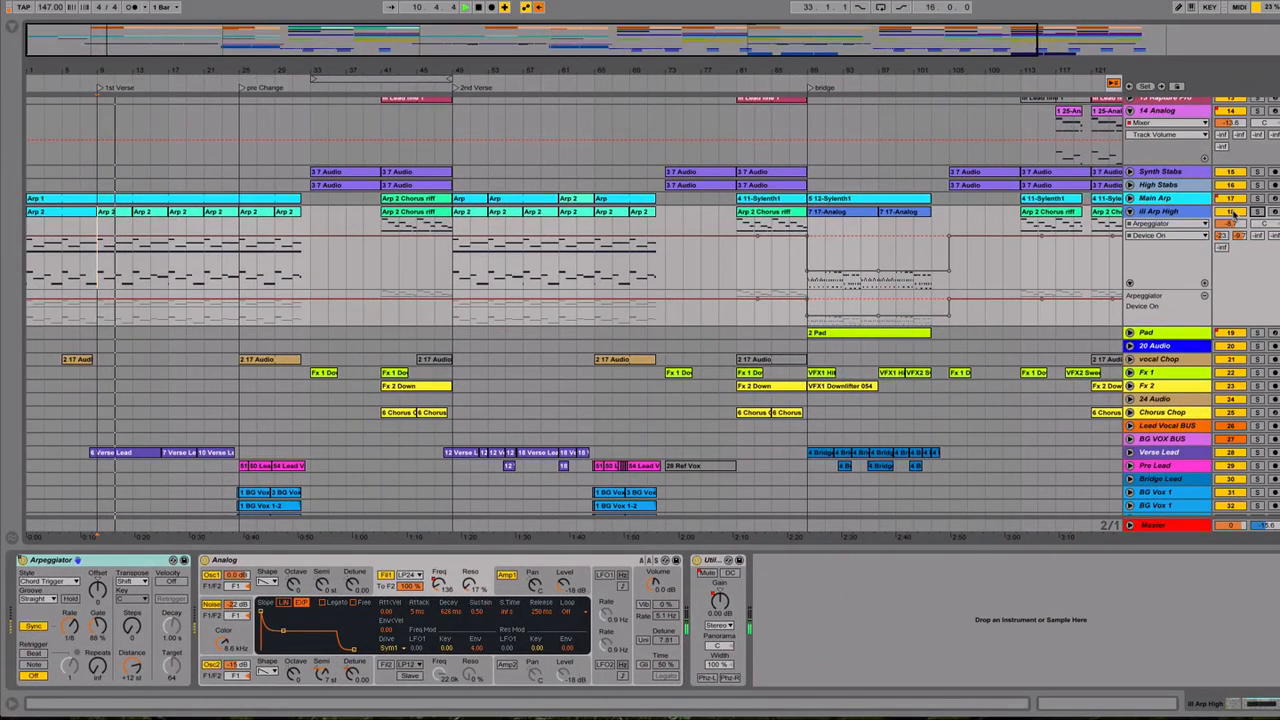
- Solo the ill Arp High track together with Main Arp and show the Analog synth's F1 Freq automation
click(1256, 211)
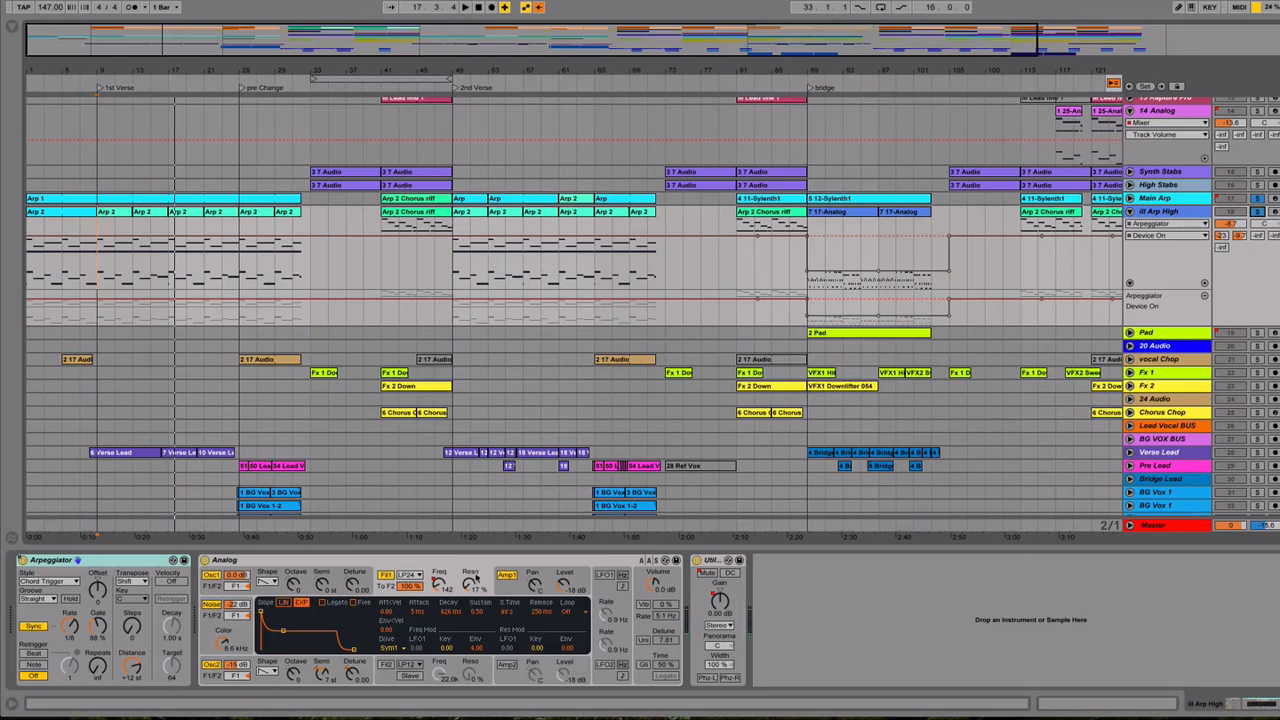
click(441, 586)
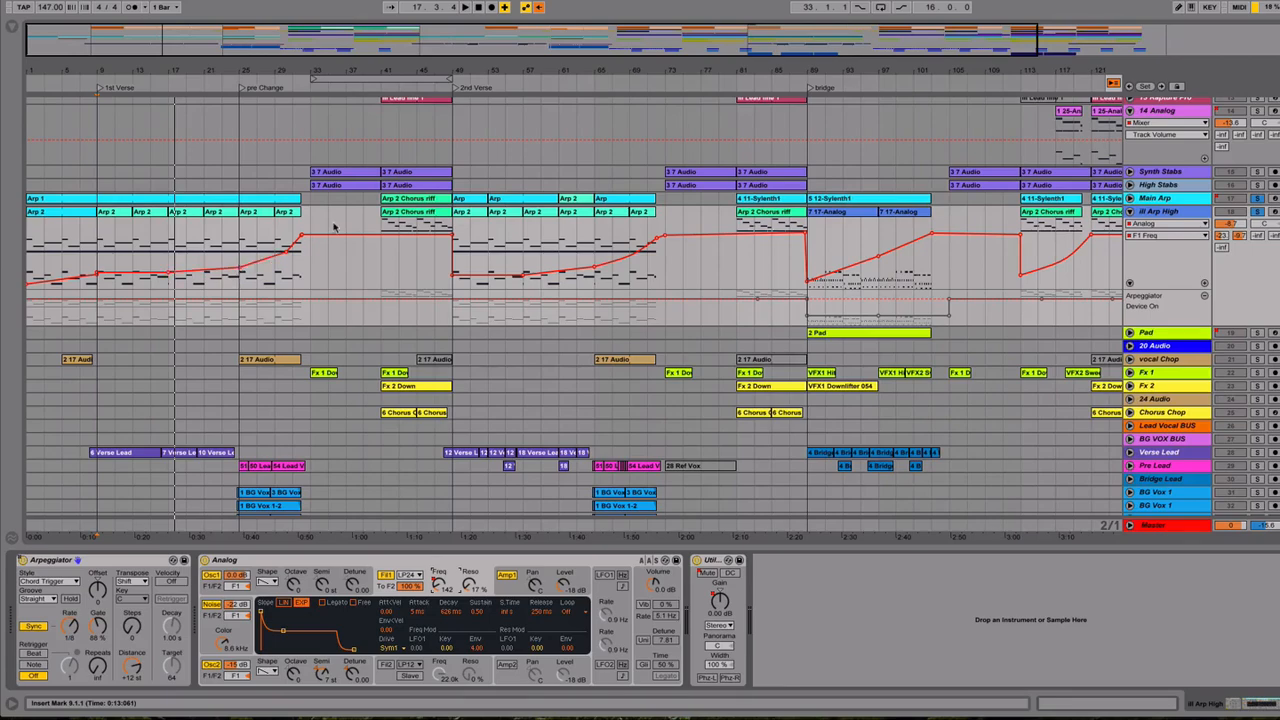
scroll(335, 227, up, 5)
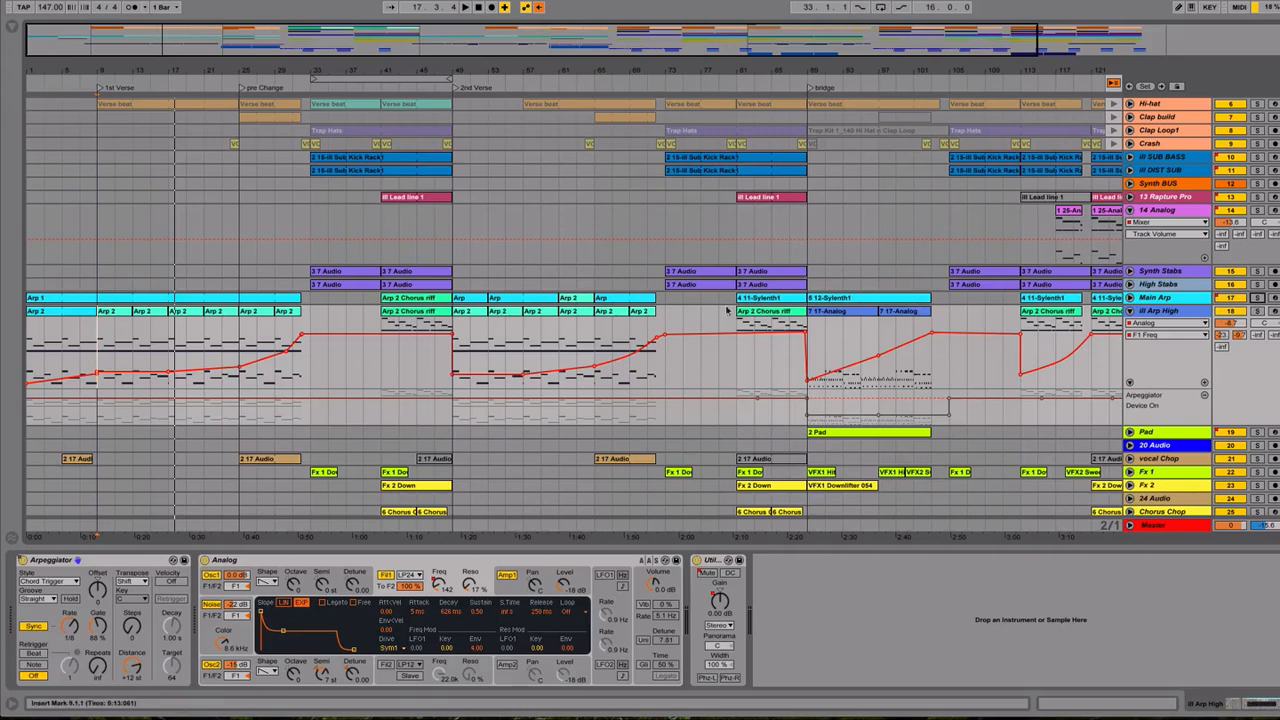
scroll(414, 430, up, 3)
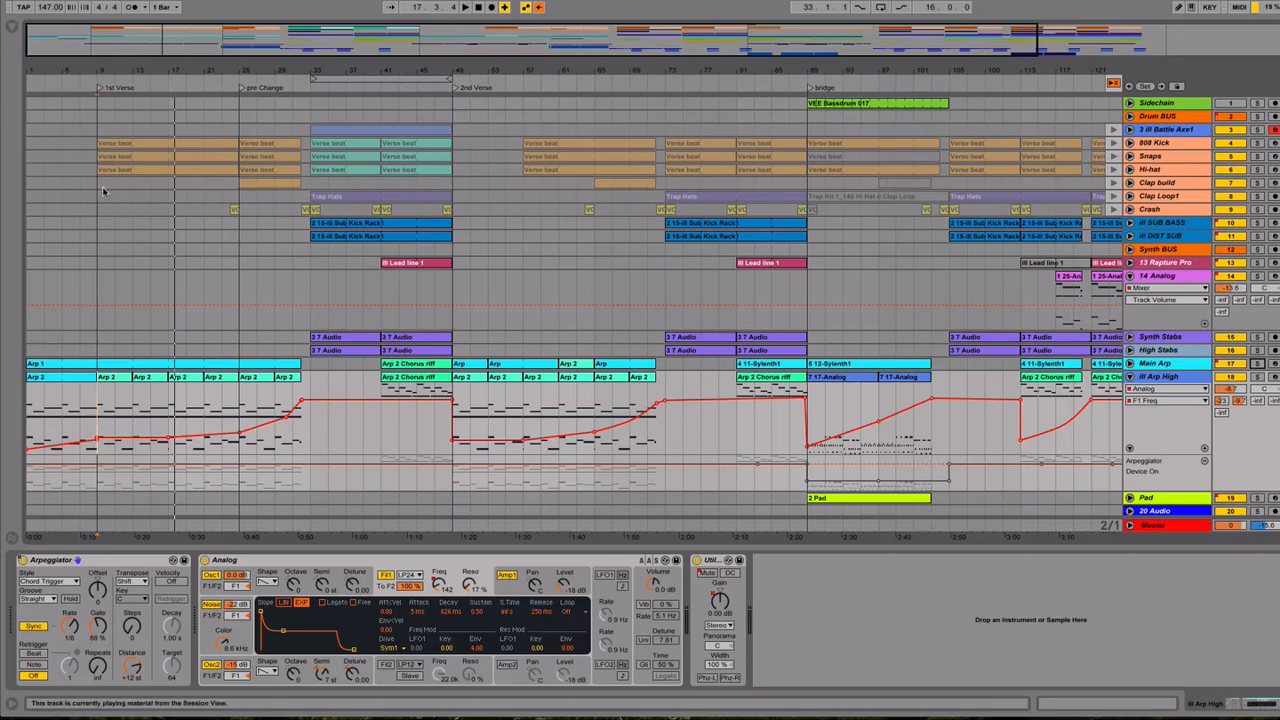
- Return the Snaps and Clap build tracks, and then all remaining overridden tracks, to arrangement playback
drag(101, 209, 455, 145)
key(Tab)
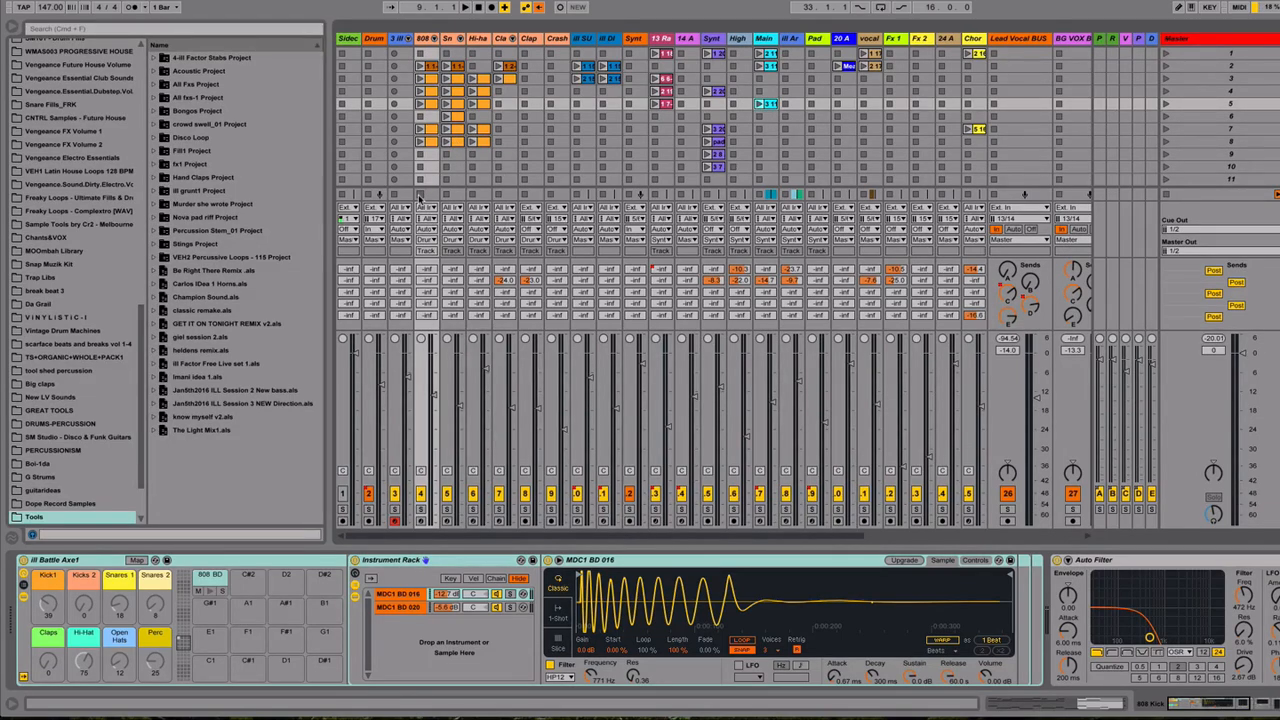
key(Tab)
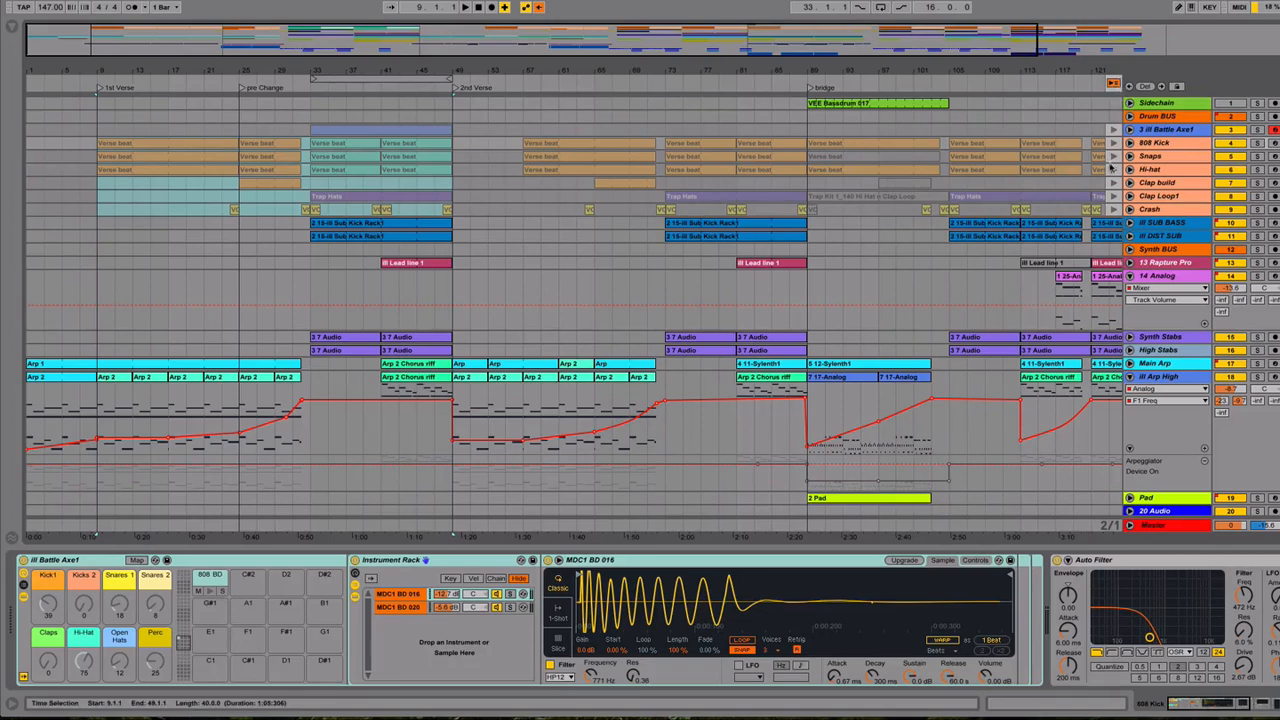
click(1113, 157)
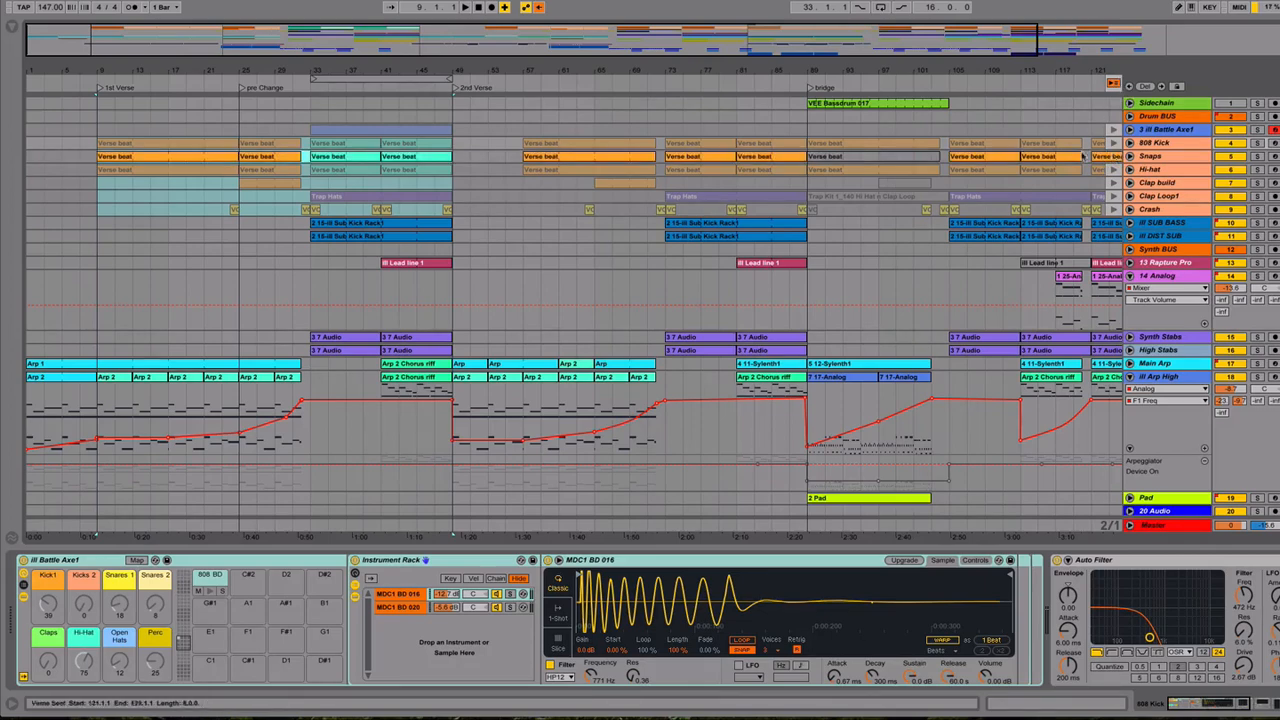
click(226, 161)
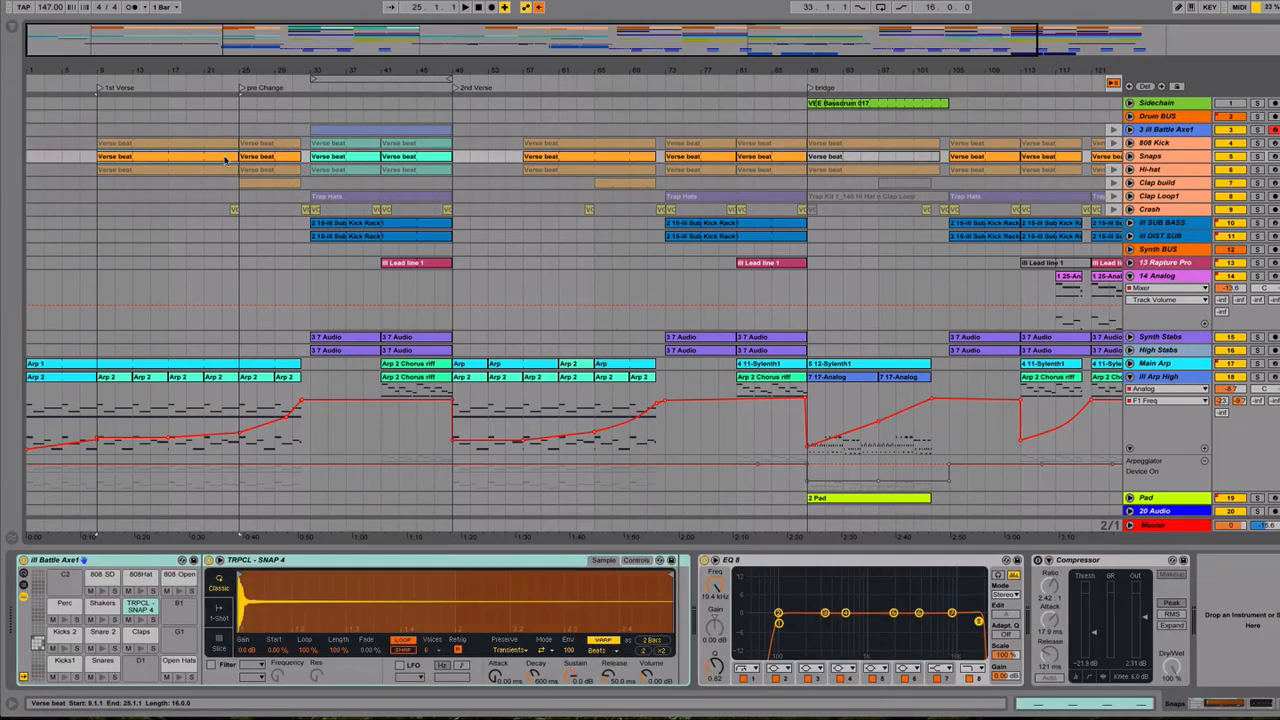
click(1113, 183)
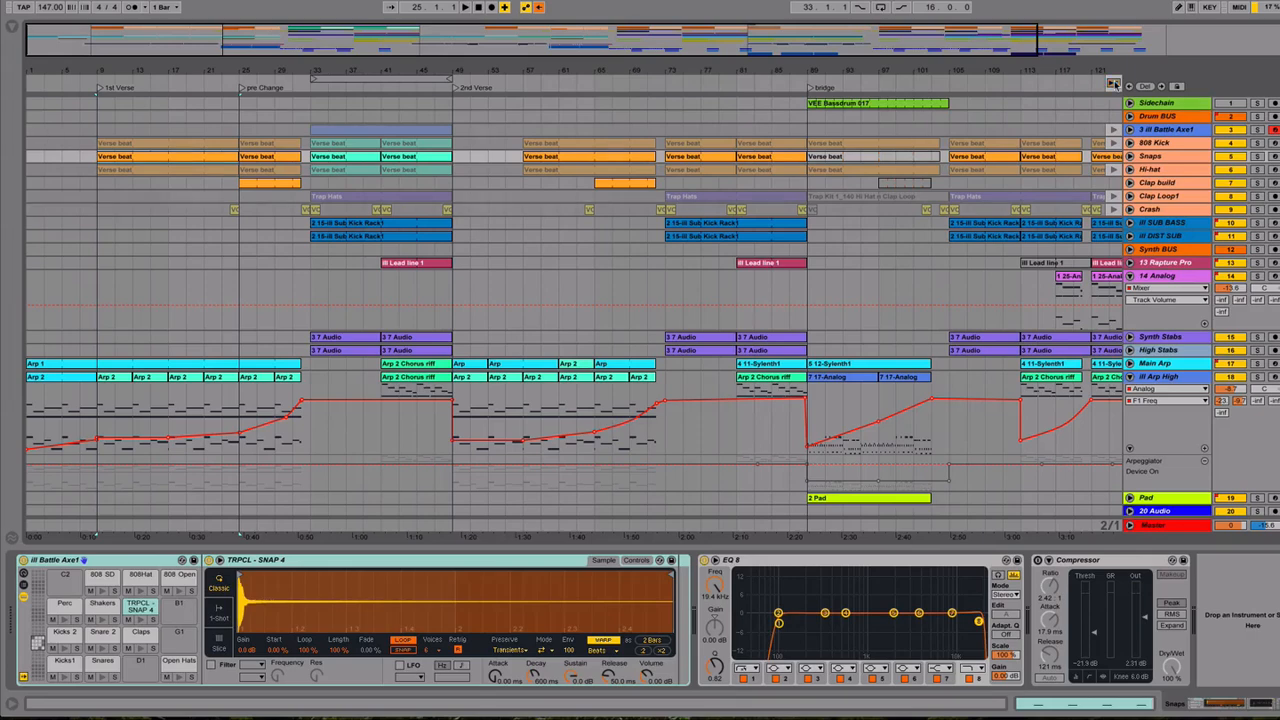
click(1113, 84)
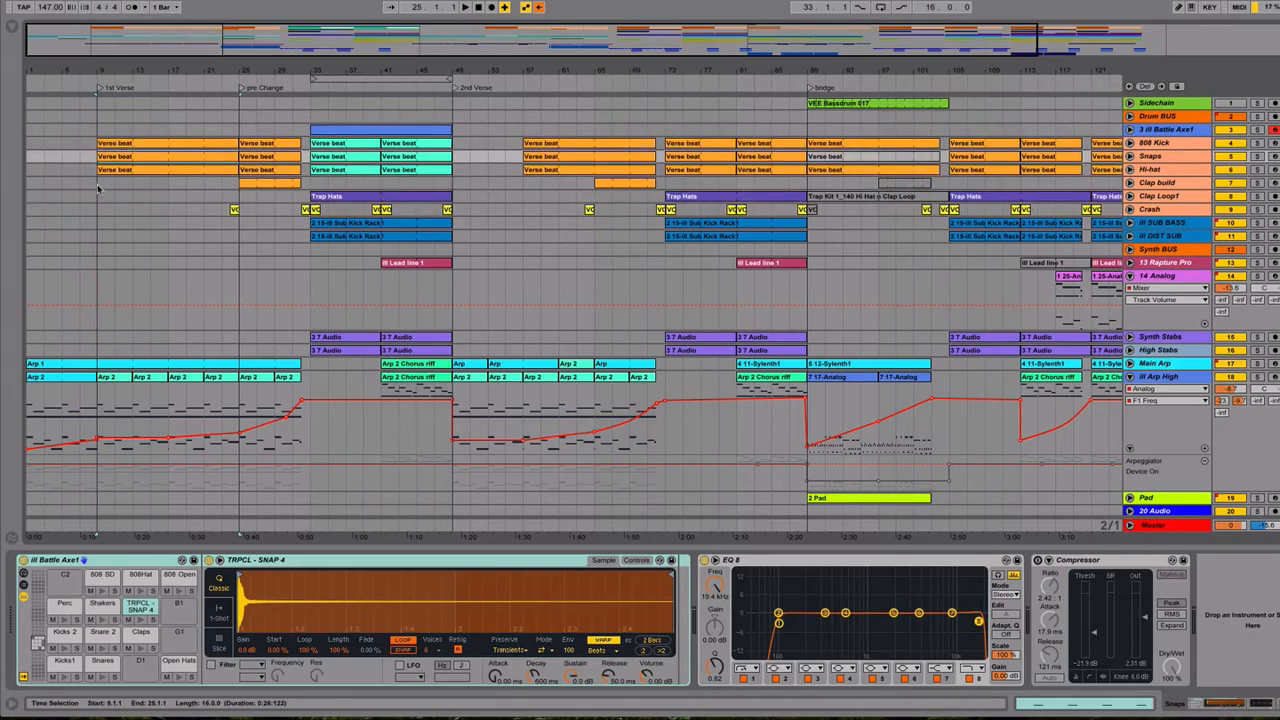
- Play the arrangement with the Verse beat drums from bar 9 at the 1st Verse marker
click(98, 188)
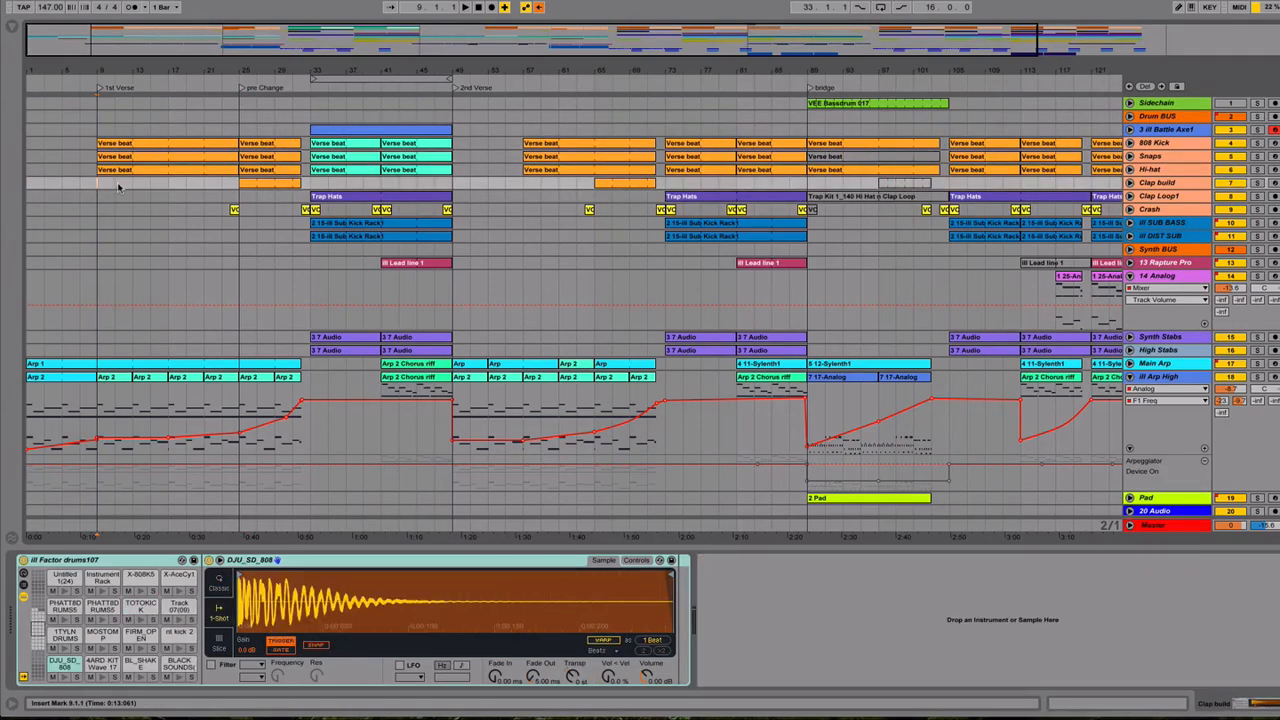
key(space)
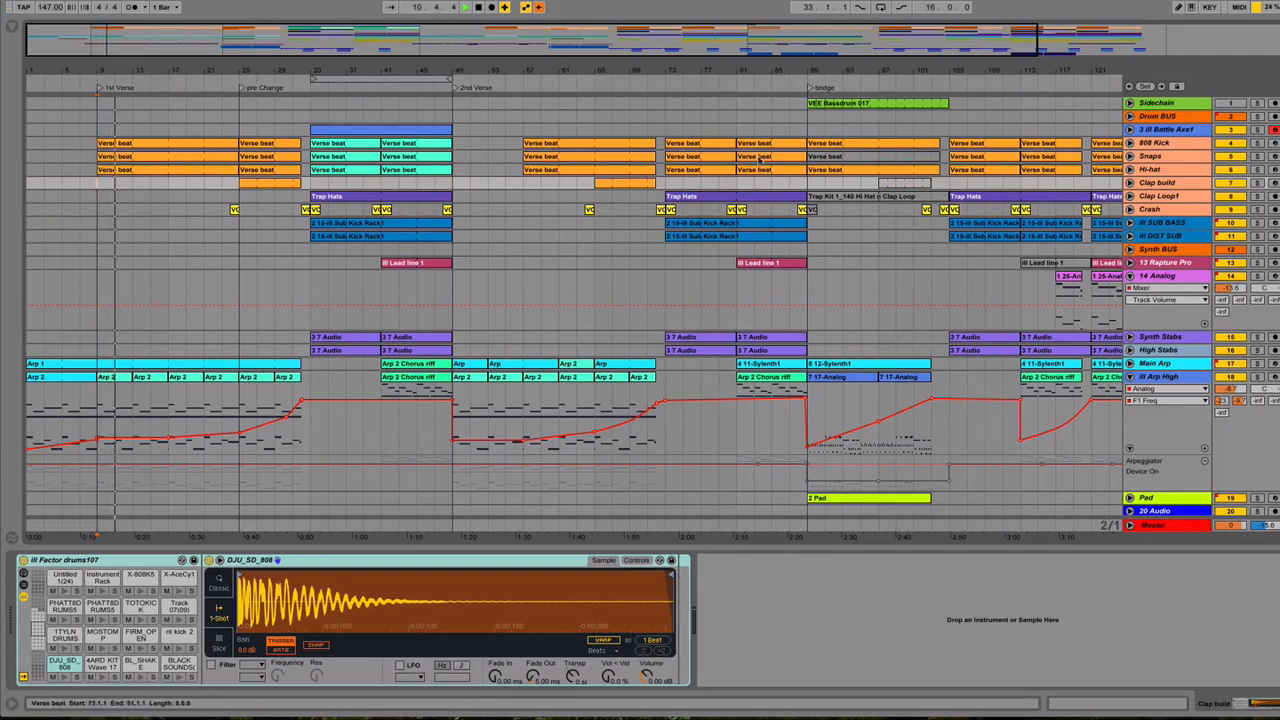
click(333, 309)
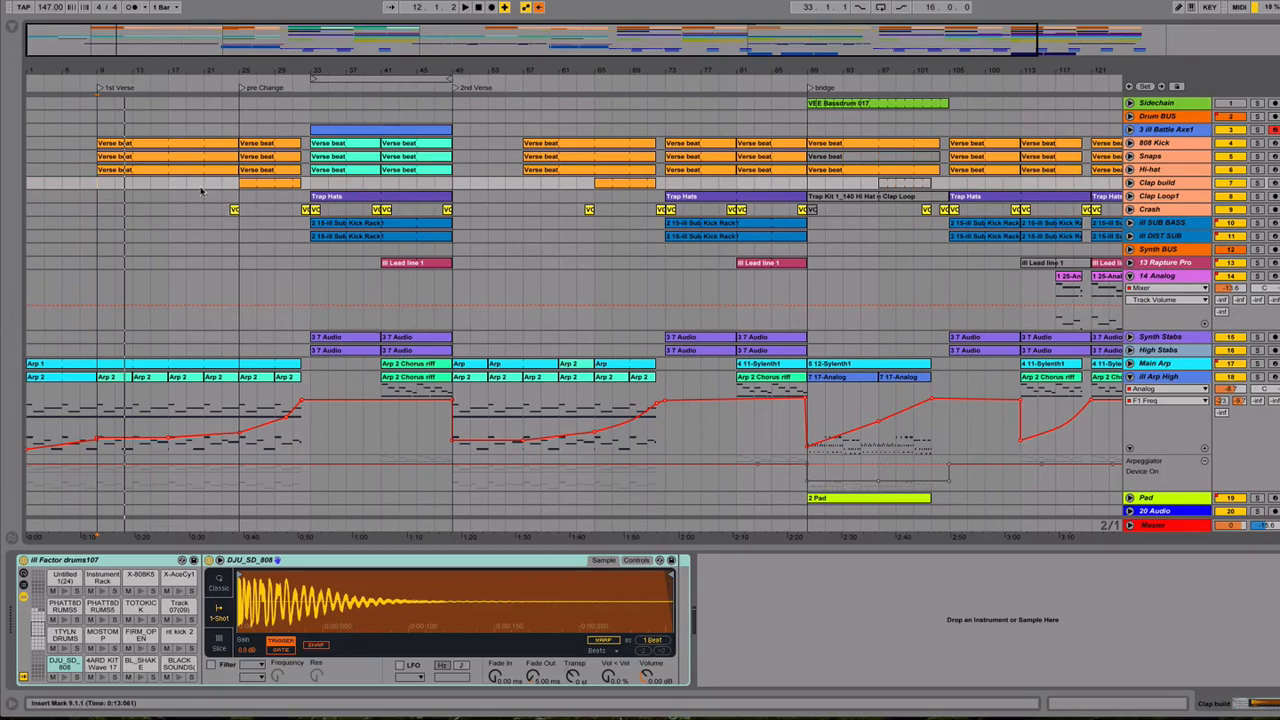
key(space)
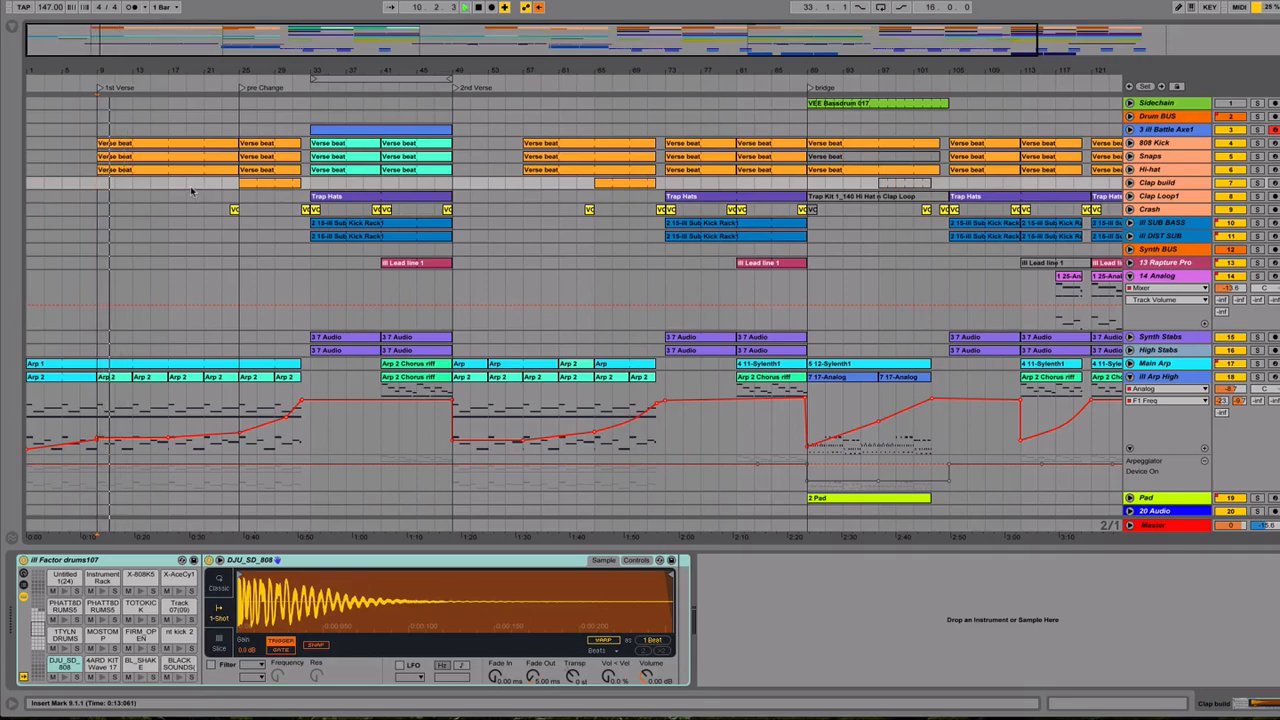
- Play the arrangement from bar 24, just before the pre Change marker
drag(336, 72, 338, 105)
click(342, 180)
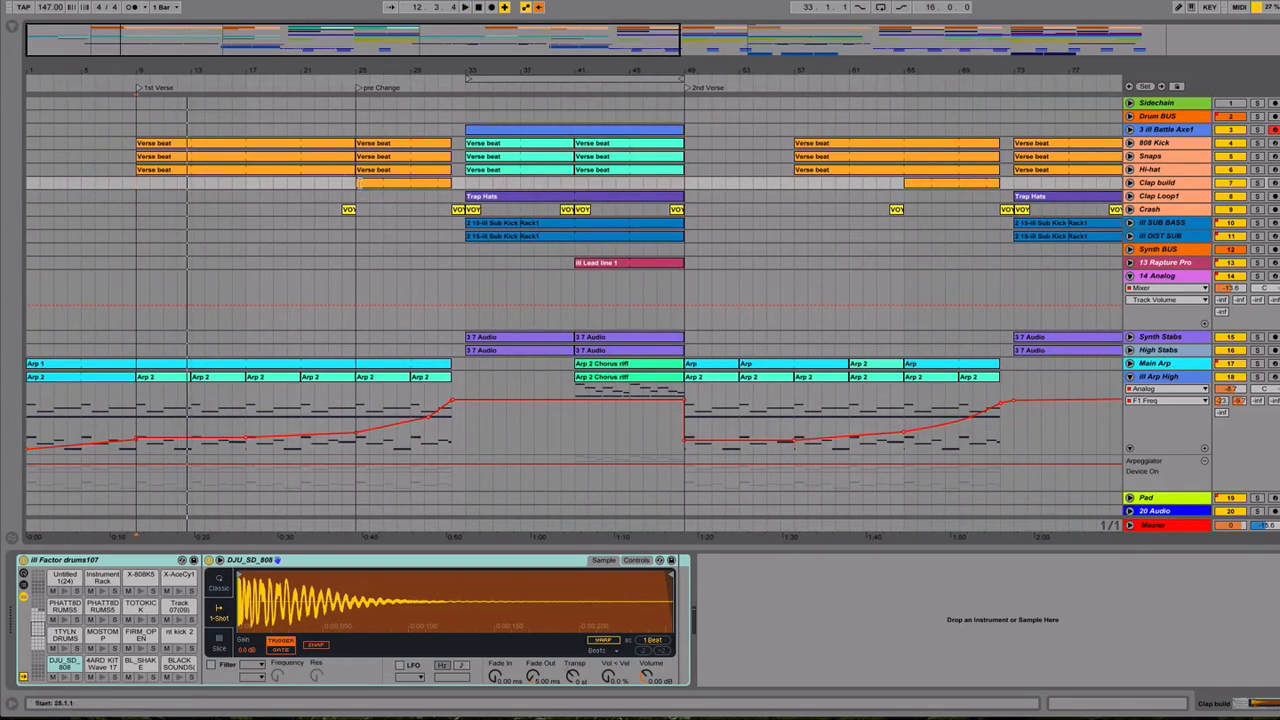
key(space)
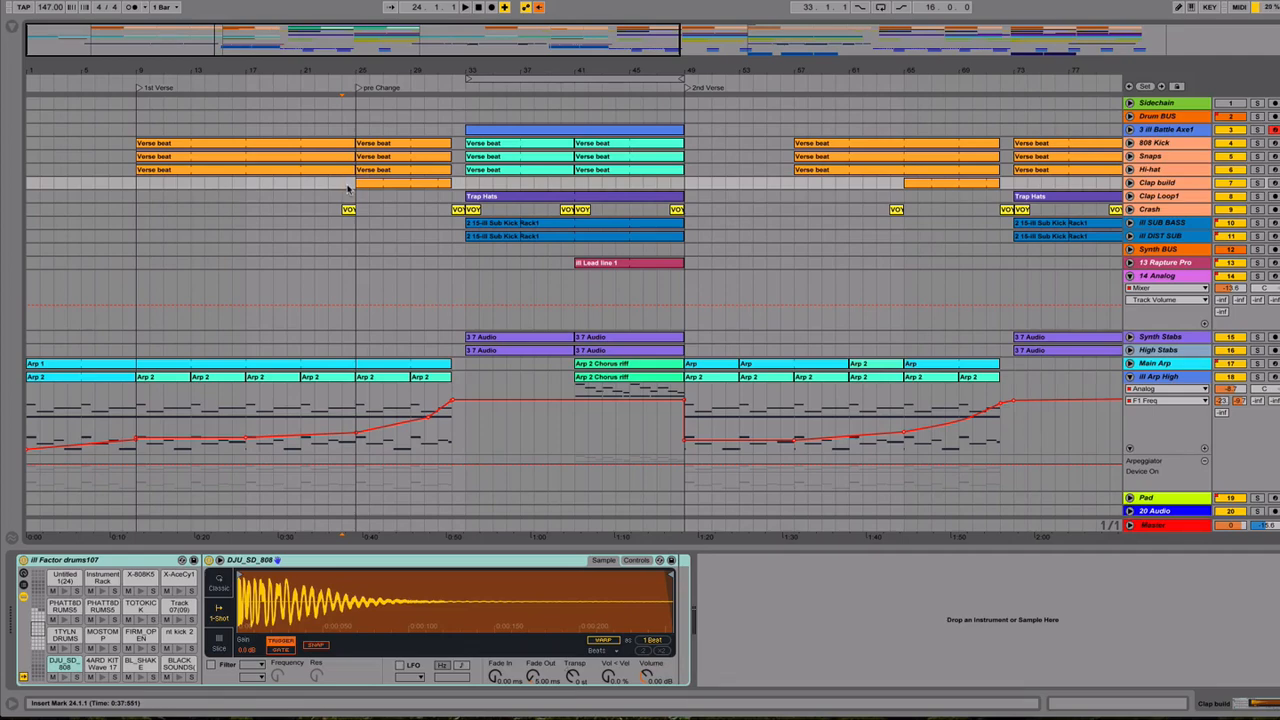
key(space)
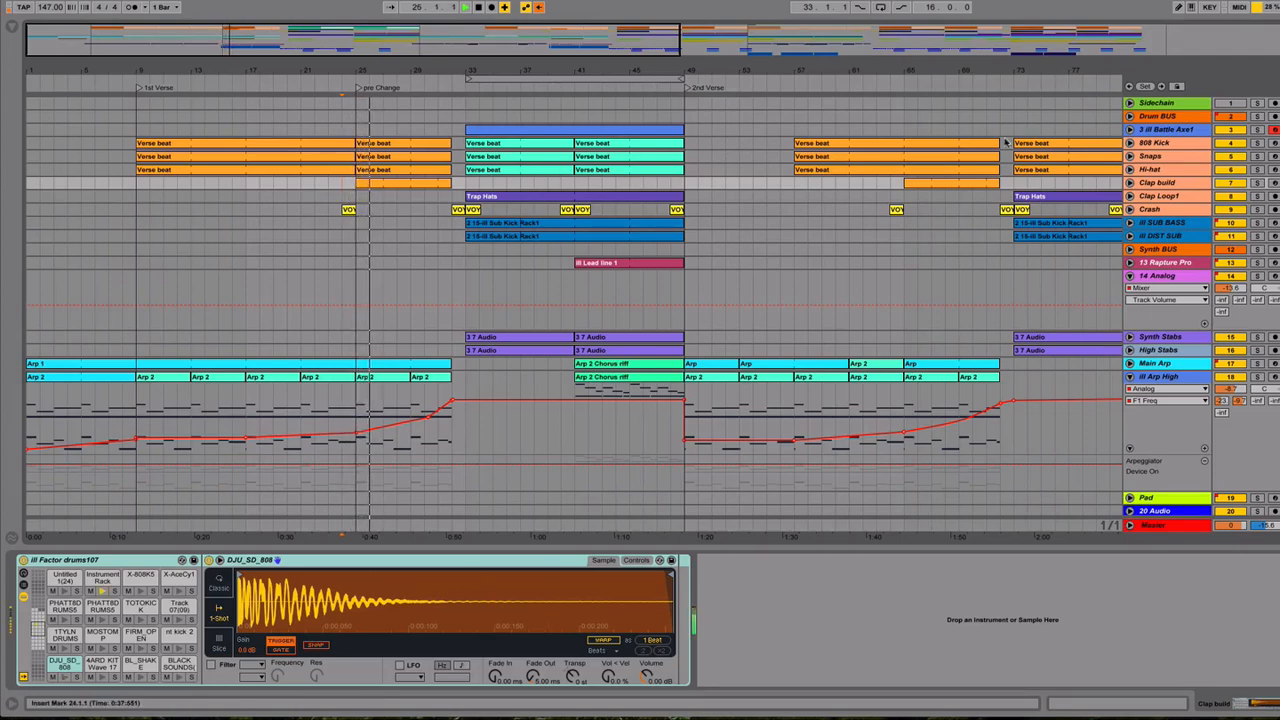
- Unfold the Clap build track and solo it briefly while its pre Change clip plays, then stop playback
click(1130, 182)
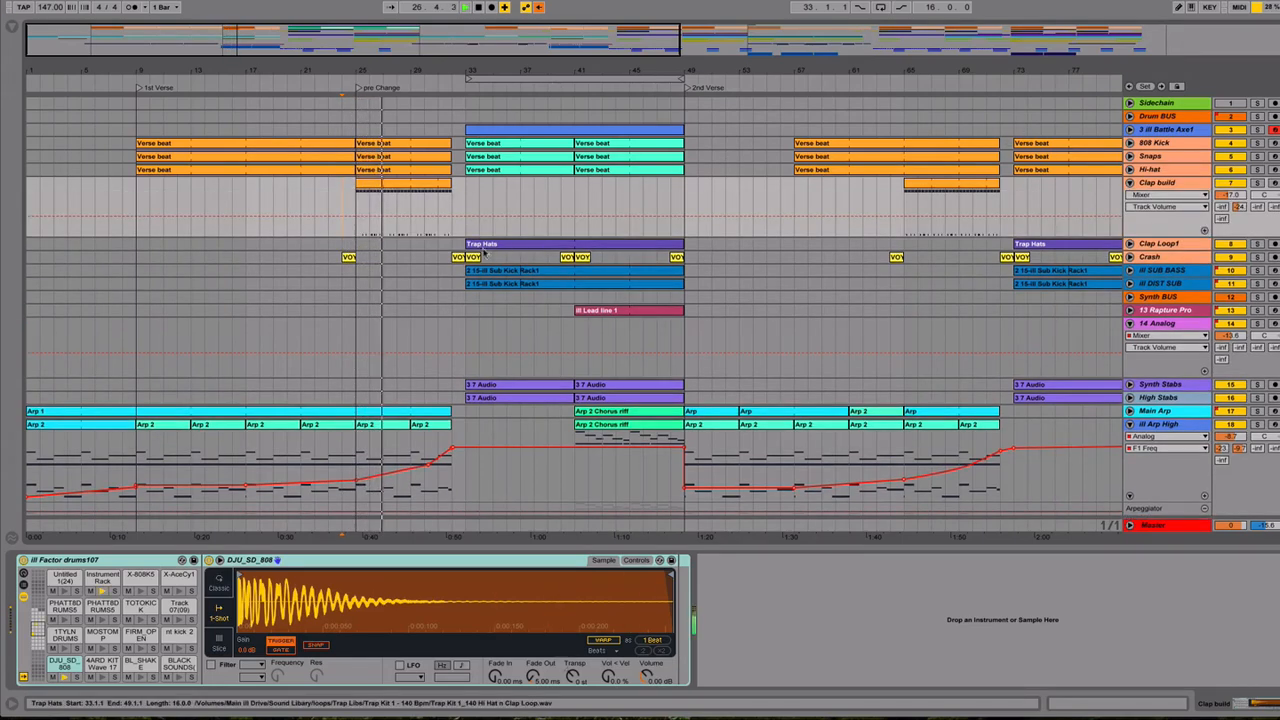
click(434, 188)
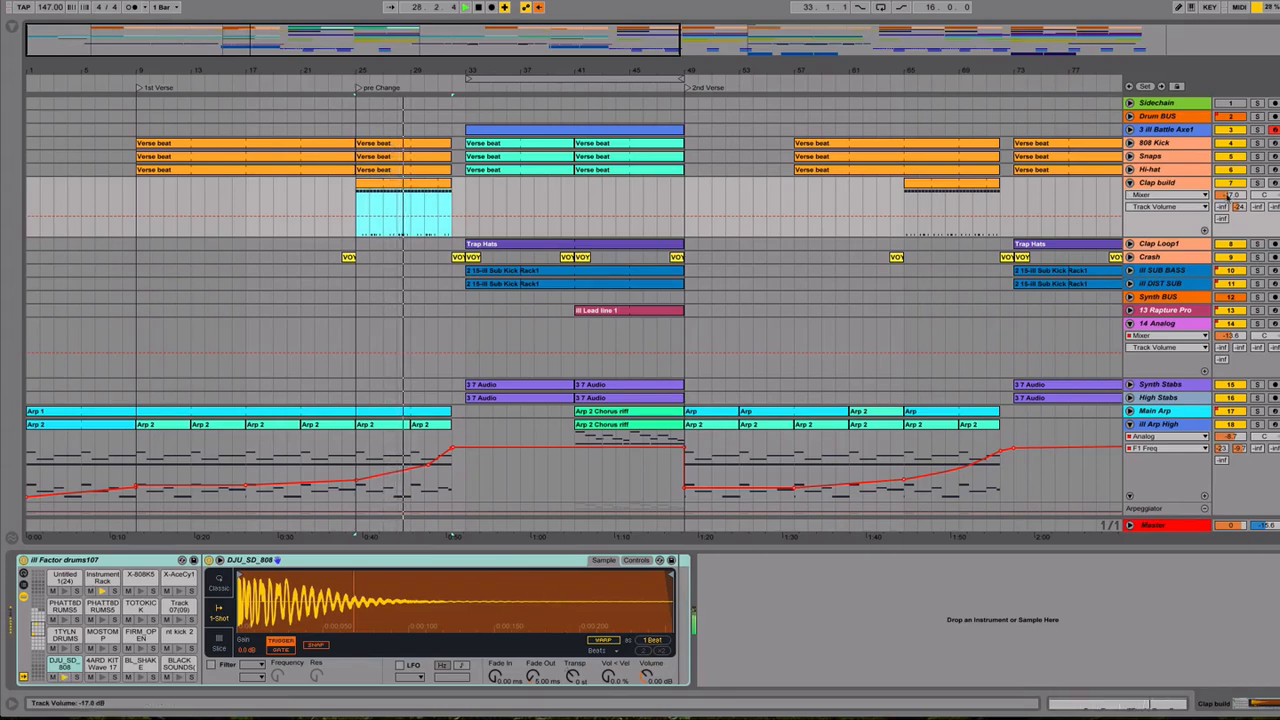
click(1259, 184)
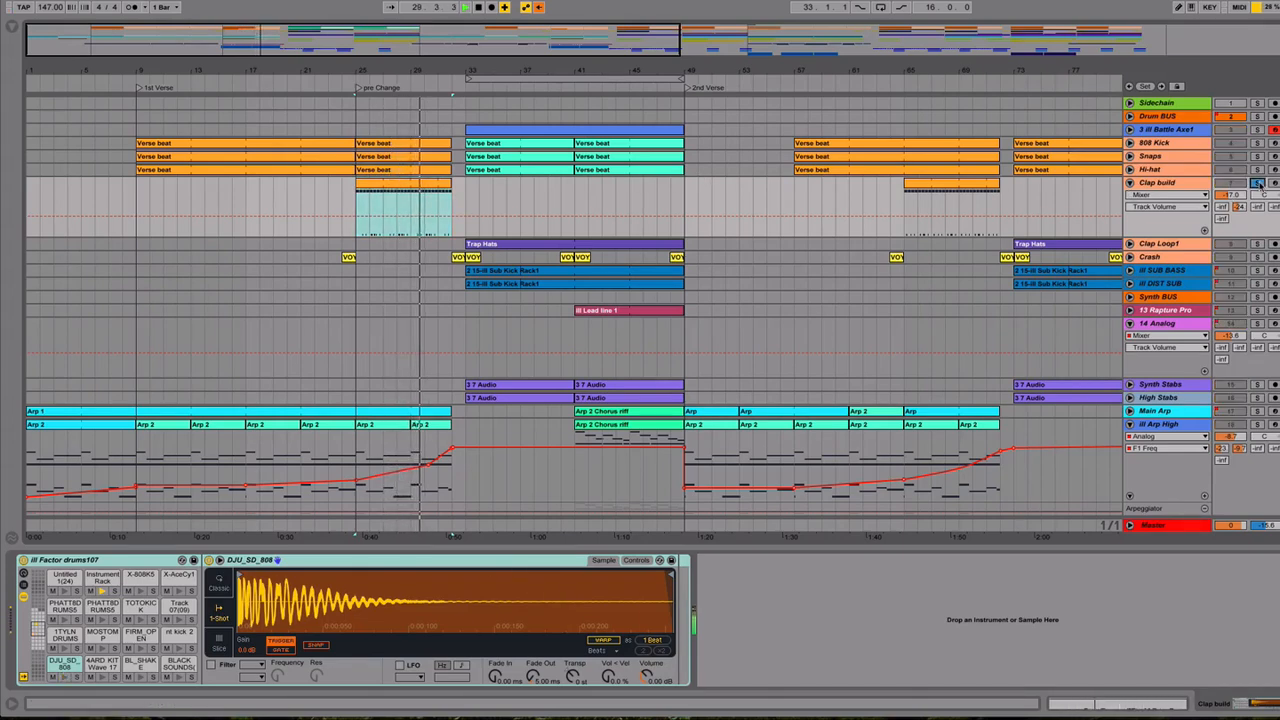
click(1259, 184)
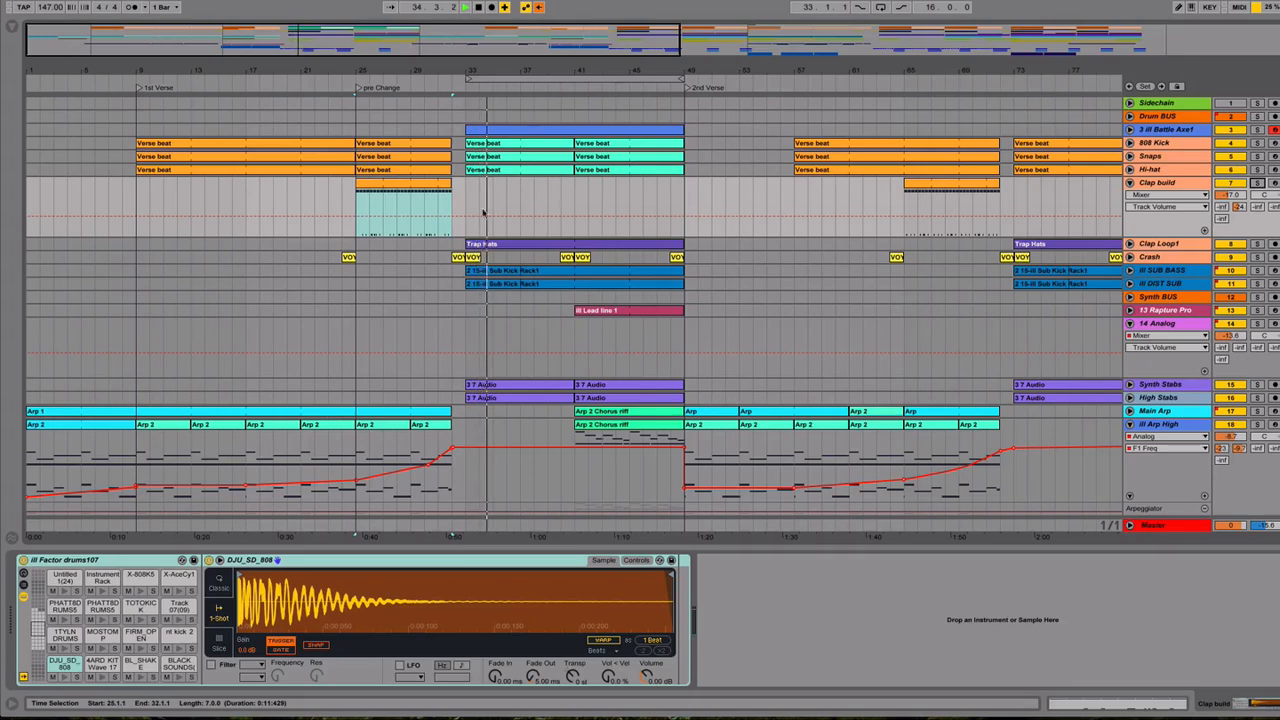
key(space)
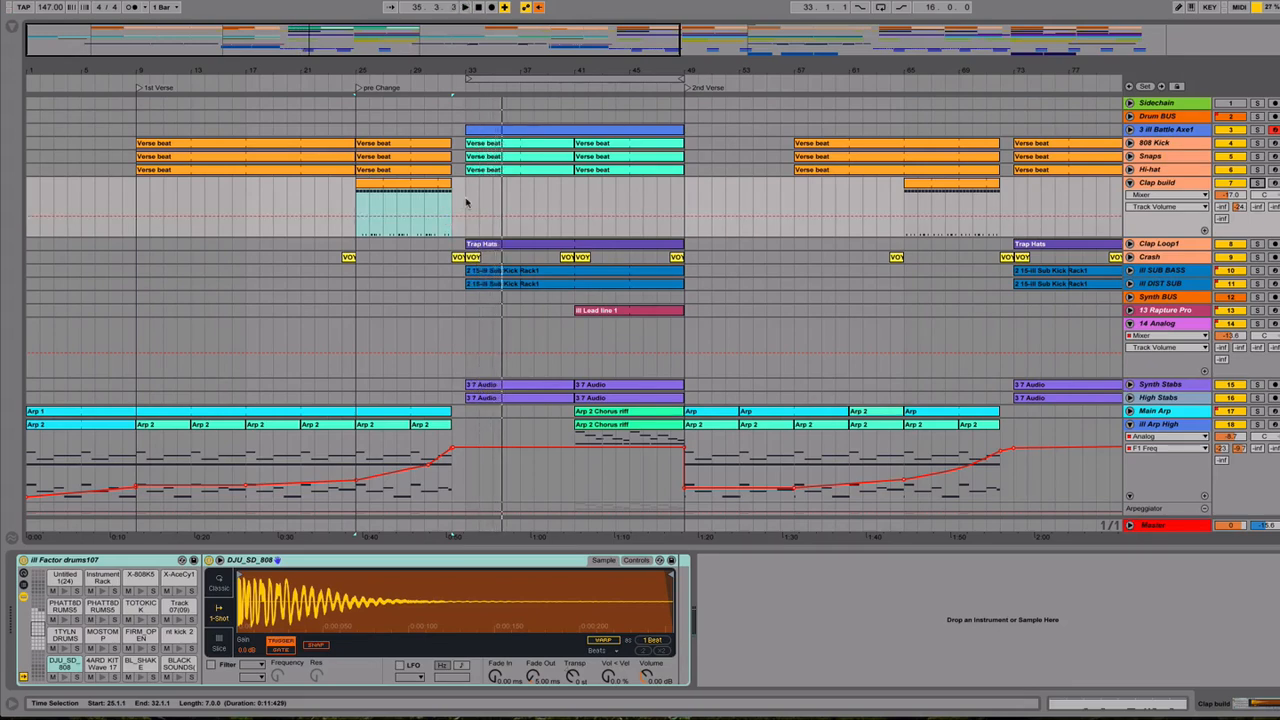
- Unfold the 808 Kick, Snaps and Hi-hat tracks to compare their notes with the Clap build gap at bars 33 to 49
drag(465, 203, 684, 210)
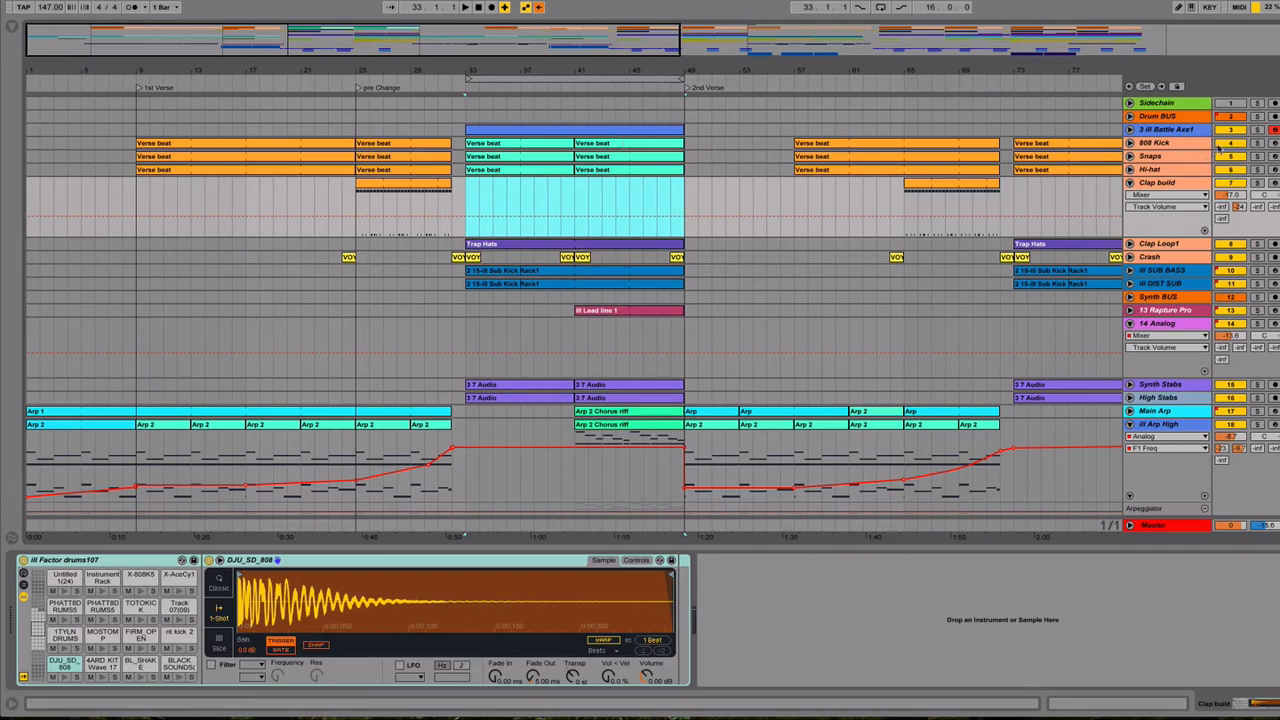
click(1198, 143)
click(1130, 143)
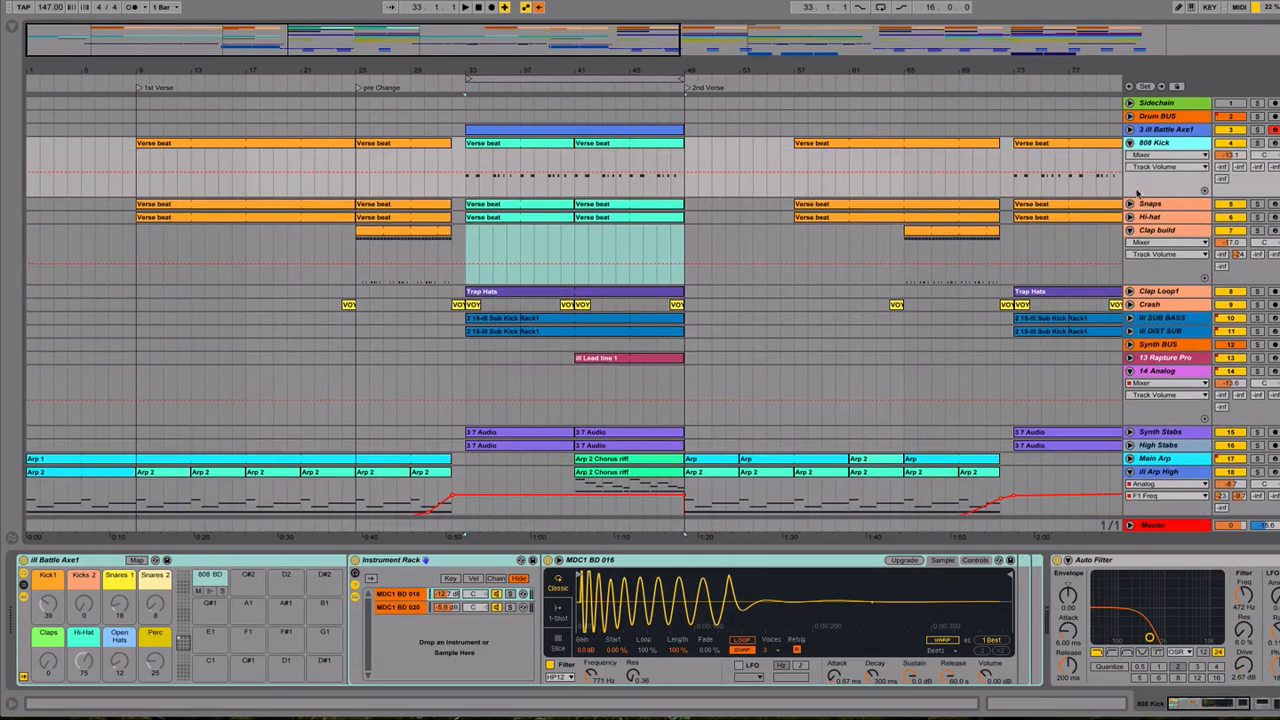
click(1130, 203)
click(1130, 264)
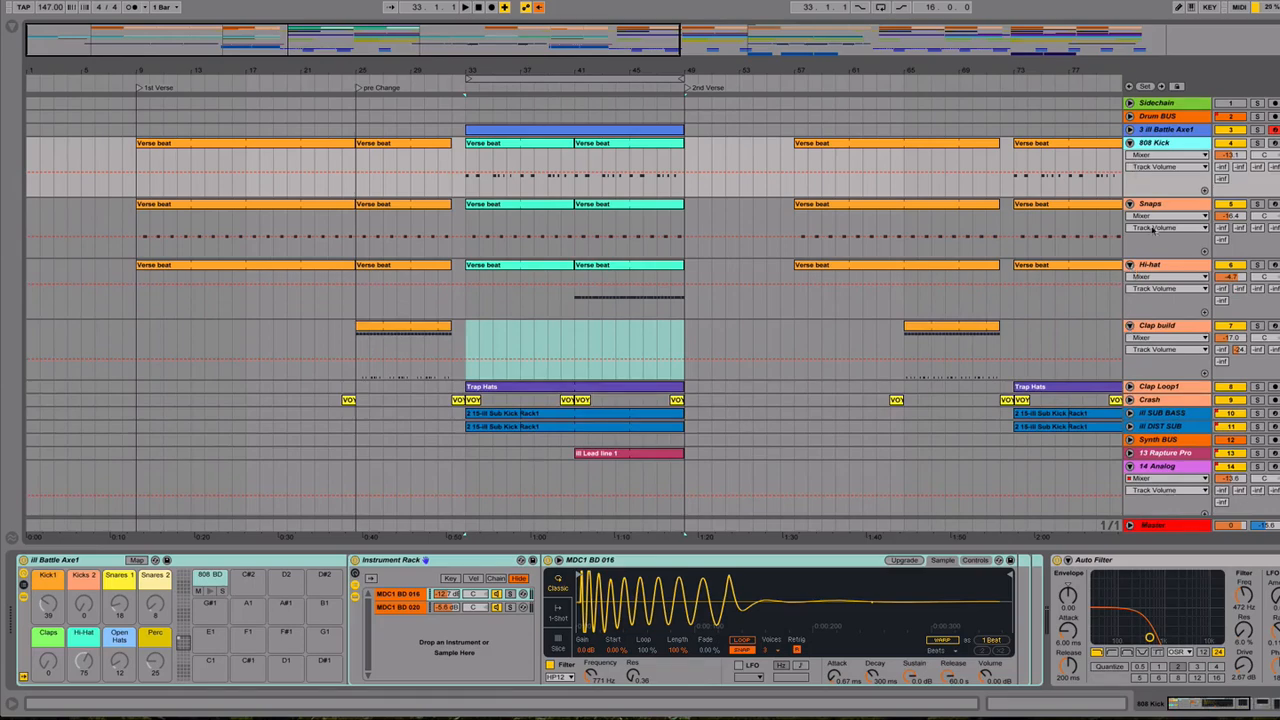
click(1175, 326)
alt+click(1130, 143)
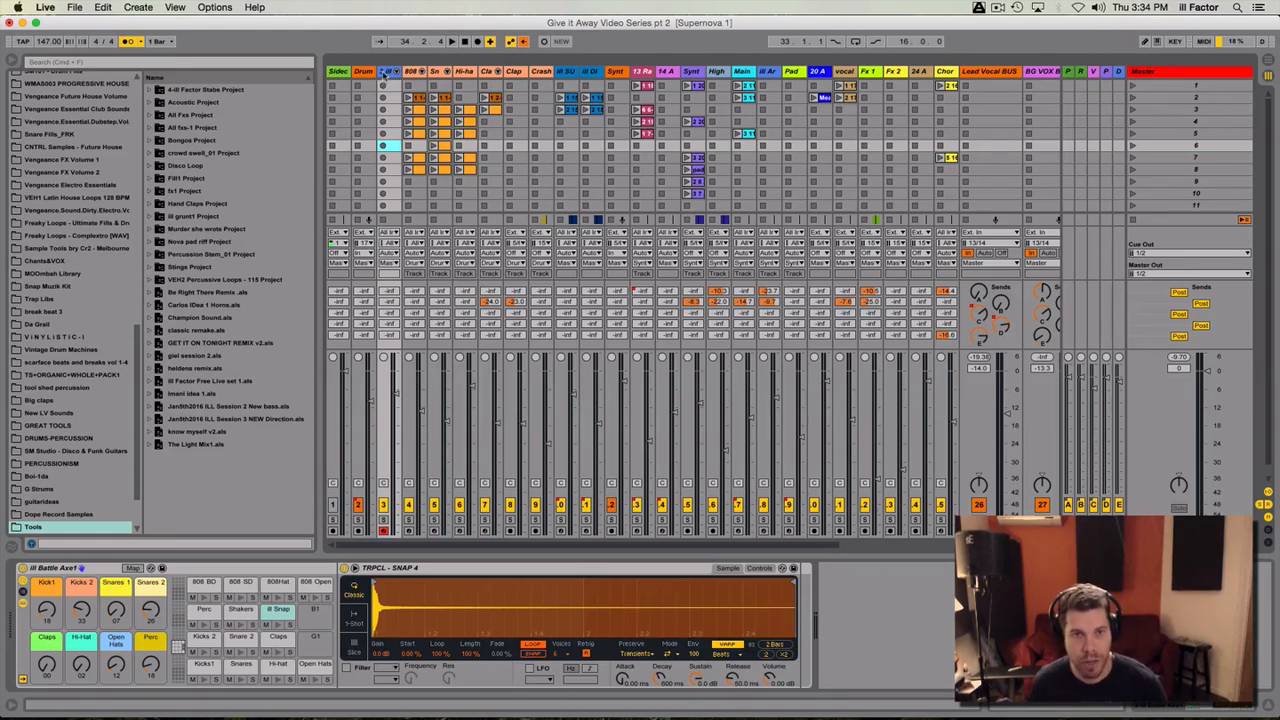
- Set the arrangement start position to bar 9 and create an empty MIDI clip in scene 2 of the ill Battle Axe1 track
click(386, 72)
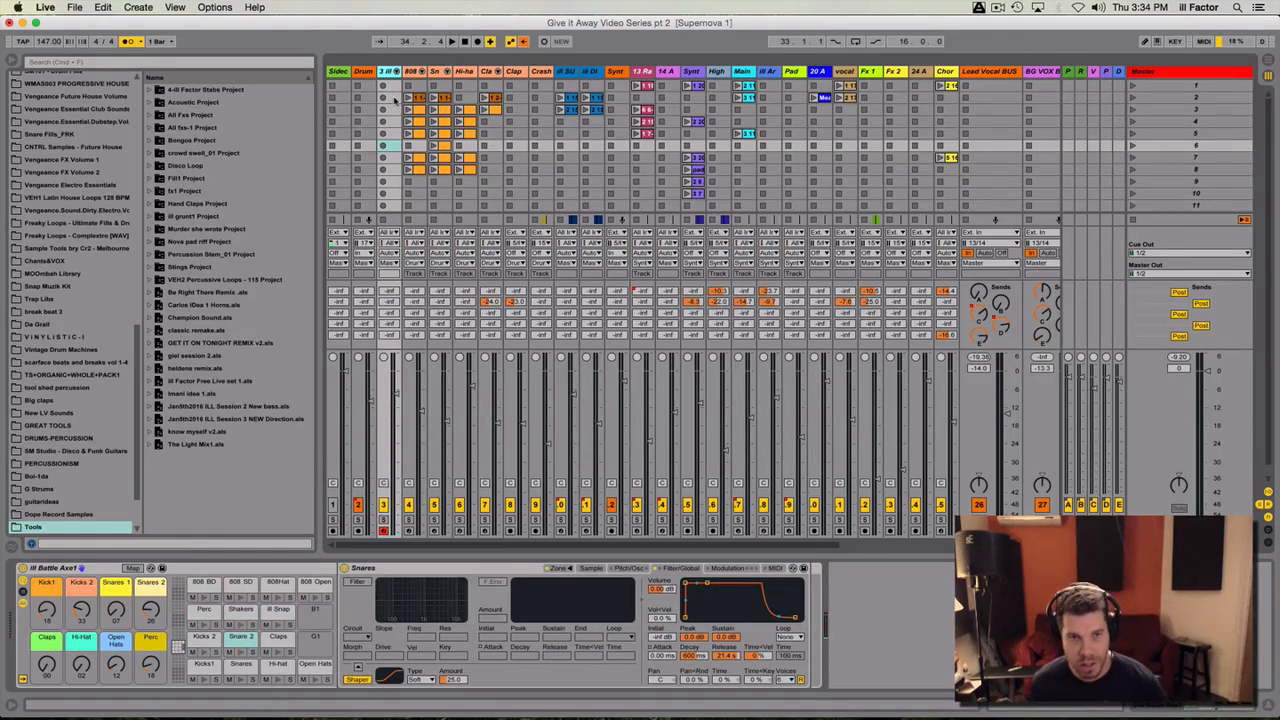
click(394, 98)
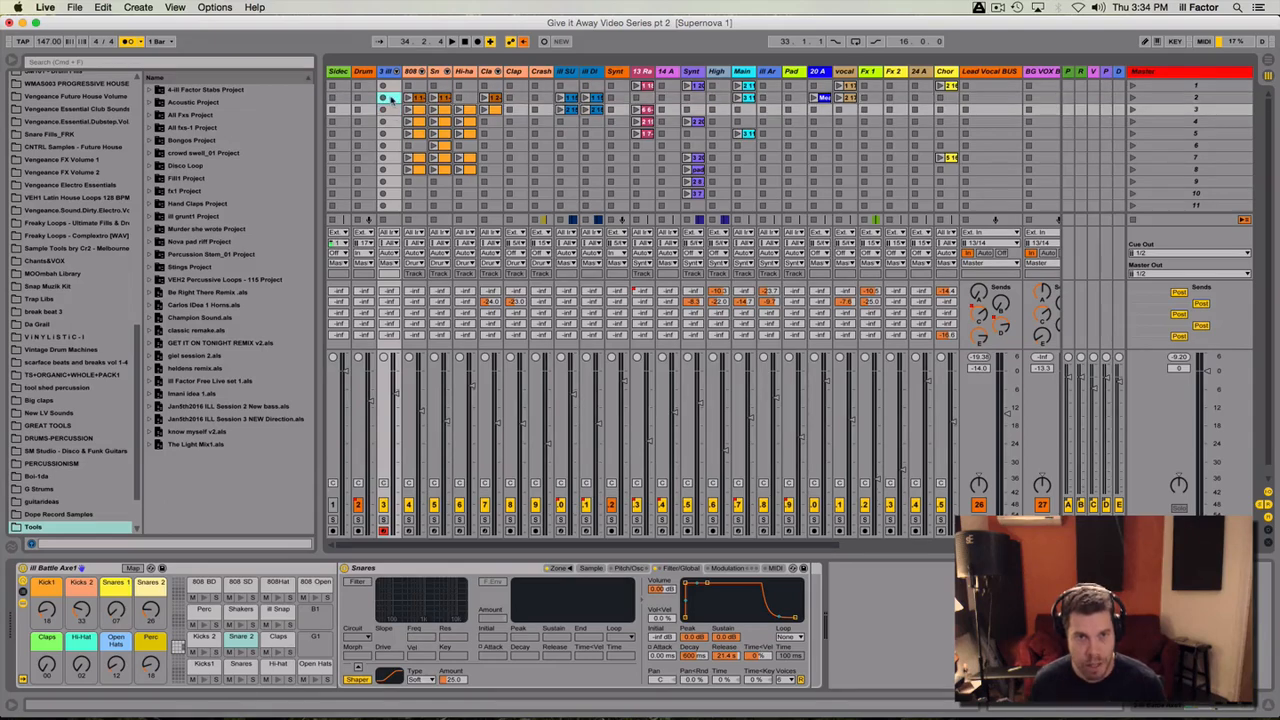
key(Tab)
click(134, 316)
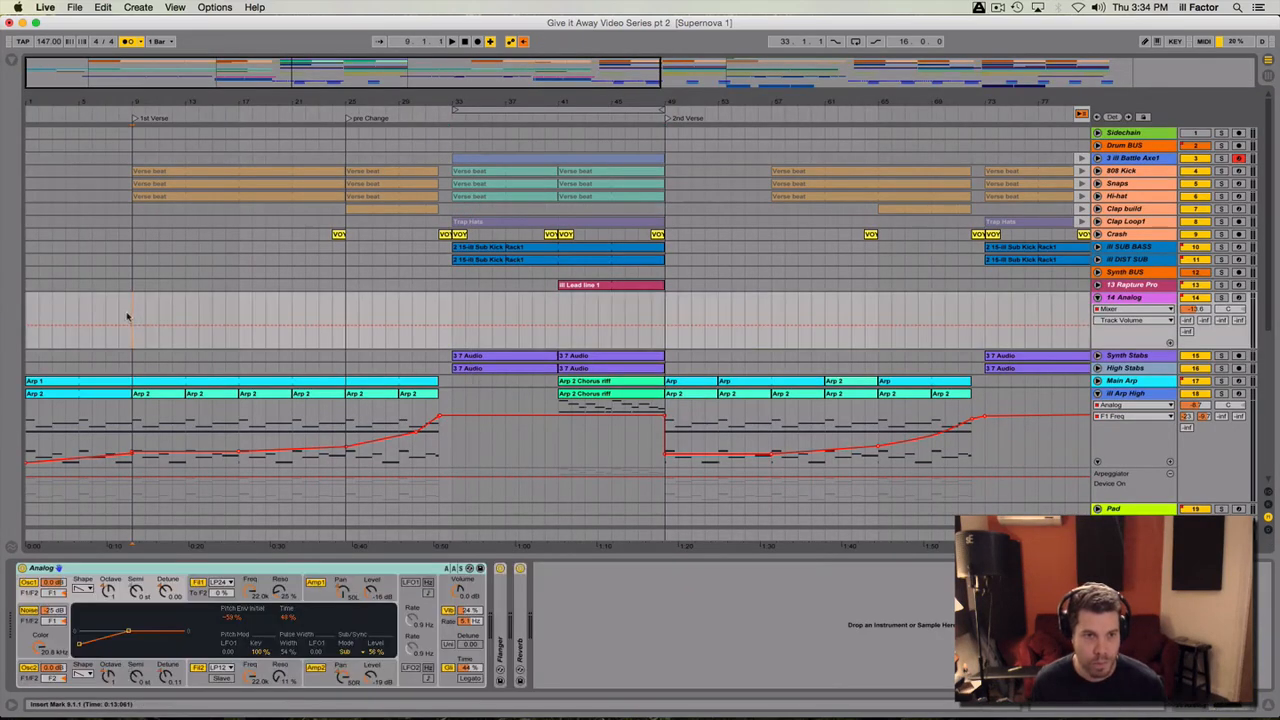
key(Tab)
click(388, 100)
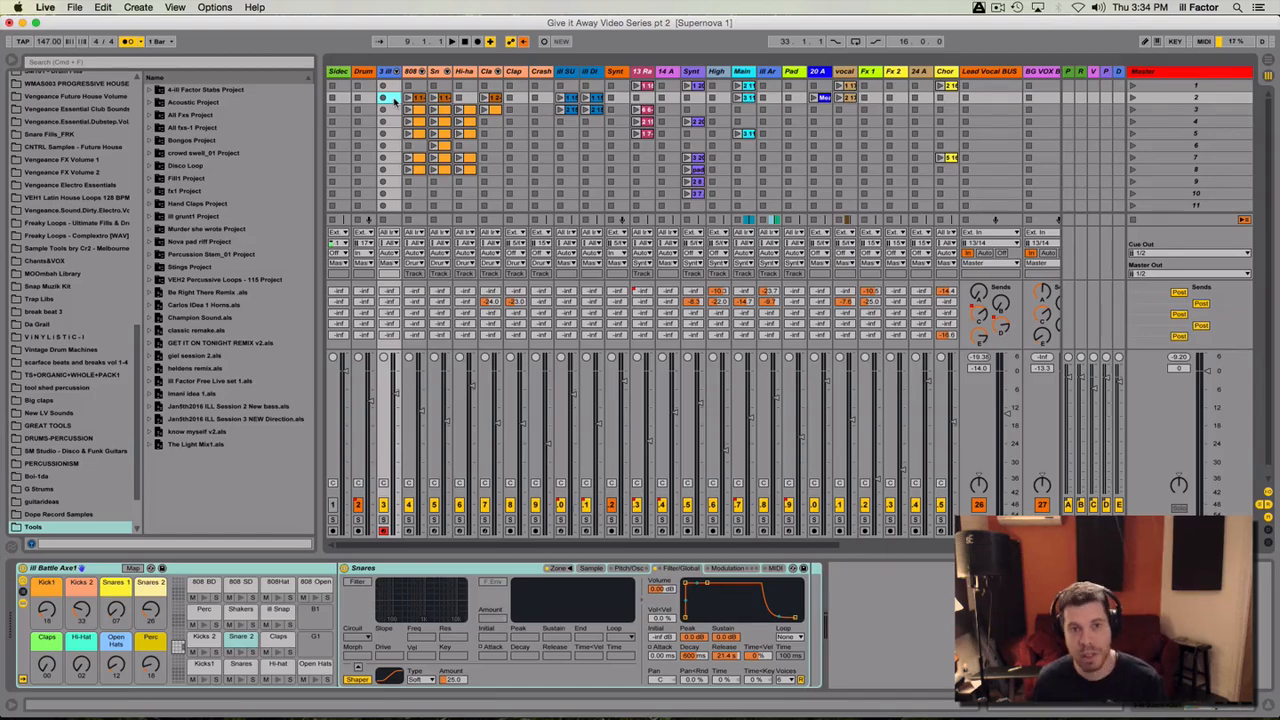
double_click(393, 99)
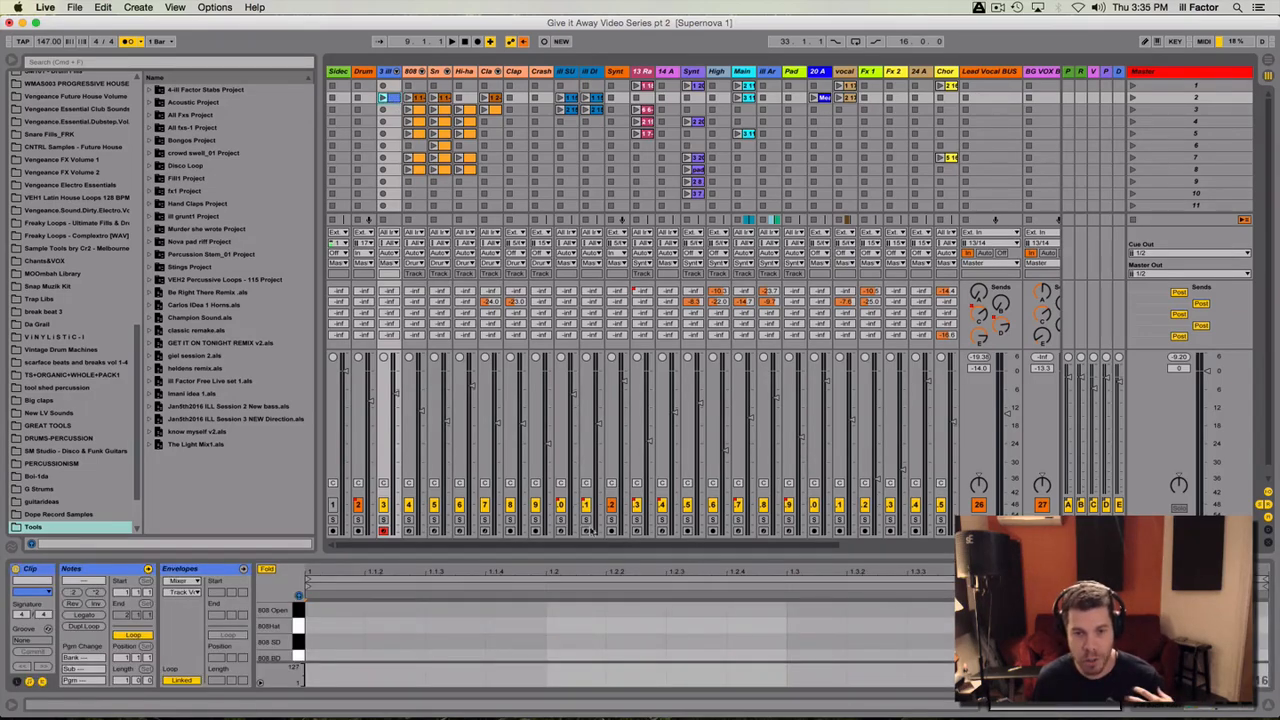
- Enlarge the note editor, add an ill Snap note at 1.3 lasting three sixteenths, and launch the clip
drag(620, 555, 641, 453)
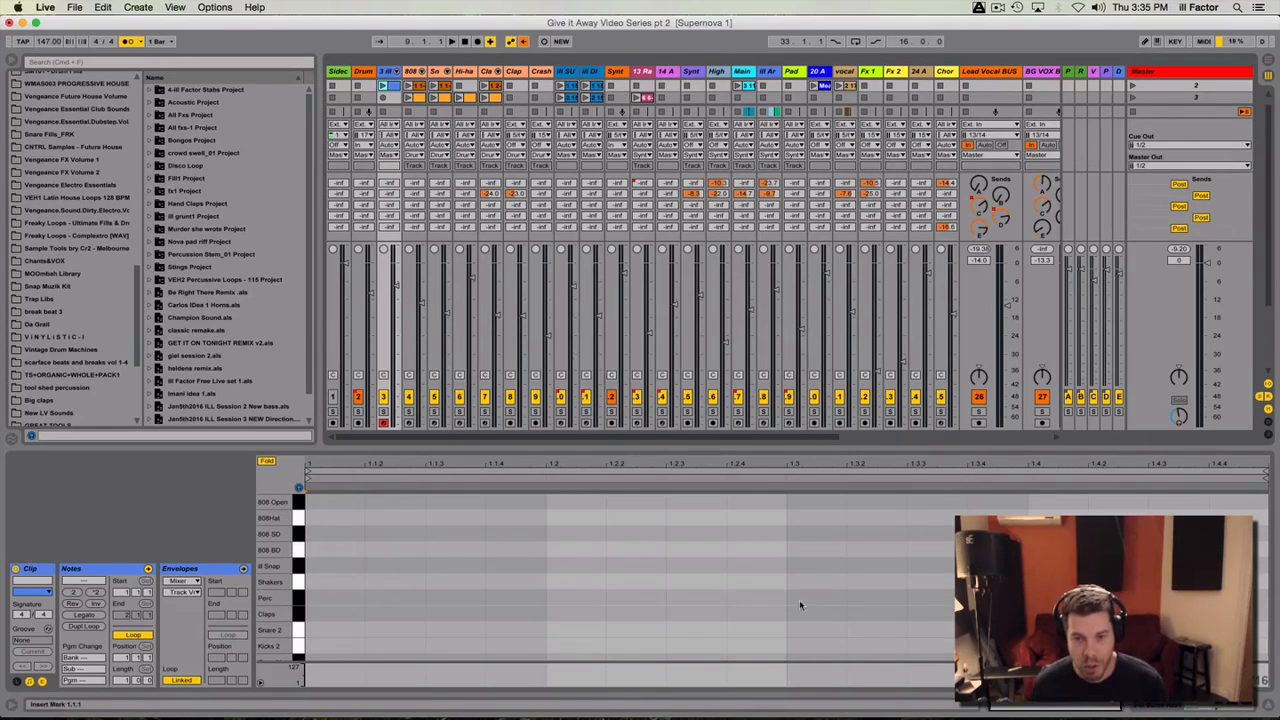
double_click(812, 567)
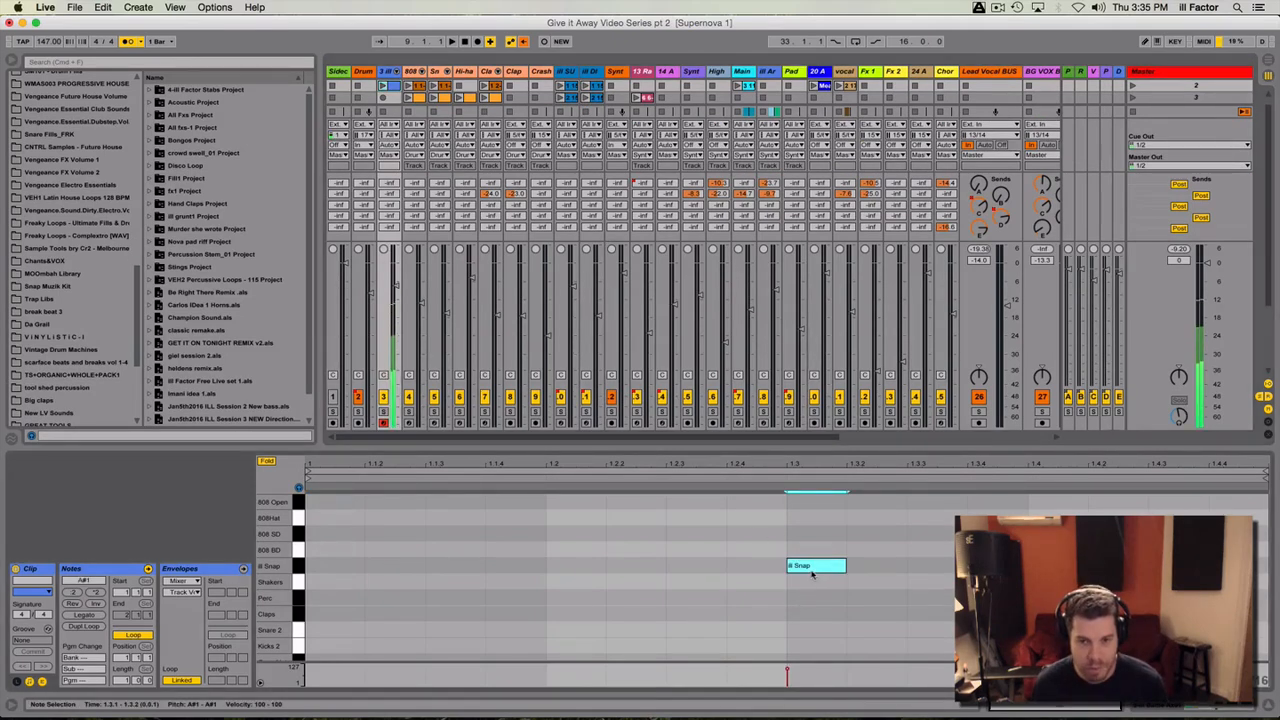
drag(846, 567, 967, 567)
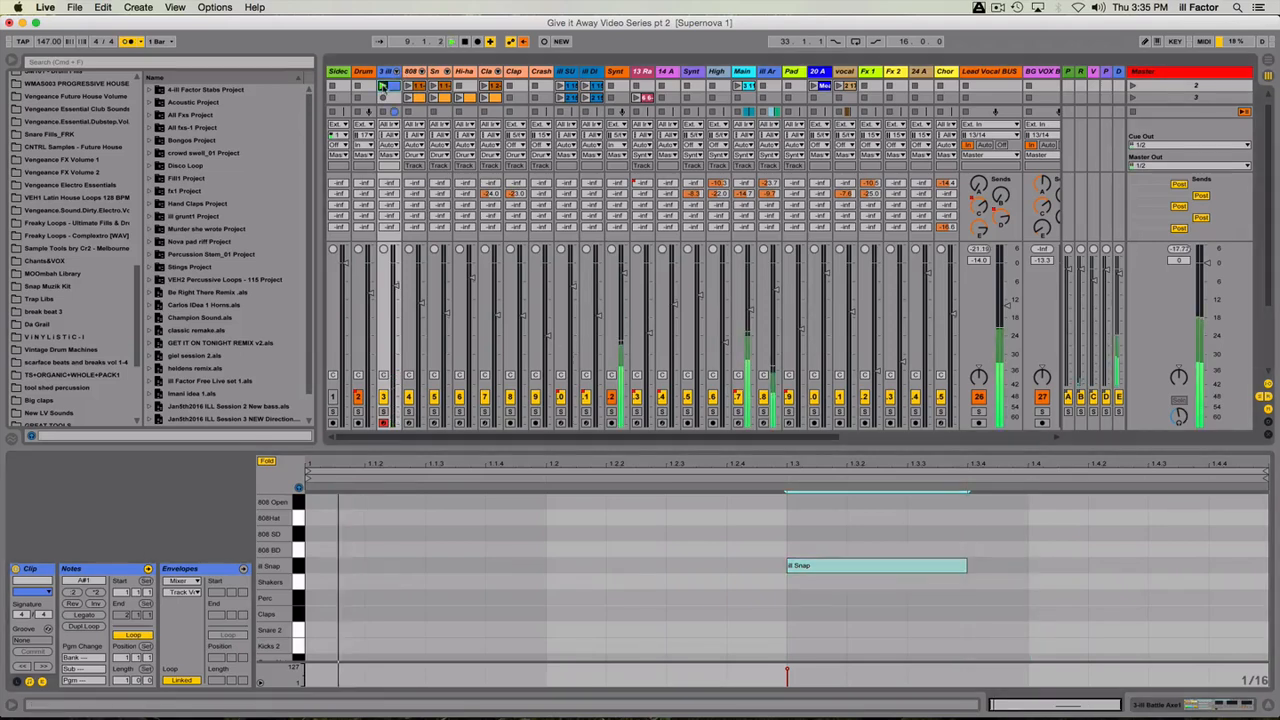
click(383, 86)
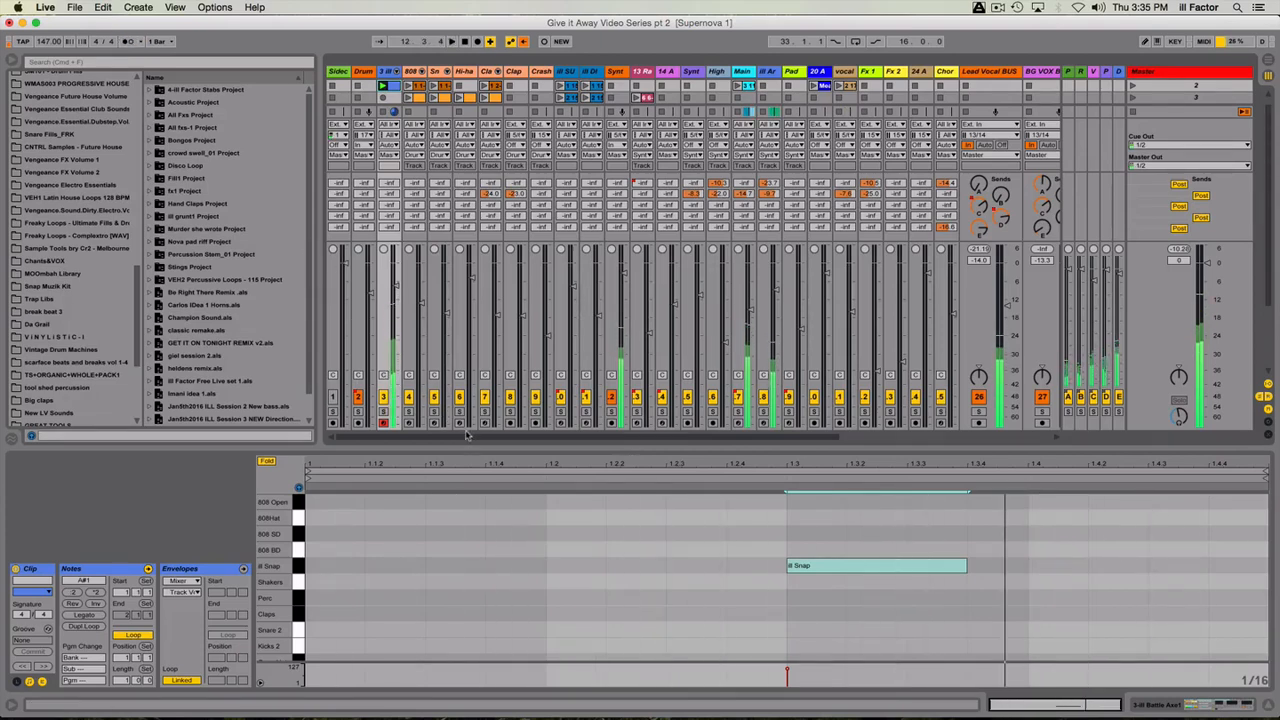
- Duplicate the clip's loop twice to make it four bars long and add a sixteenth 808 BD note at 1.1
click(95, 626)
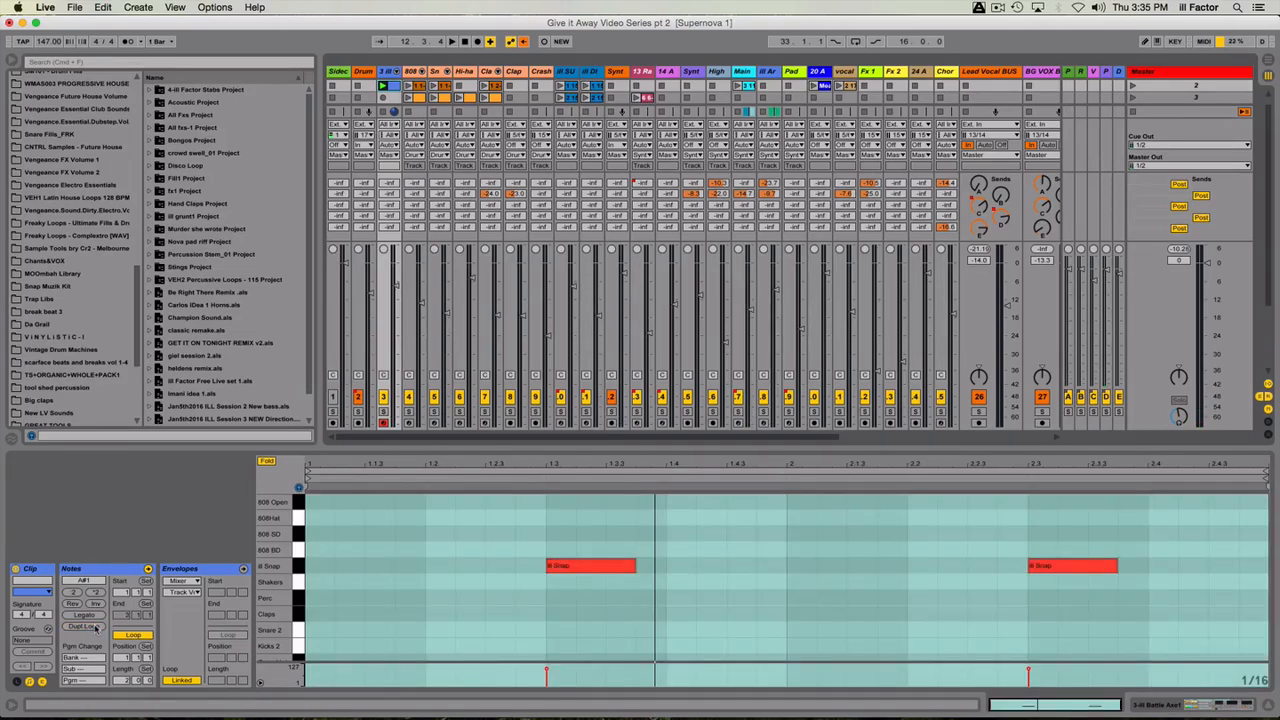
click(95, 626)
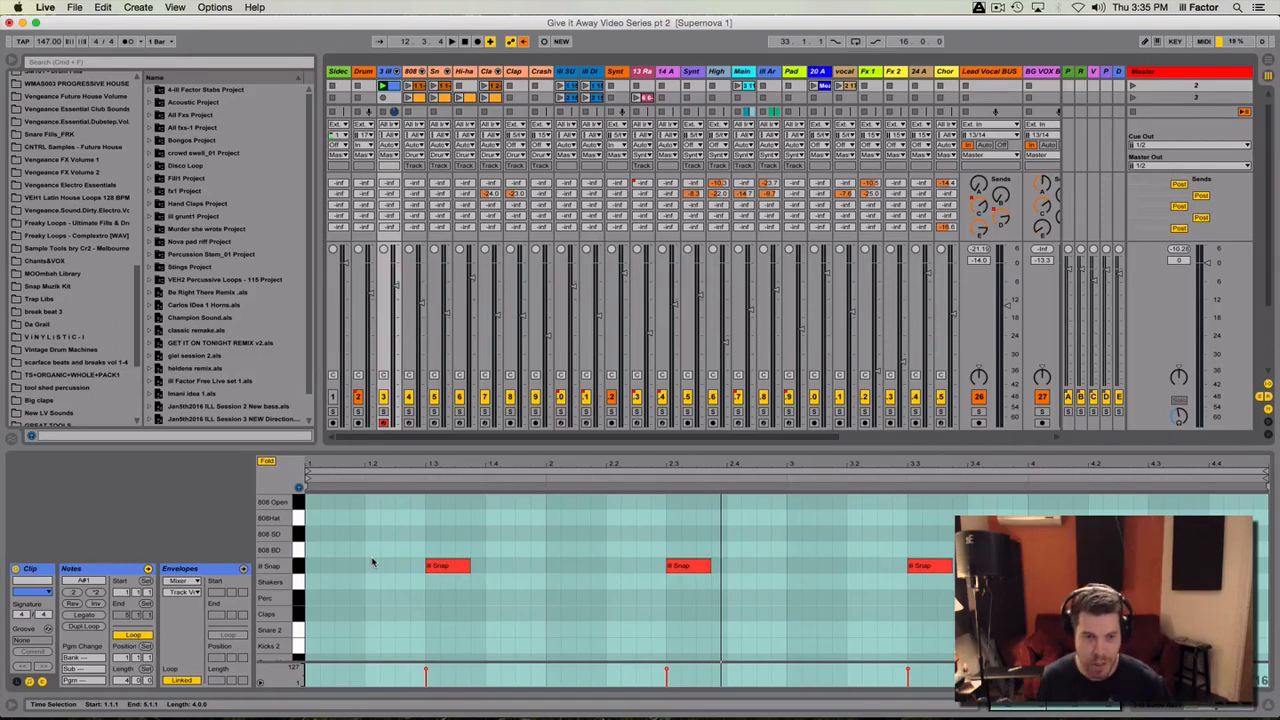
click(360, 601)
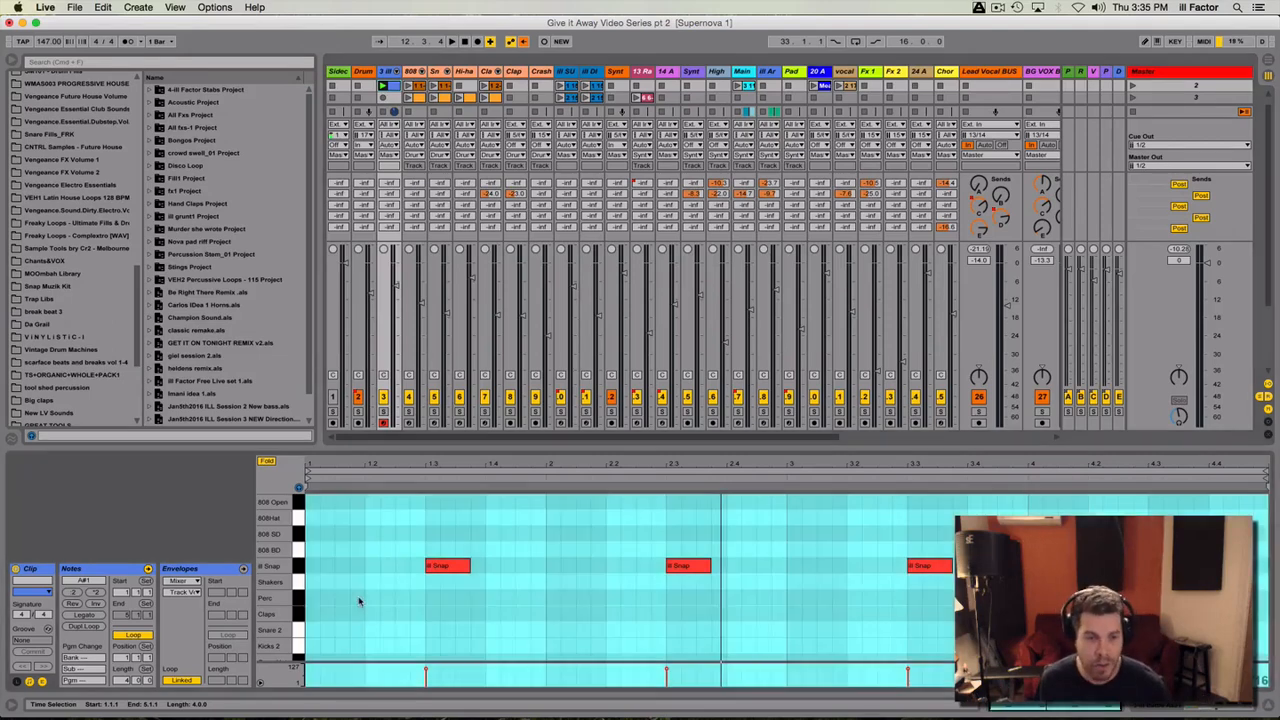
double_click(312, 554)
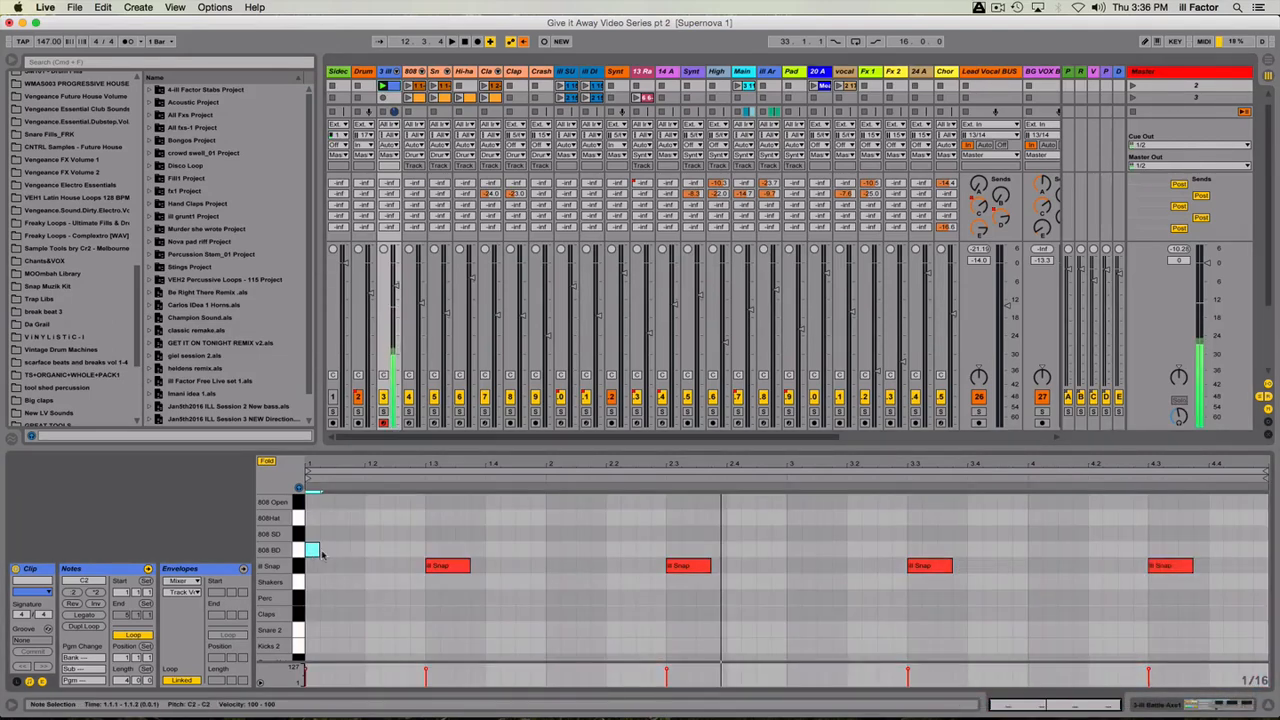
- Lengthen the 808 BD note at 1.1 to five sixteenths and add an 808 BD note at 1.4 lasting three sixteenths
drag(320, 552, 390, 552)
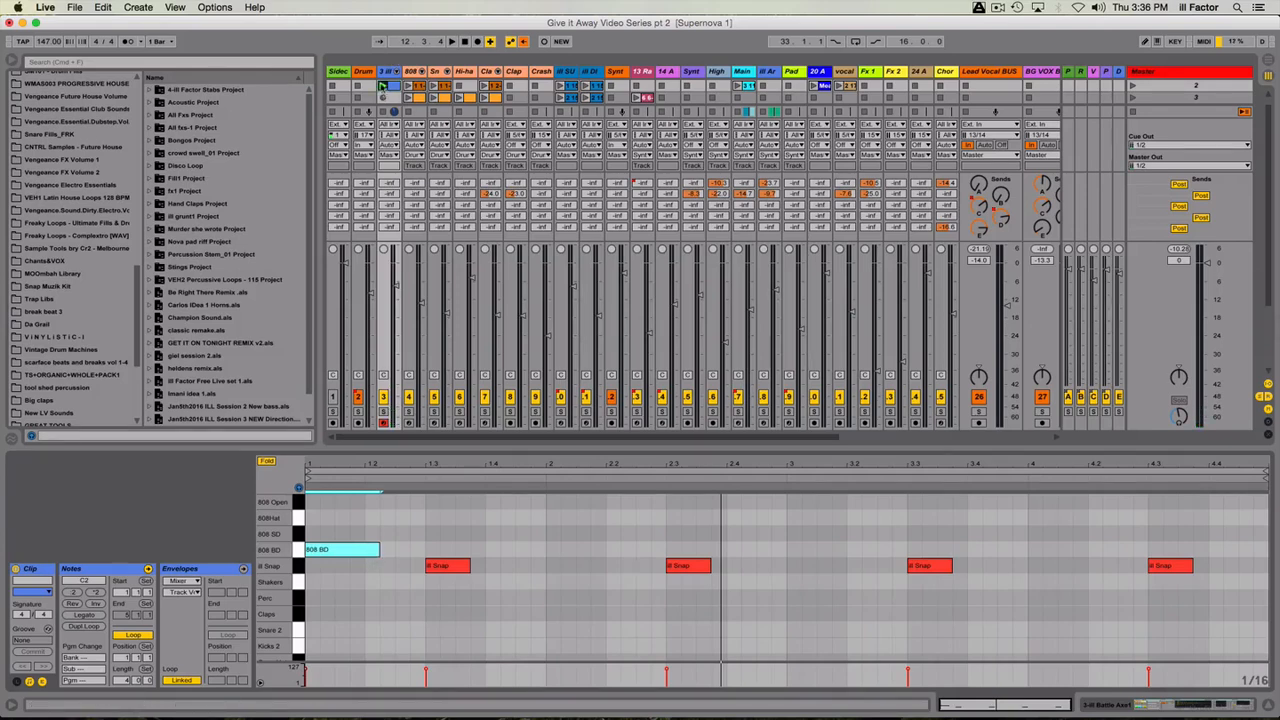
key(space)
key(space)
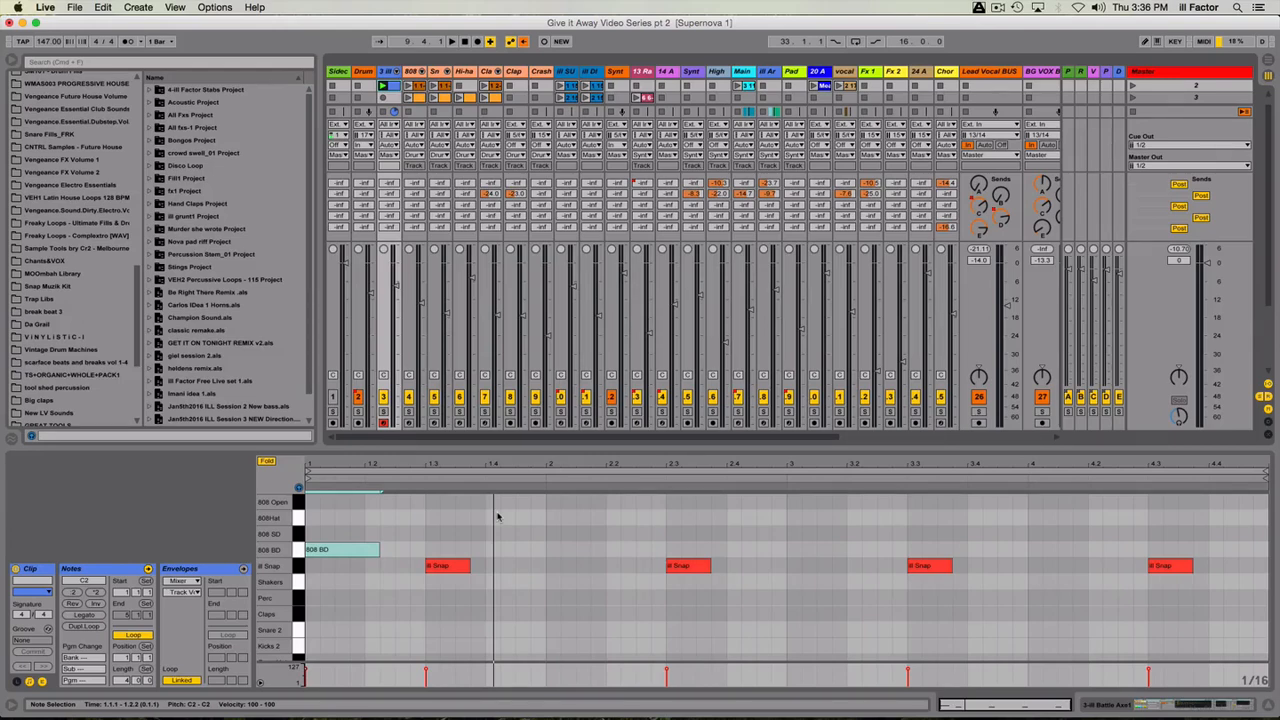
key(space)
click(495, 553)
double_click(495, 553)
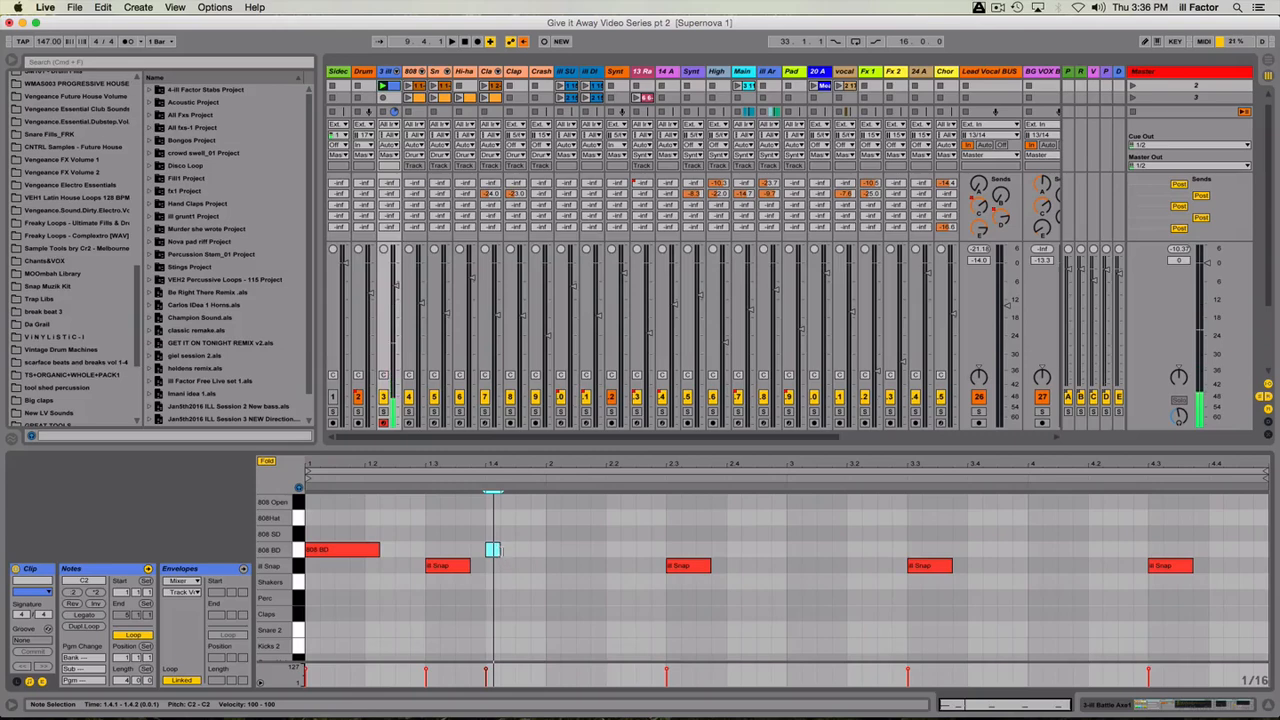
drag(501, 549, 533, 551)
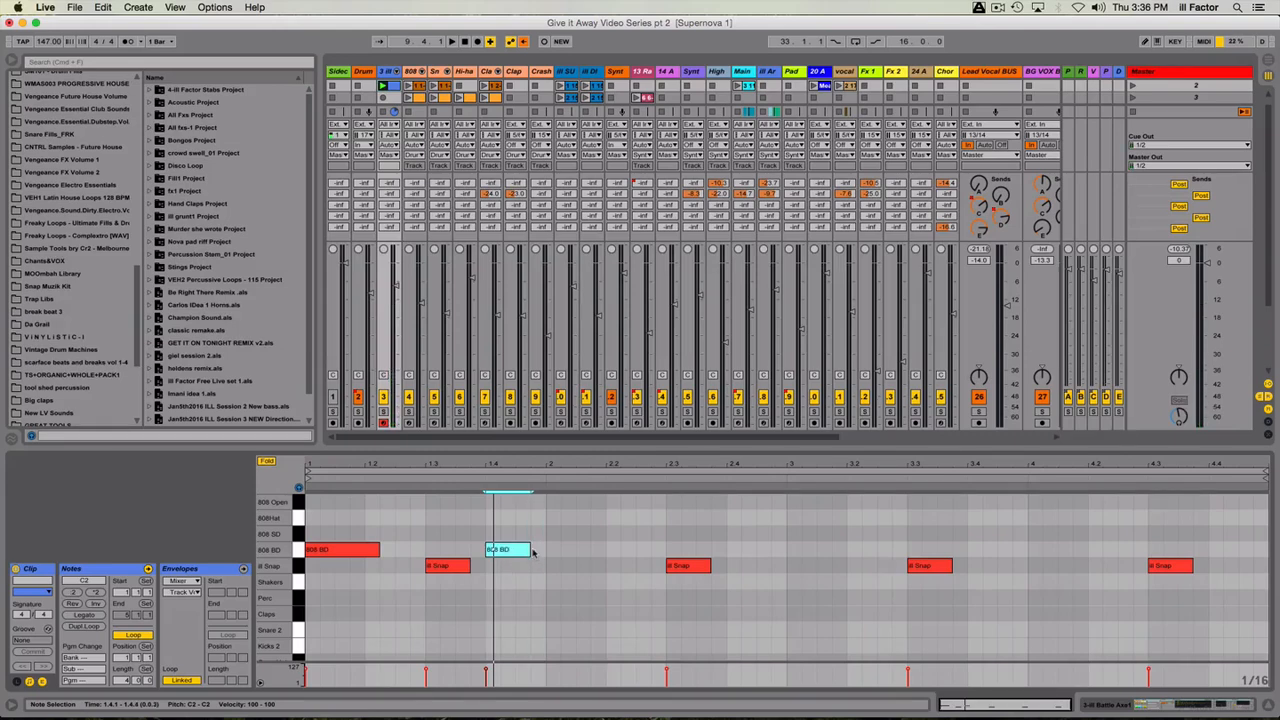
- Play the clip briefly and try an 808 BD note at 2.2 lasting four sixteenths
key(space)
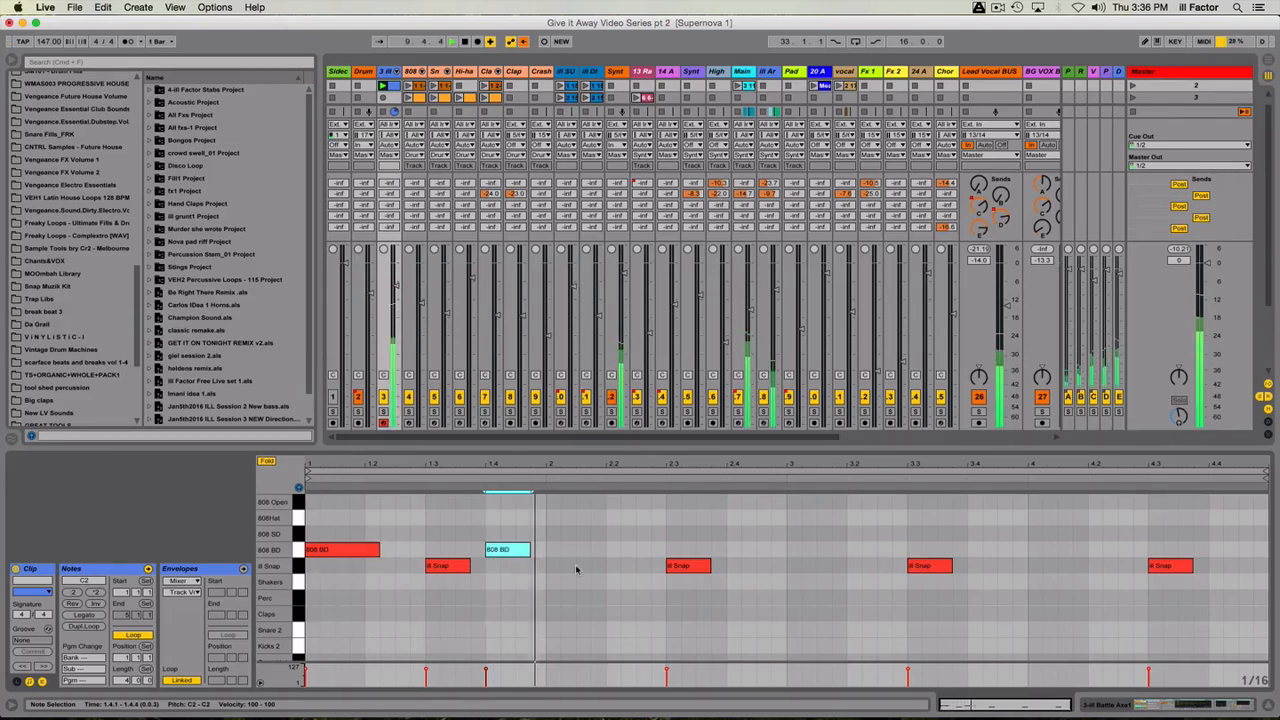
key(space)
double_click(618, 551)
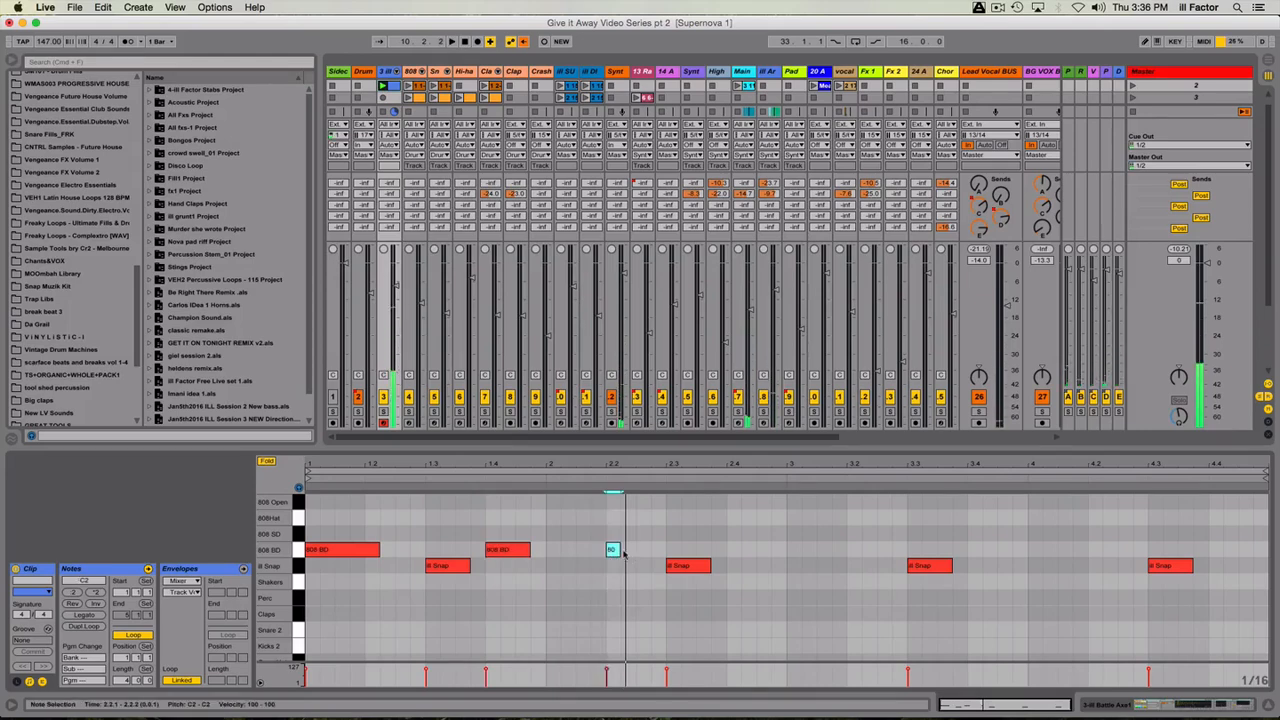
drag(621, 551, 665, 551)
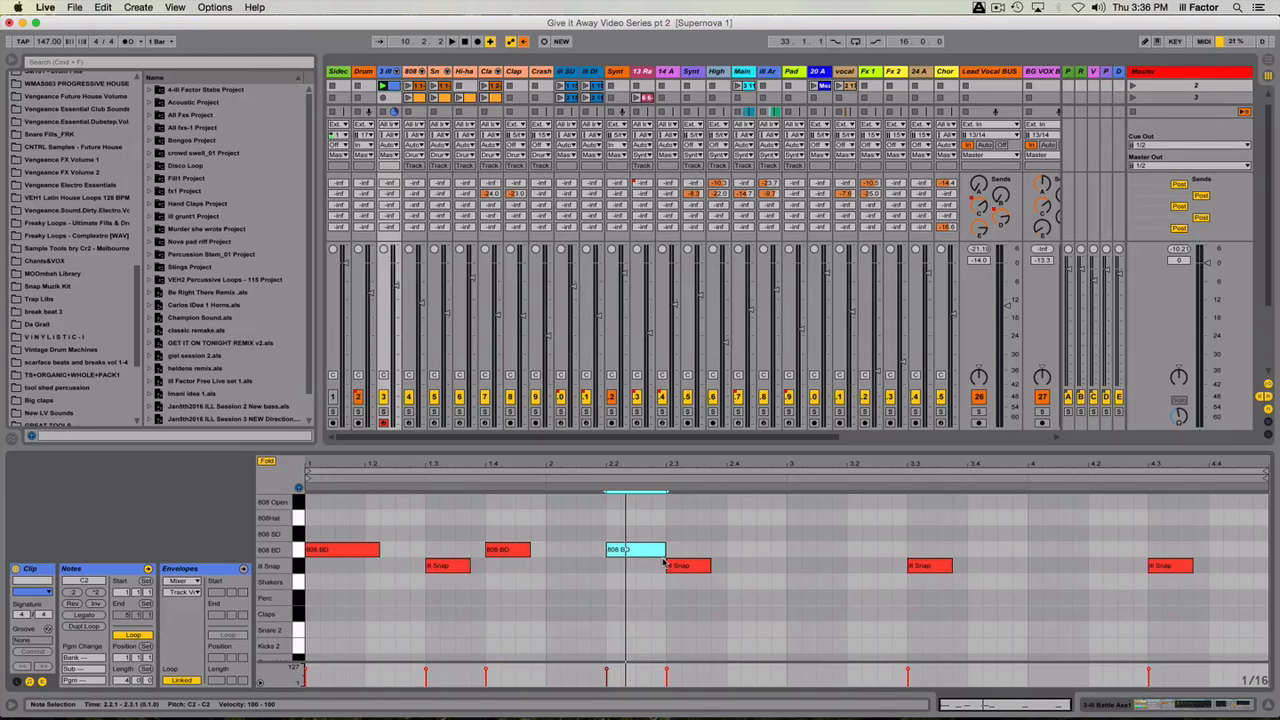
- Add a sixteenth 808 BD note at 3.1 and delete the 808 BD note at 2.2
key(space)
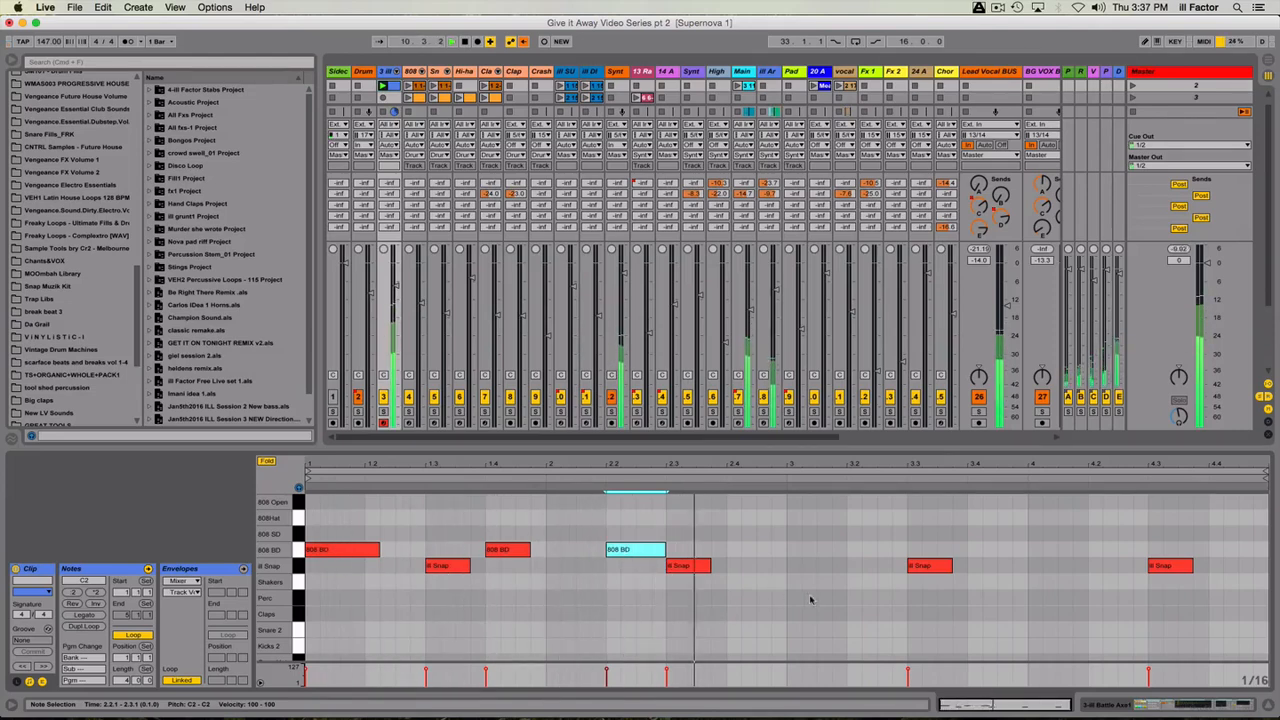
double_click(794, 555)
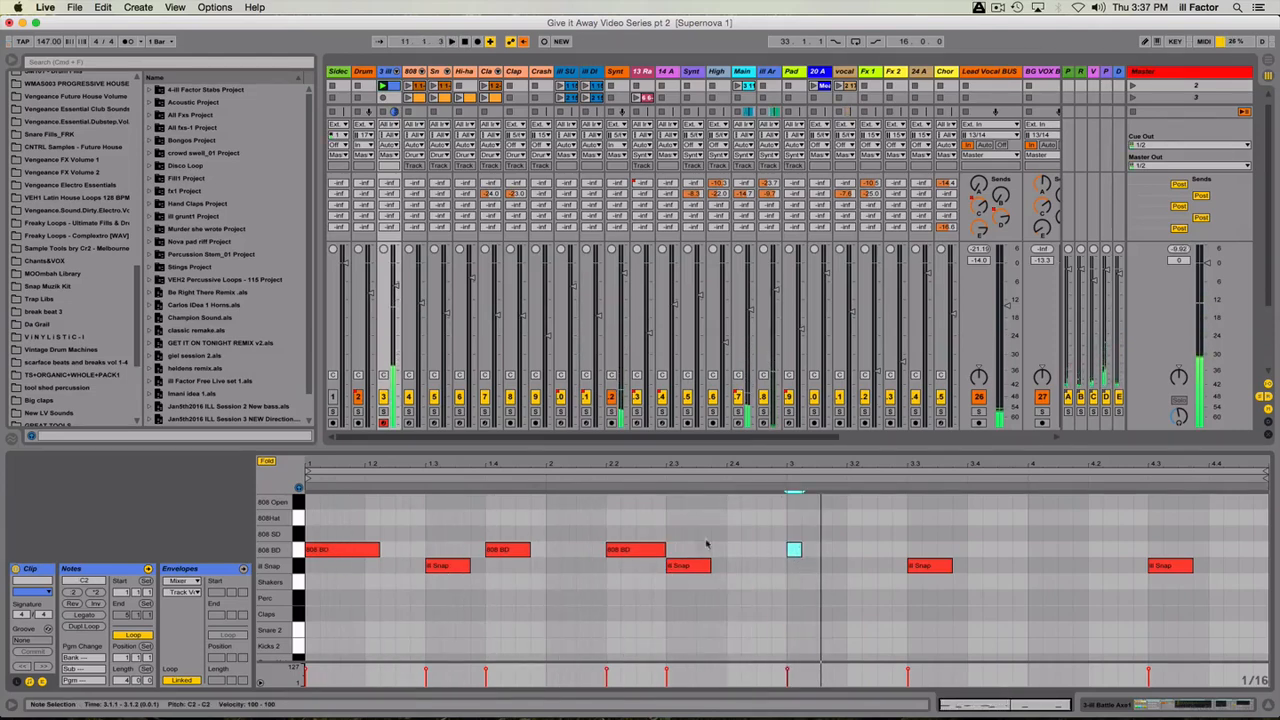
double_click(627, 553)
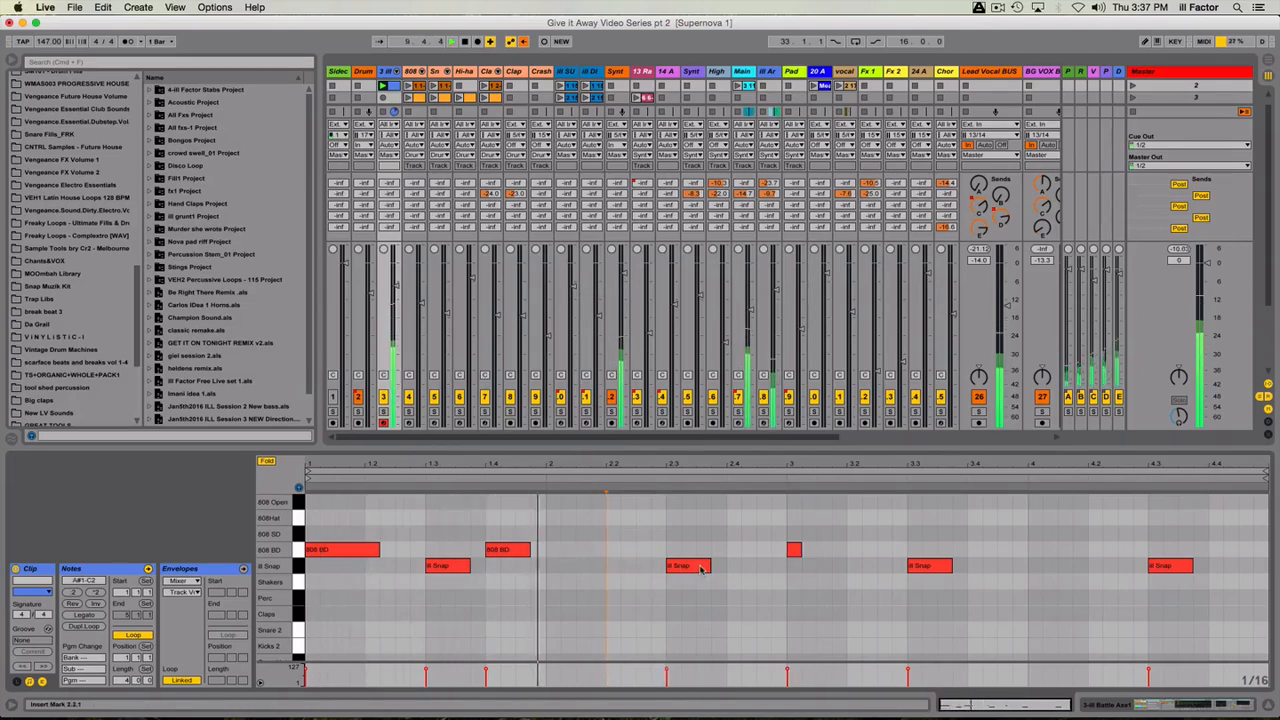
- Add sixteenth 808 BD notes at 3.2.3 and 3.4
double_click(869, 550)
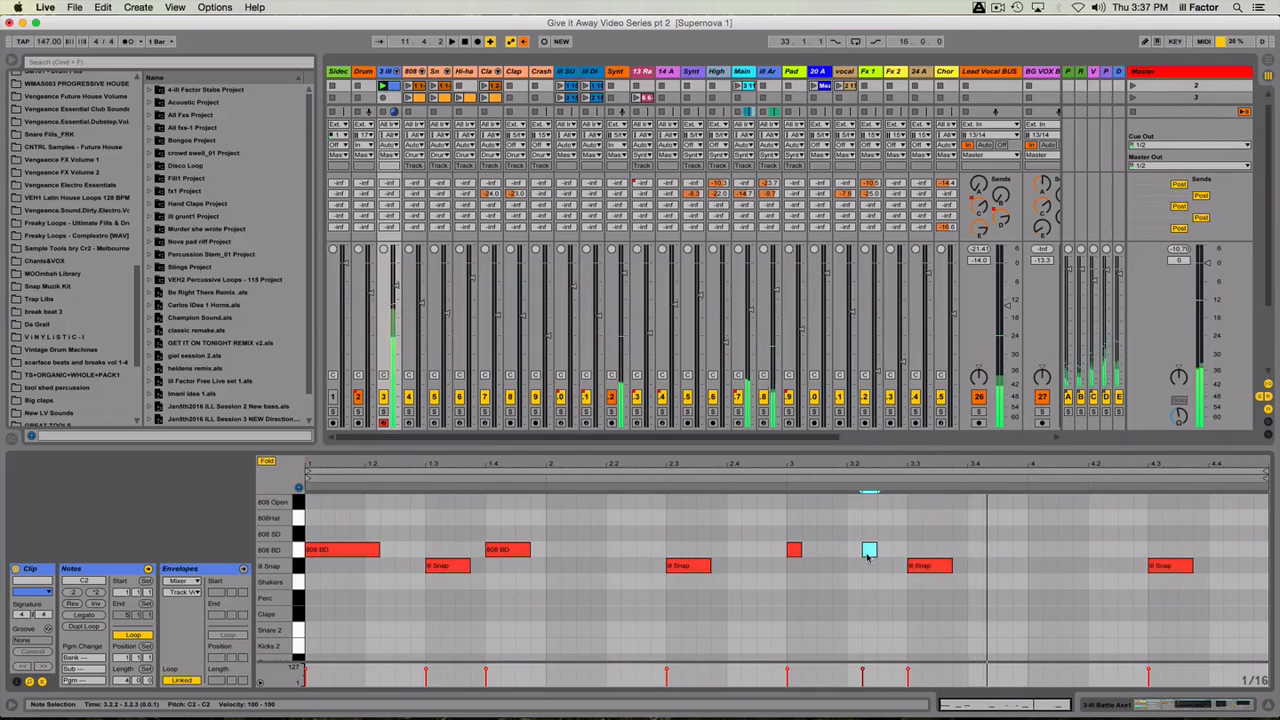
drag(869, 550, 884, 551)
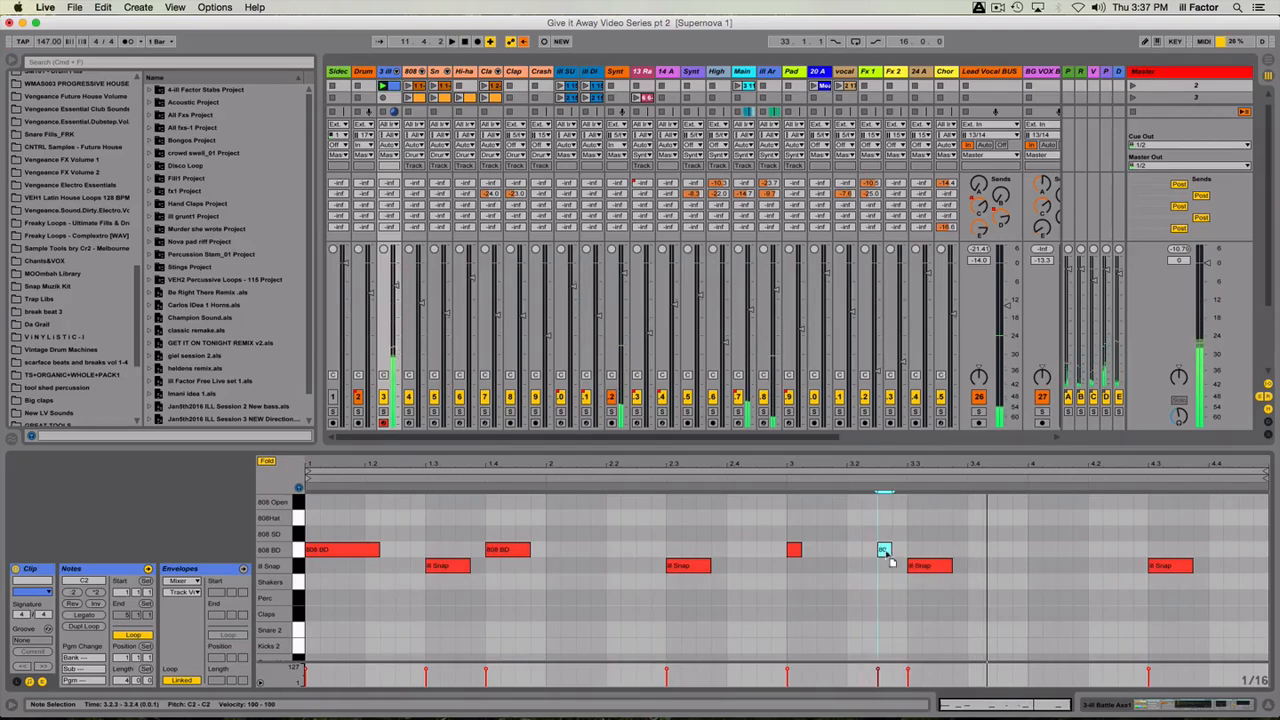
double_click(975, 550)
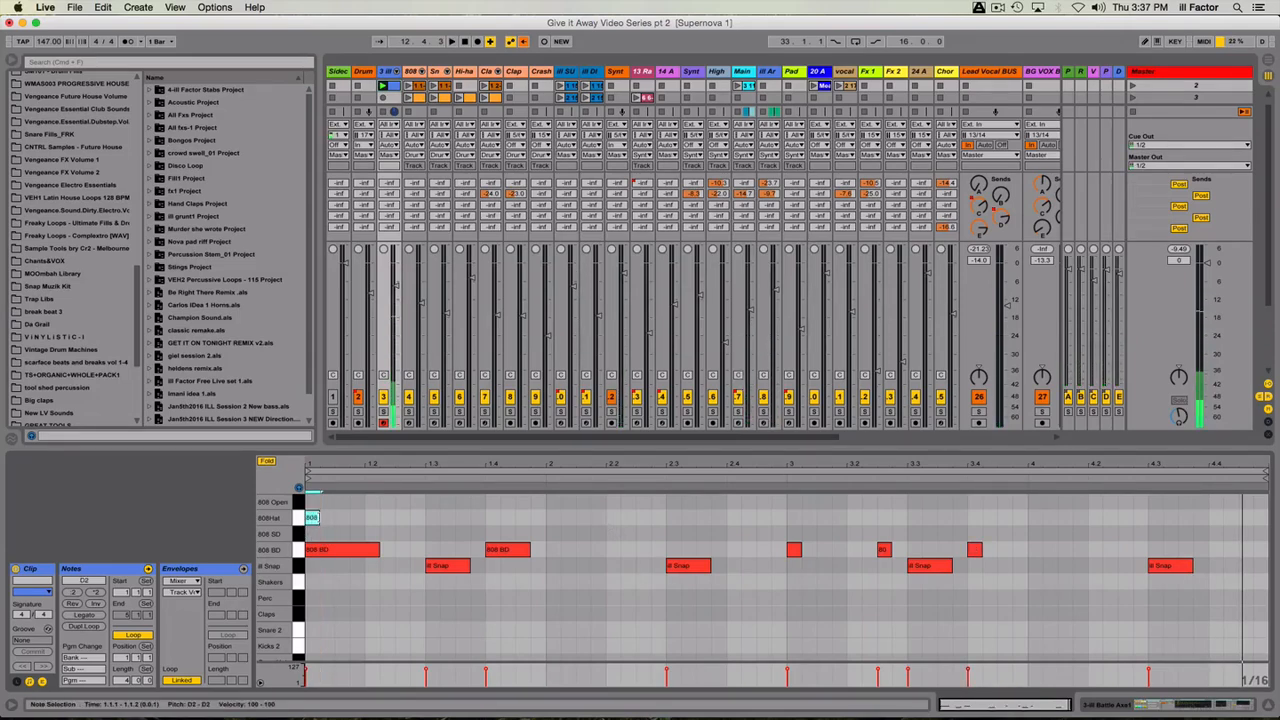
- Turn on draw mode, try a run of sixteenth 808Hat notes from 1.1, and erase them
double_click(313, 518)
key(b)
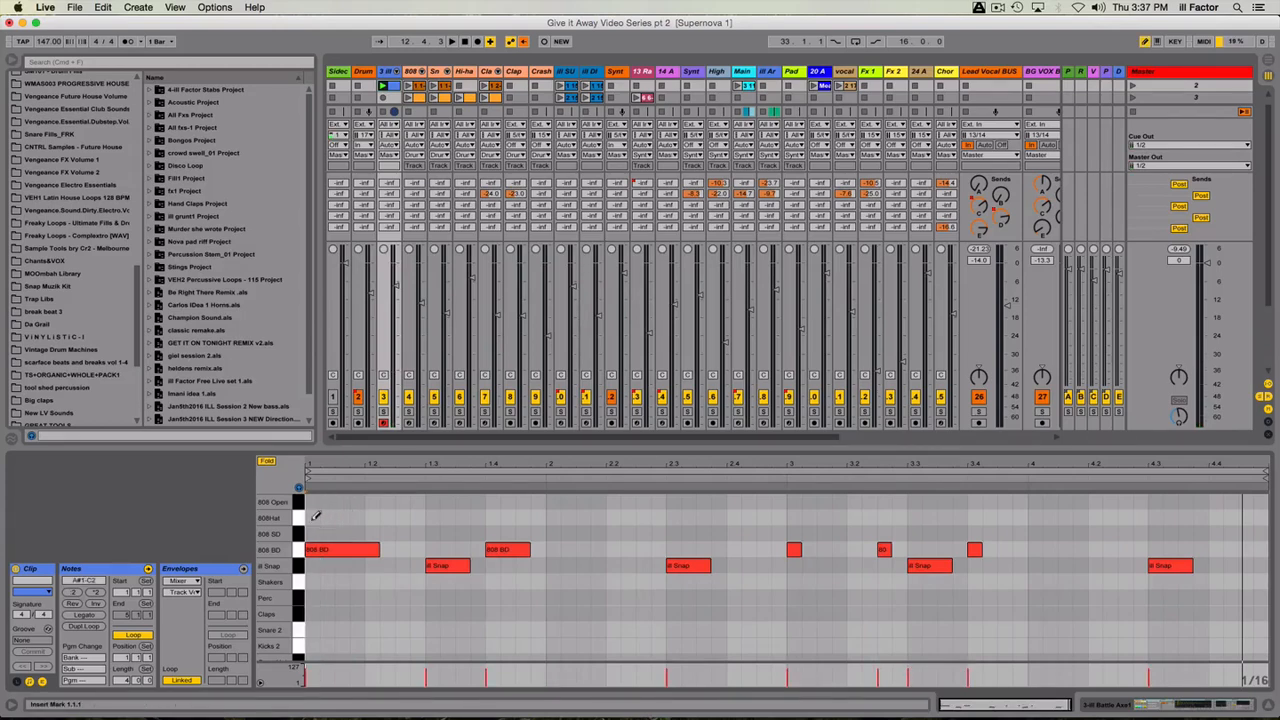
drag(318, 517, 374, 517)
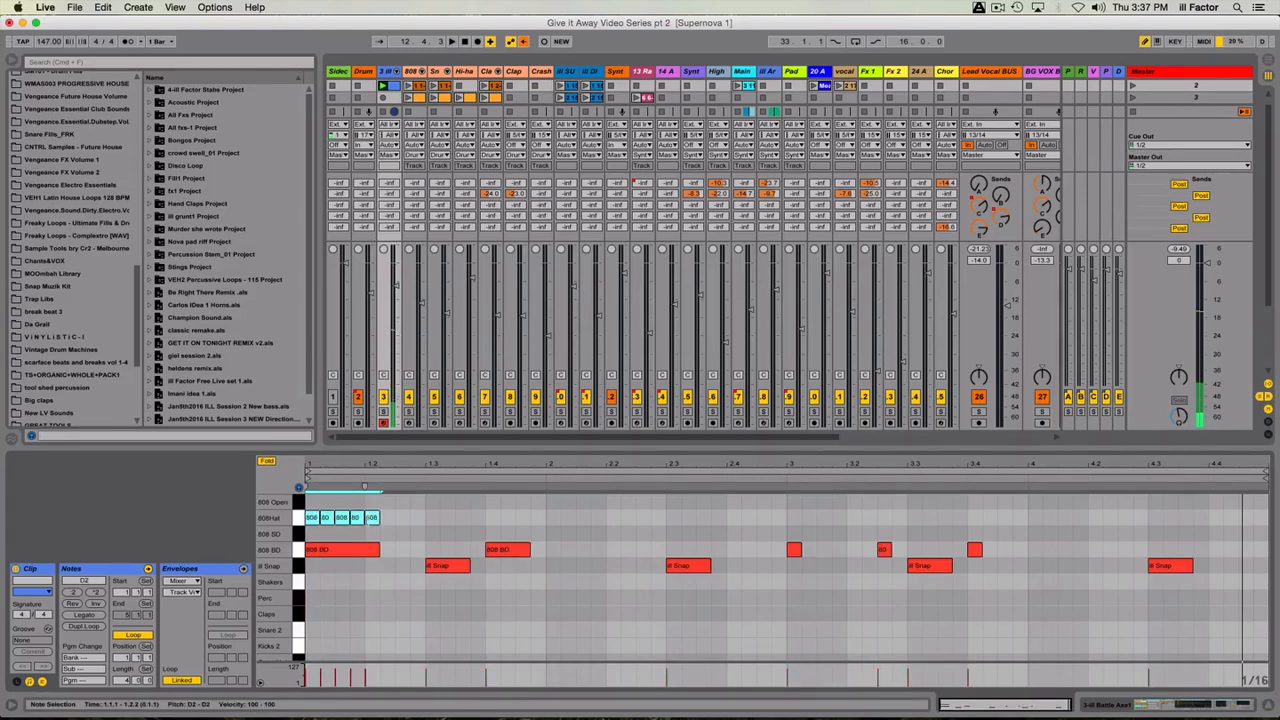
click(374, 517)
click(356, 517)
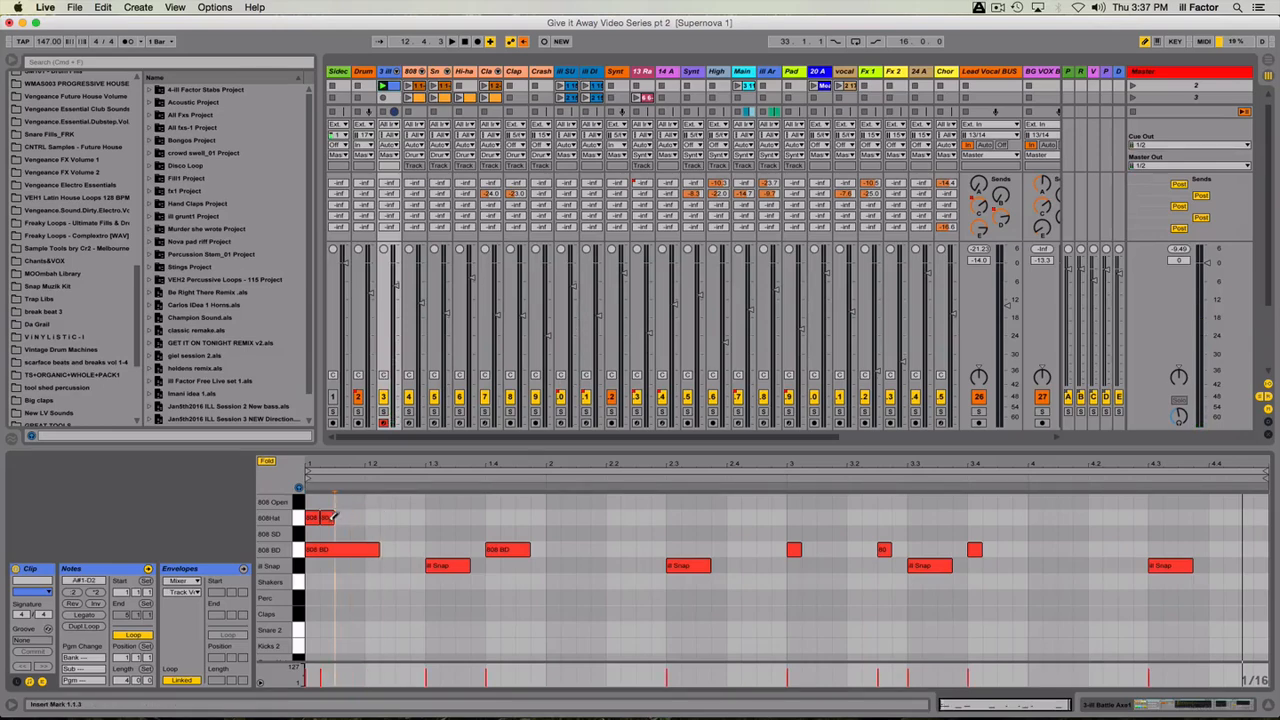
click(331, 517)
click(317, 518)
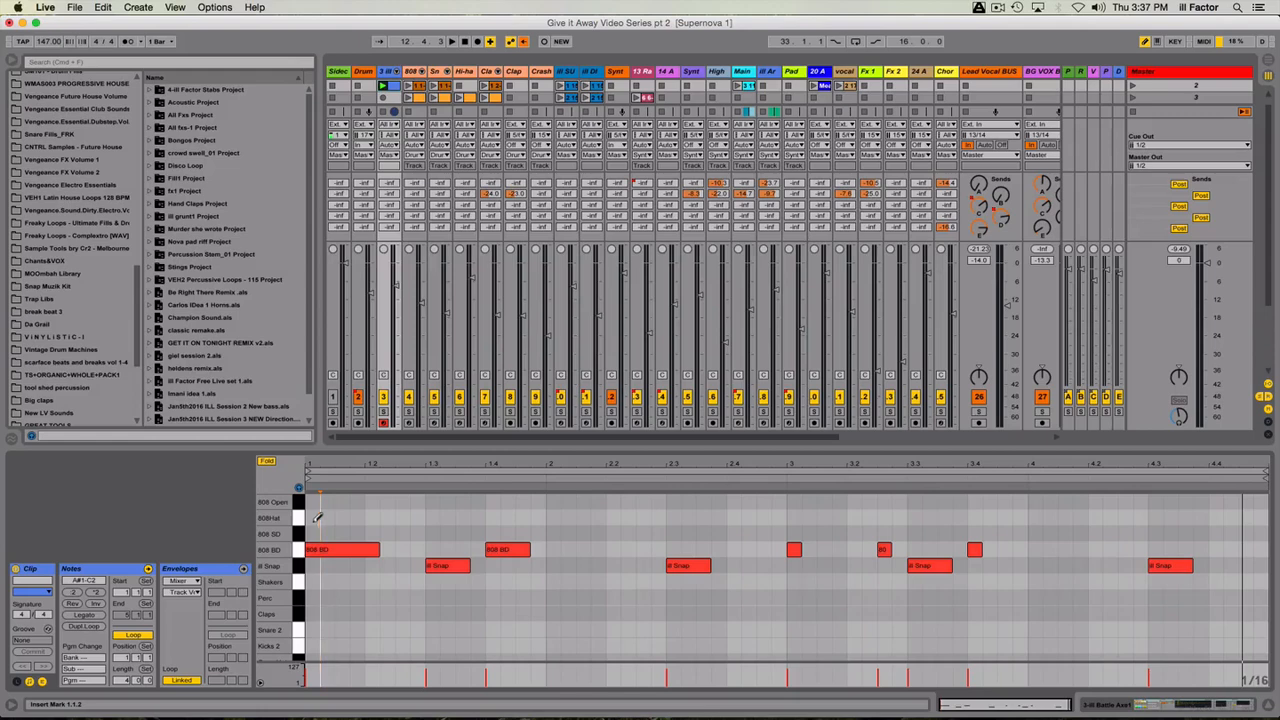
key(super+2)
key(super+2)
click(353, 516)
key(super+1)
key(super+1)
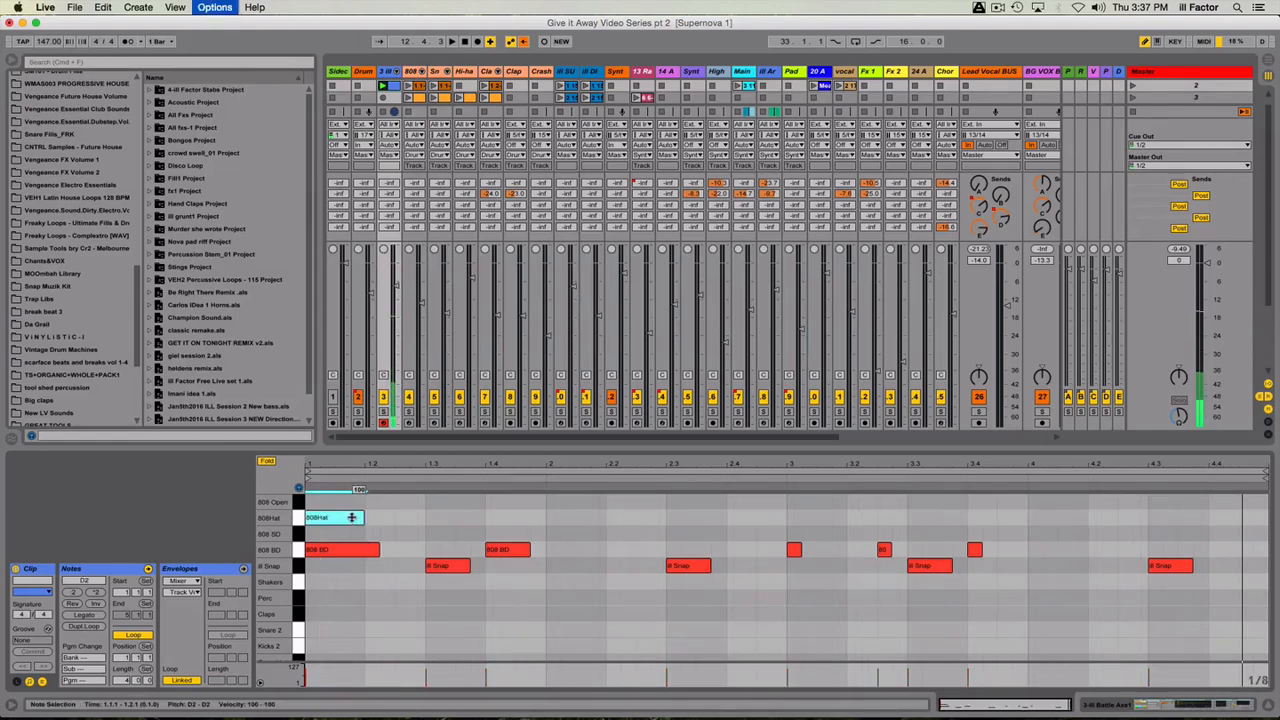
click(346, 518)
click(343, 518)
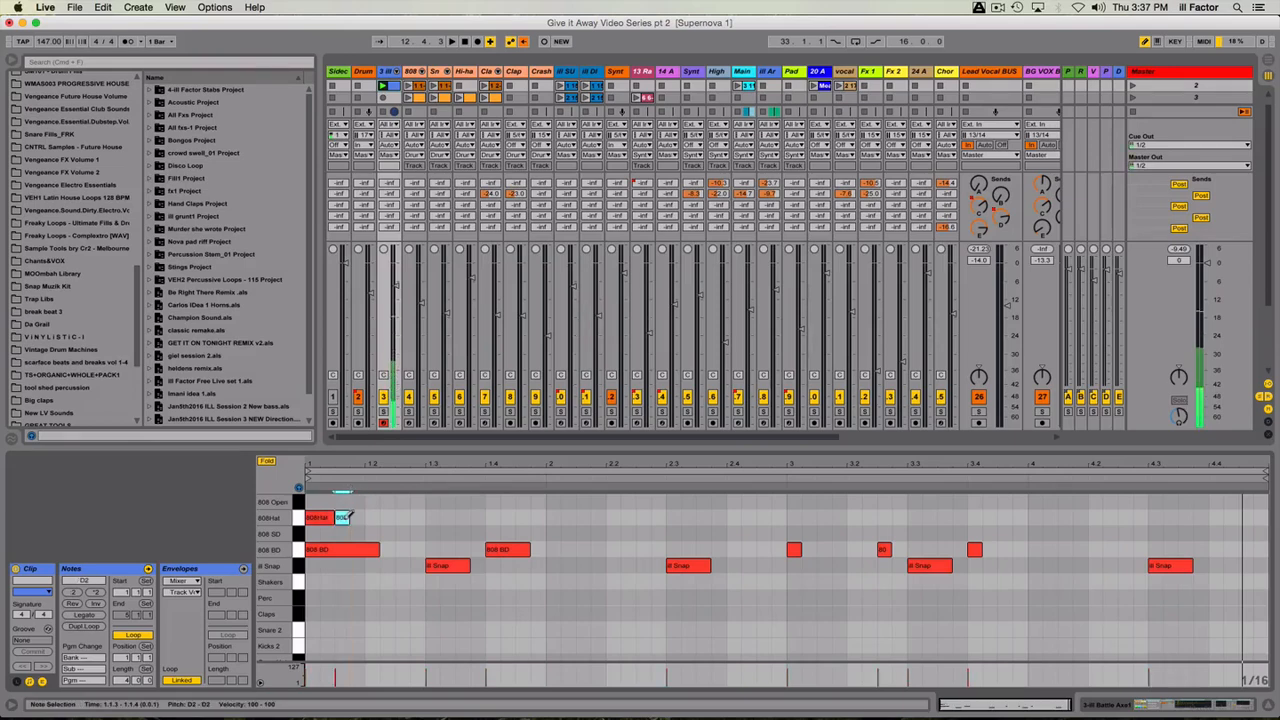
key(super+2)
click(324, 516)
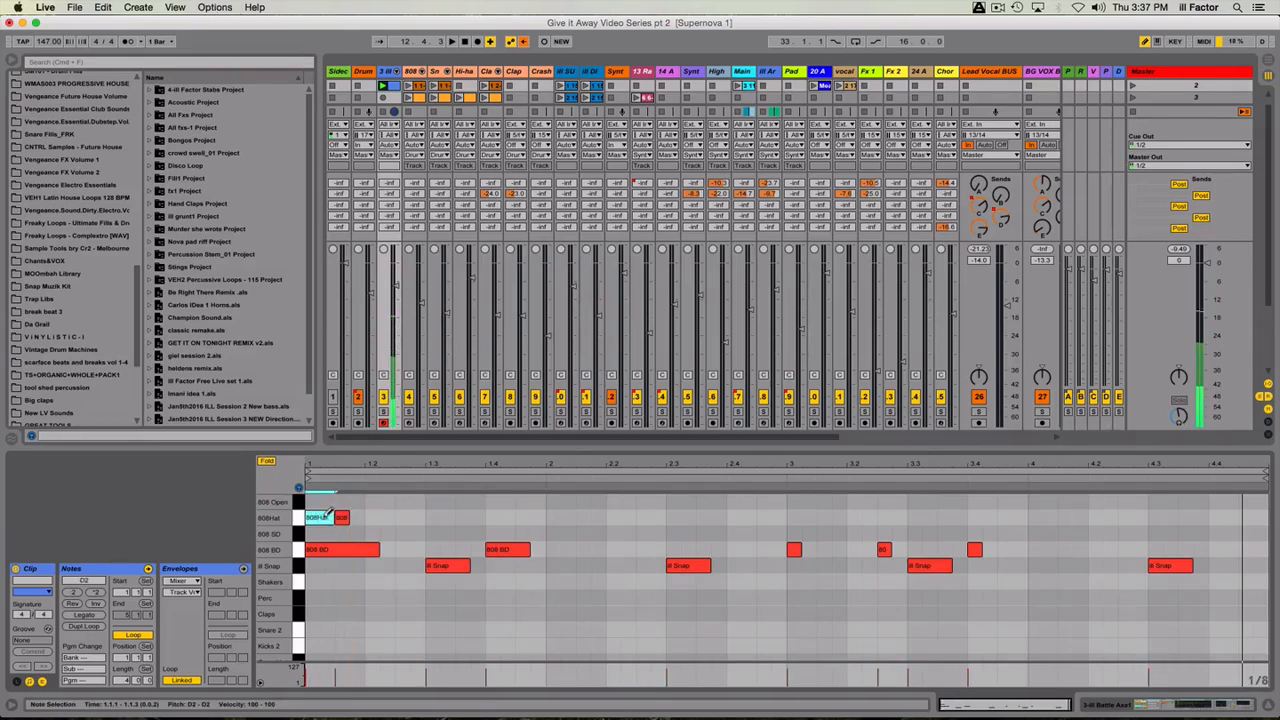
- Set the grid to 1/4, draw quarter-note 808Hat notes across all four bars, and play the clip
key(super+2)
drag(330, 516, 1252, 524)
key(space)
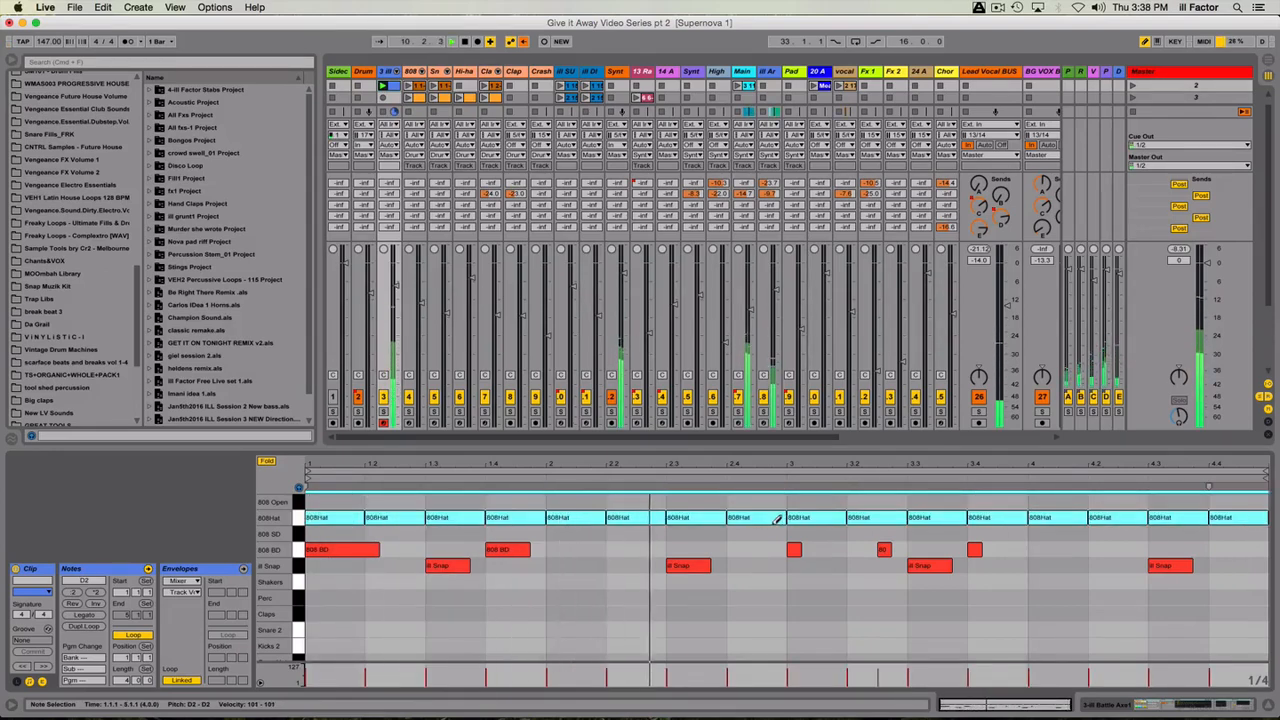
- Set the grid to 1/16, replace the 808Hat notes from 2.3 to 3.1 with sixteenths, and audition the beat
key(super+1)
key(super+1)
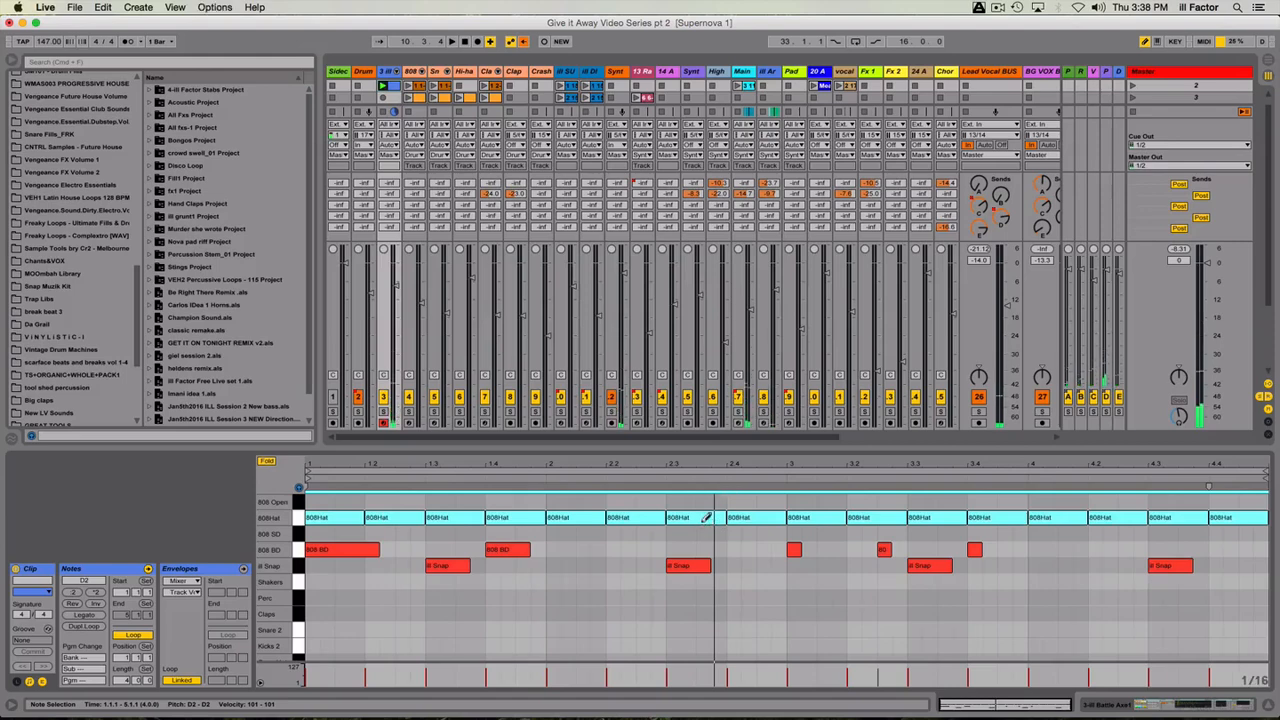
click(678, 517)
click(678, 517)
drag(678, 517, 778, 517)
key(space)
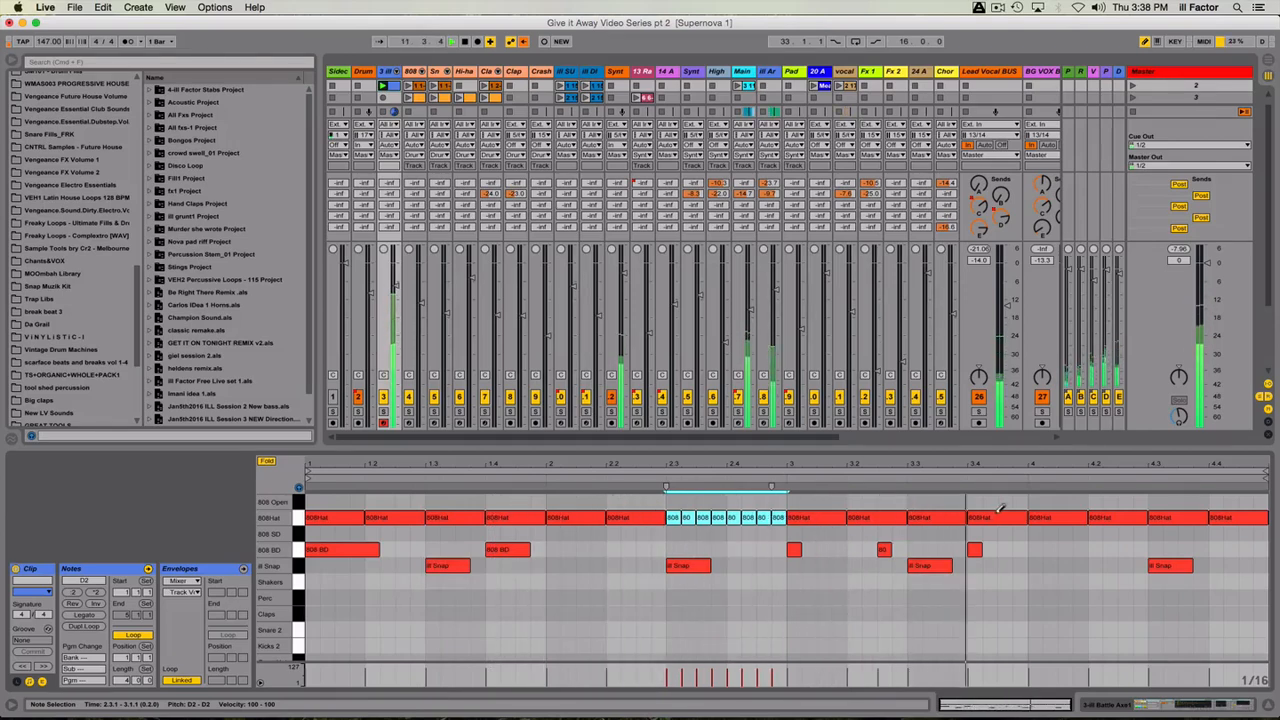
key(space)
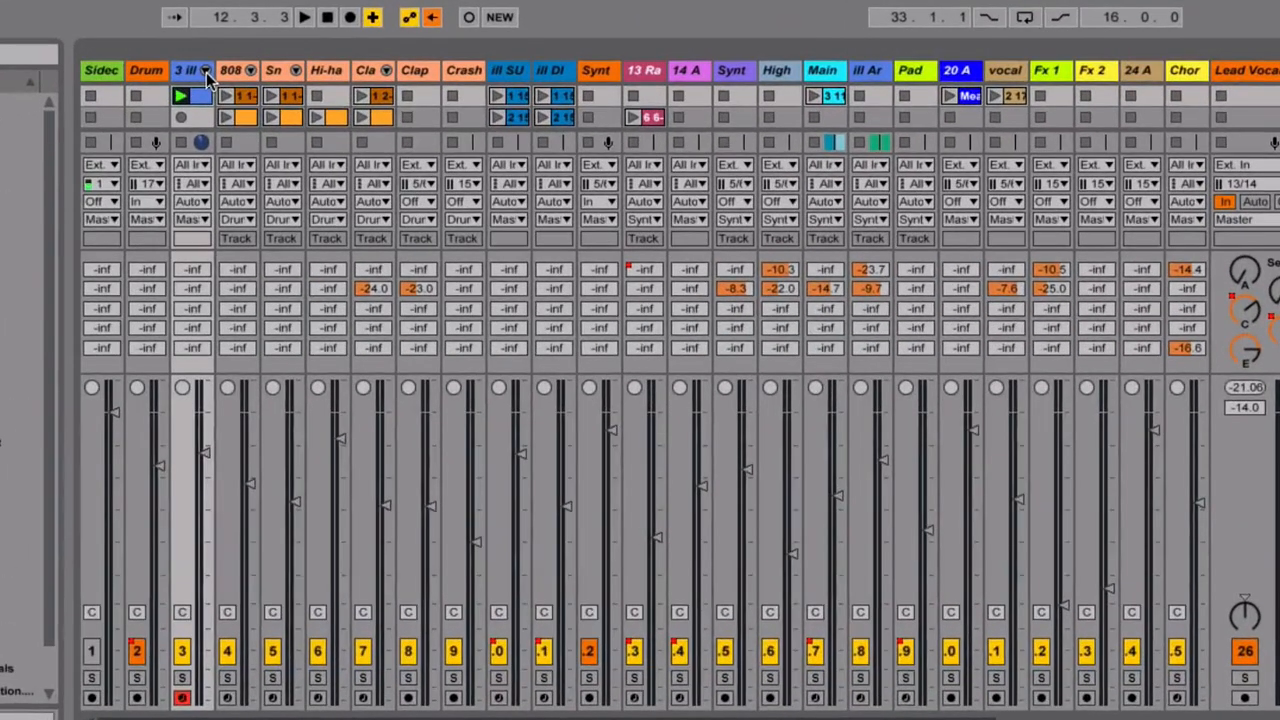
- Widen the ill Battle Axe1 track in the mixer and unfold its drum rack chains
click(187, 71)
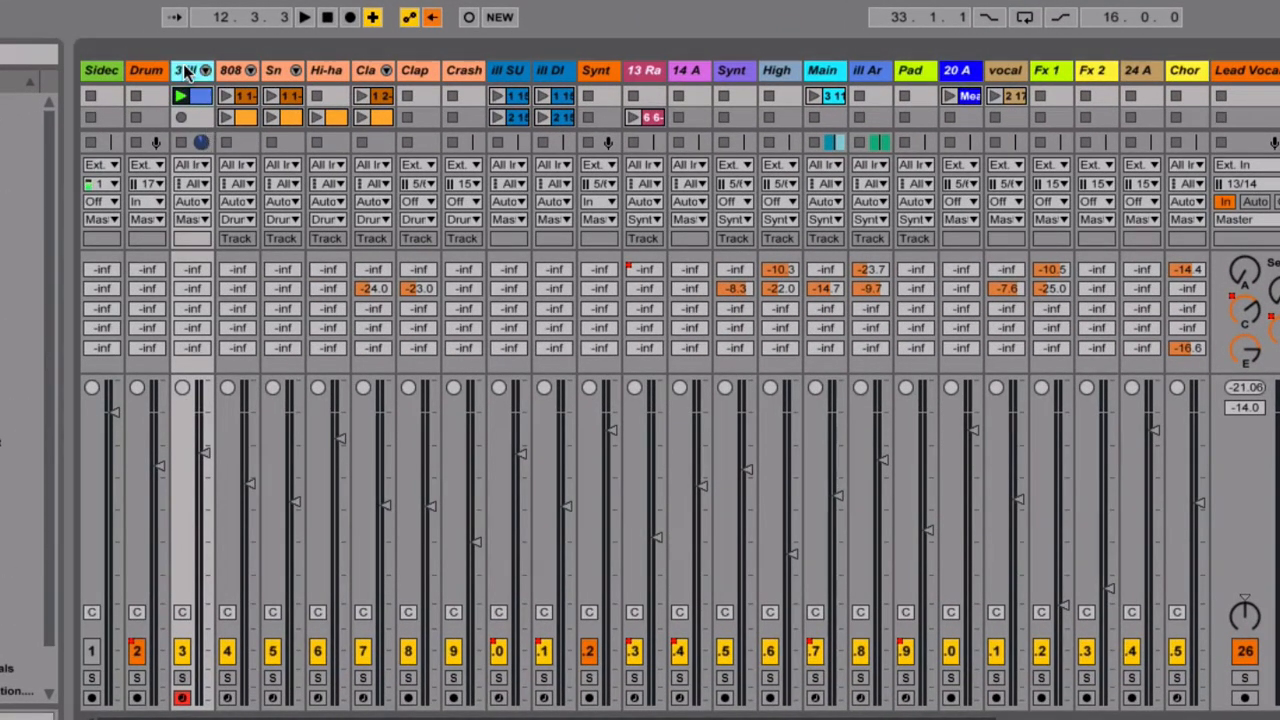
drag(214, 71, 238, 71)
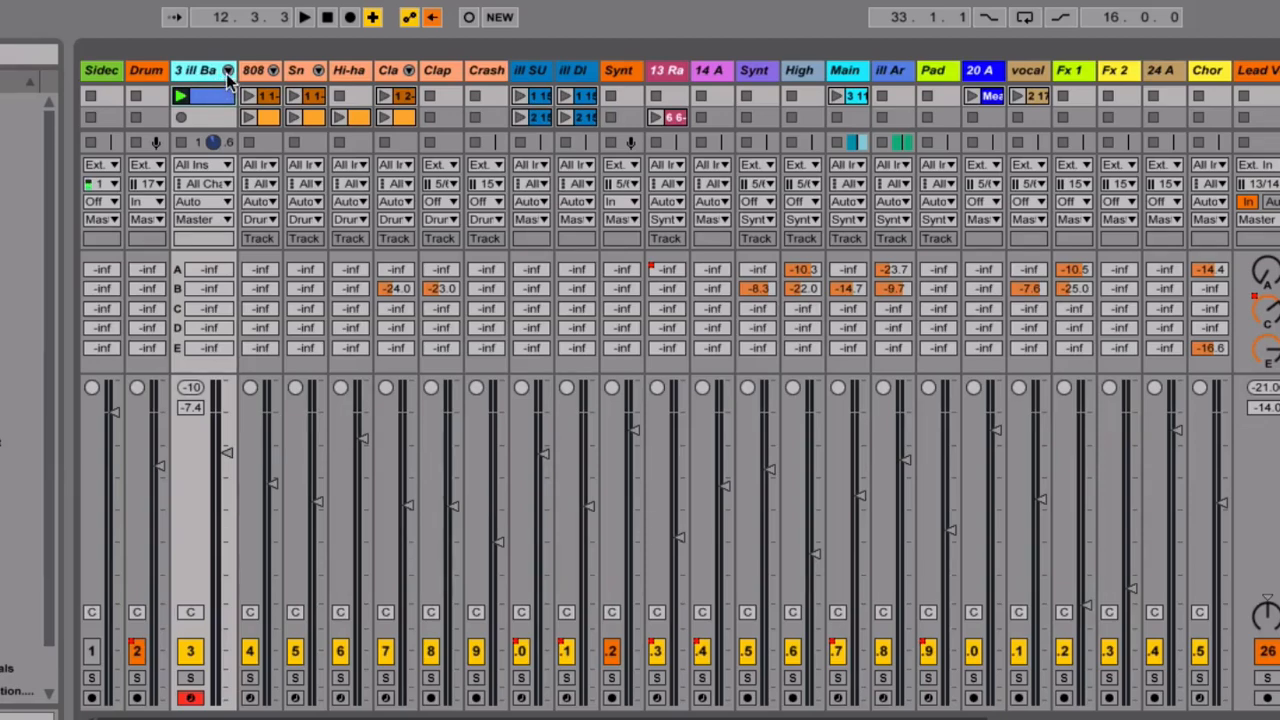
click(228, 72)
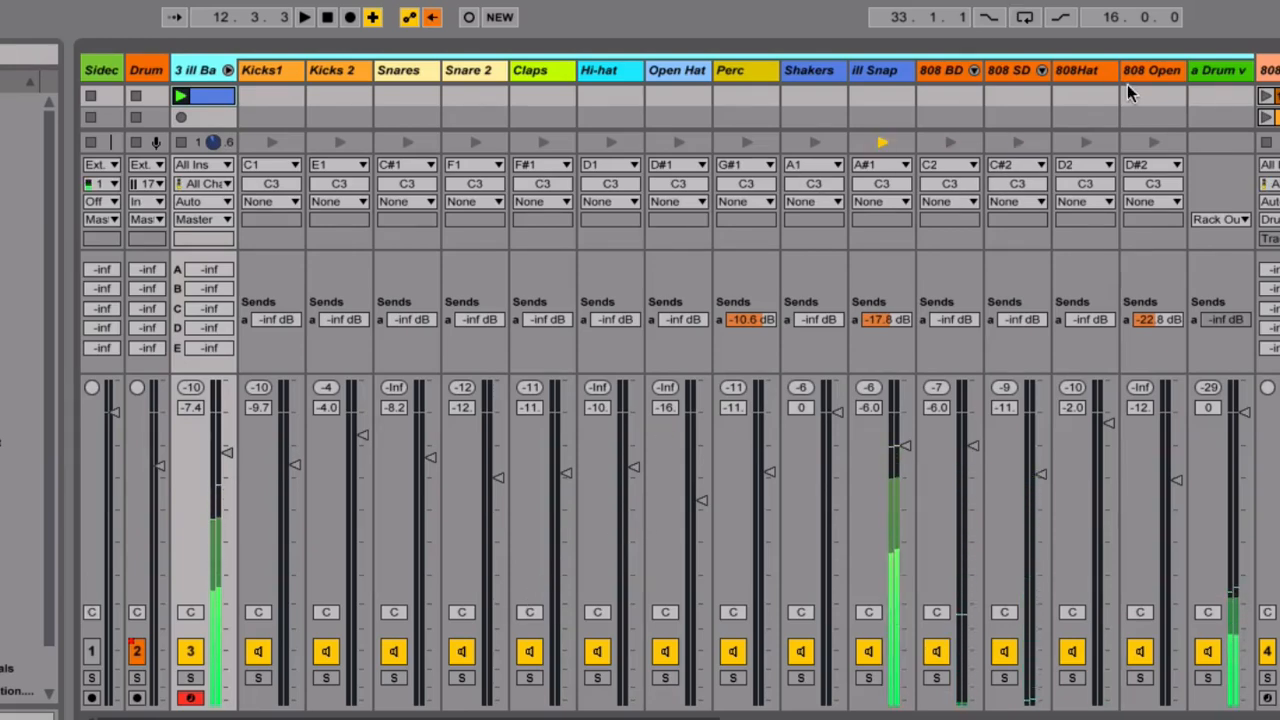
- Extract the ill Snap chain to its own track and audition the extracted clip in solo
click(871, 72)
right_click(871, 72)
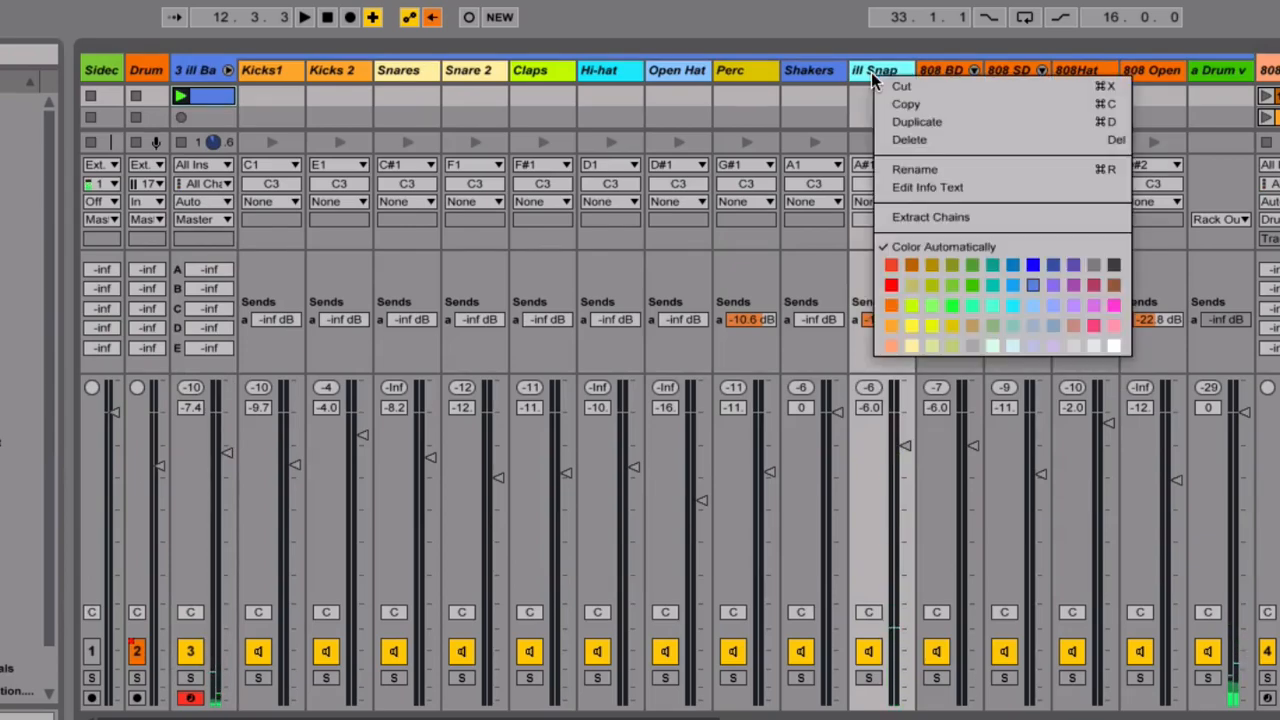
click(938, 219)
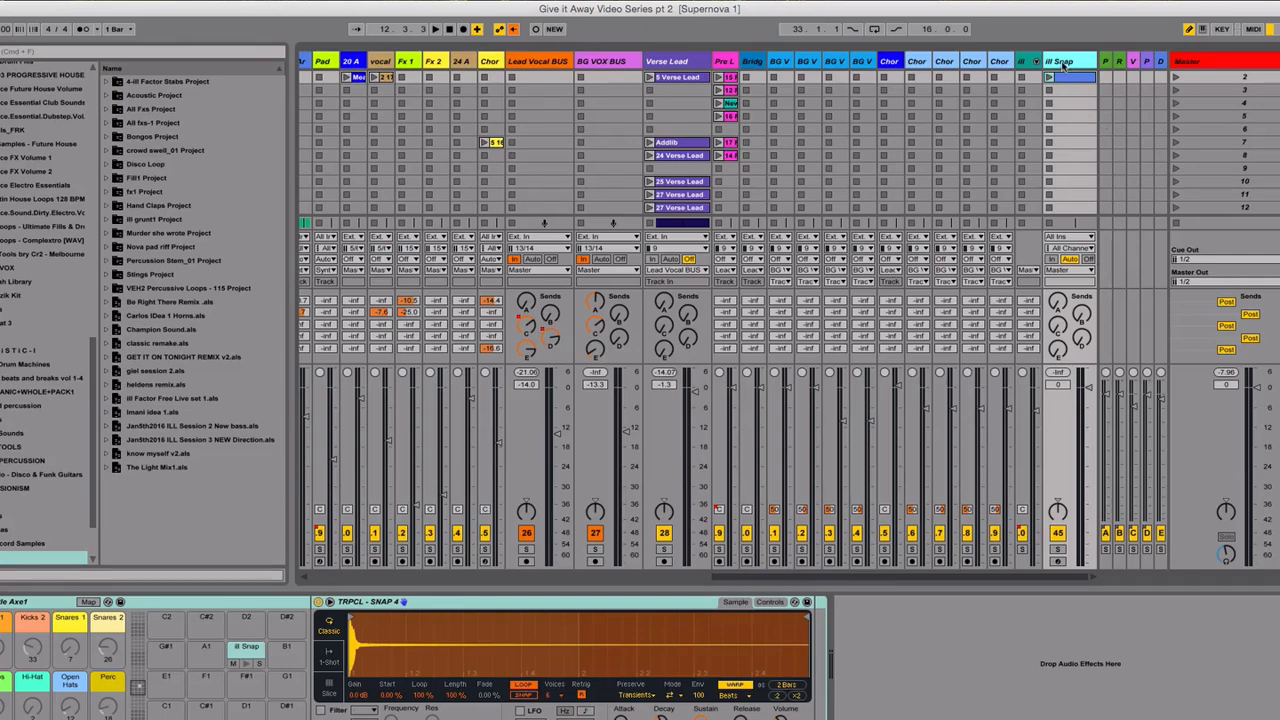
double_click(1062, 80)
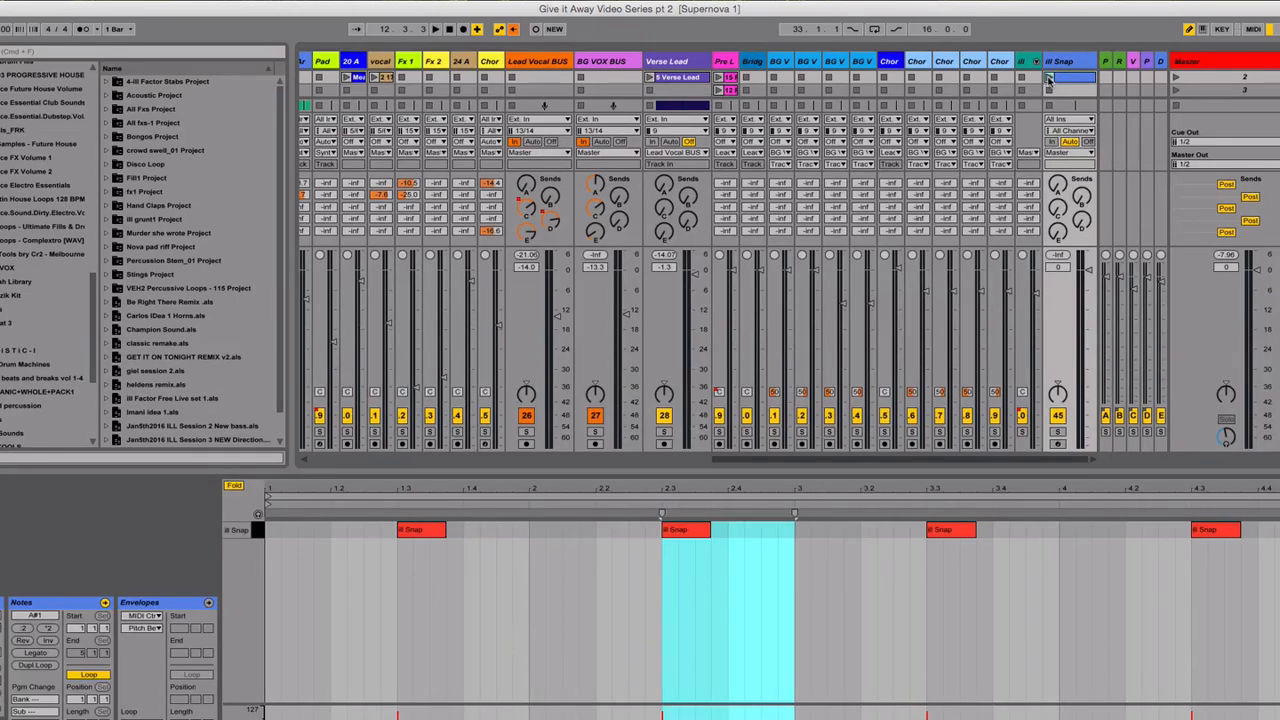
click(1048, 78)
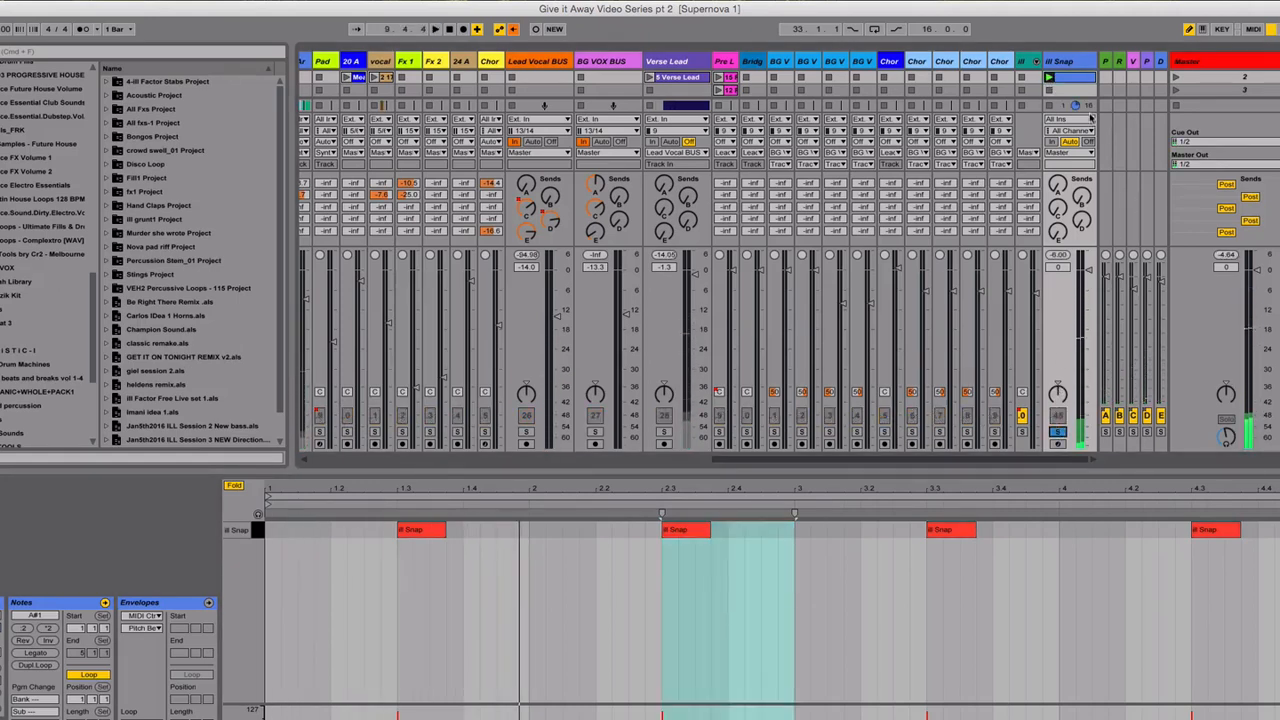
- Delete the extracted ill Snap track, fold the ill Battle Axe1 chains, and select the ill Battle Axe1 track
click(1075, 62)
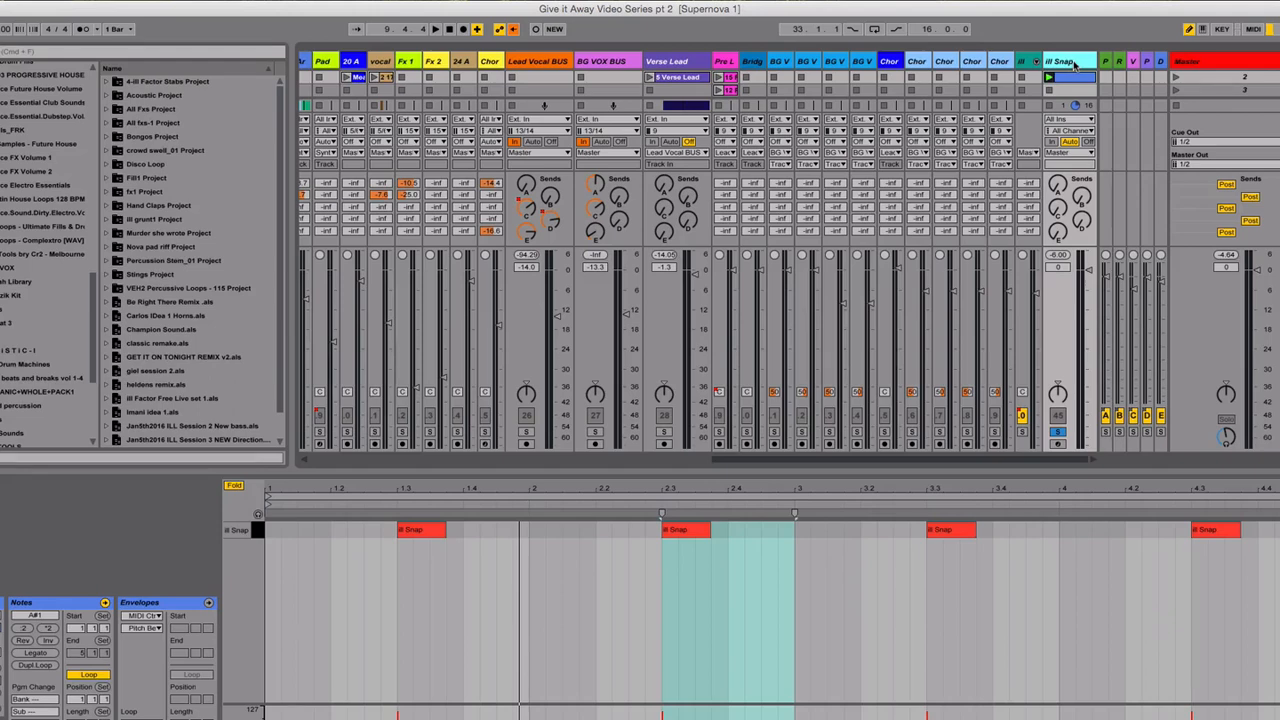
key(Delete)
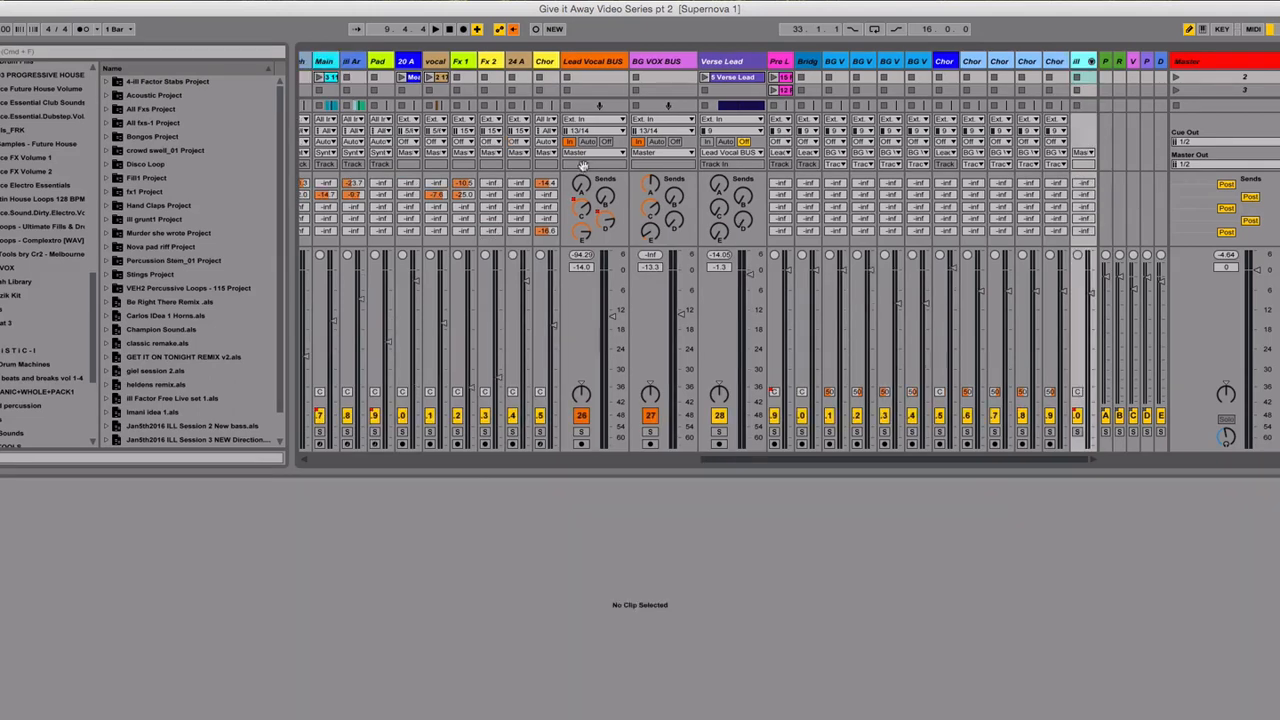
drag(581, 183, 1064, 189)
drag(665, 212, 942, 215)
drag(491, 232, 703, 215)
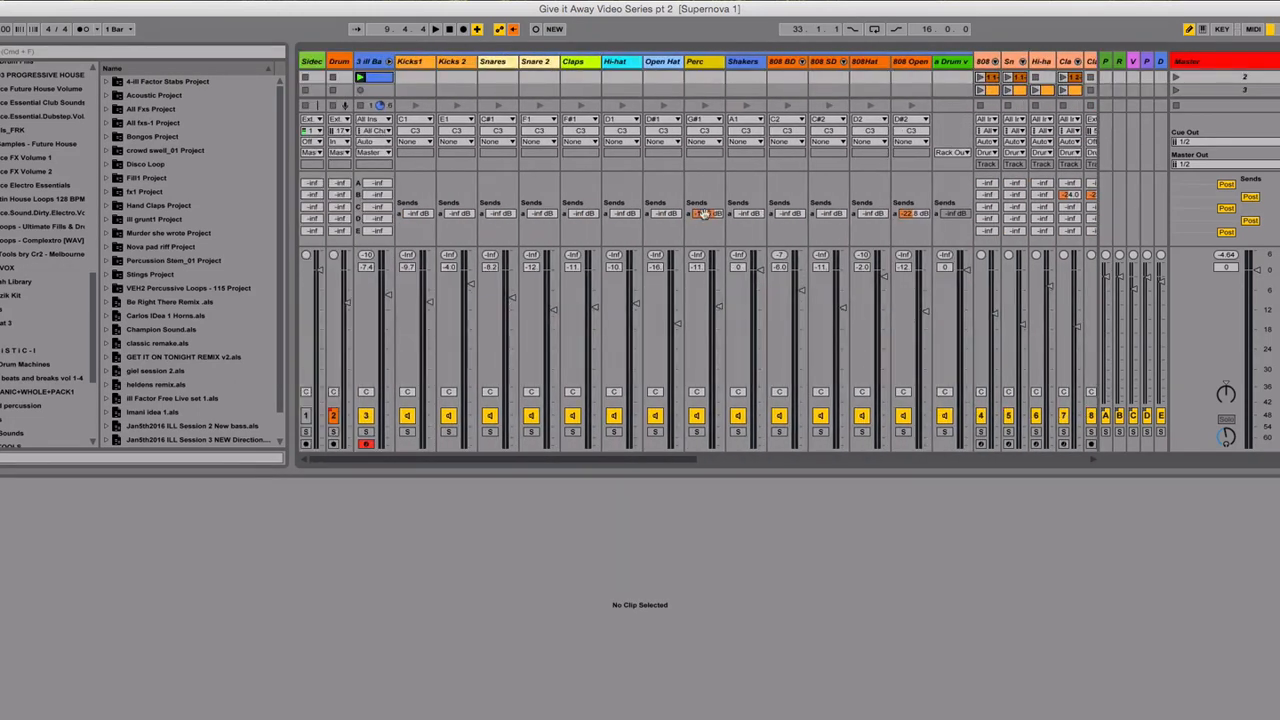
click(388, 62)
click(374, 62)
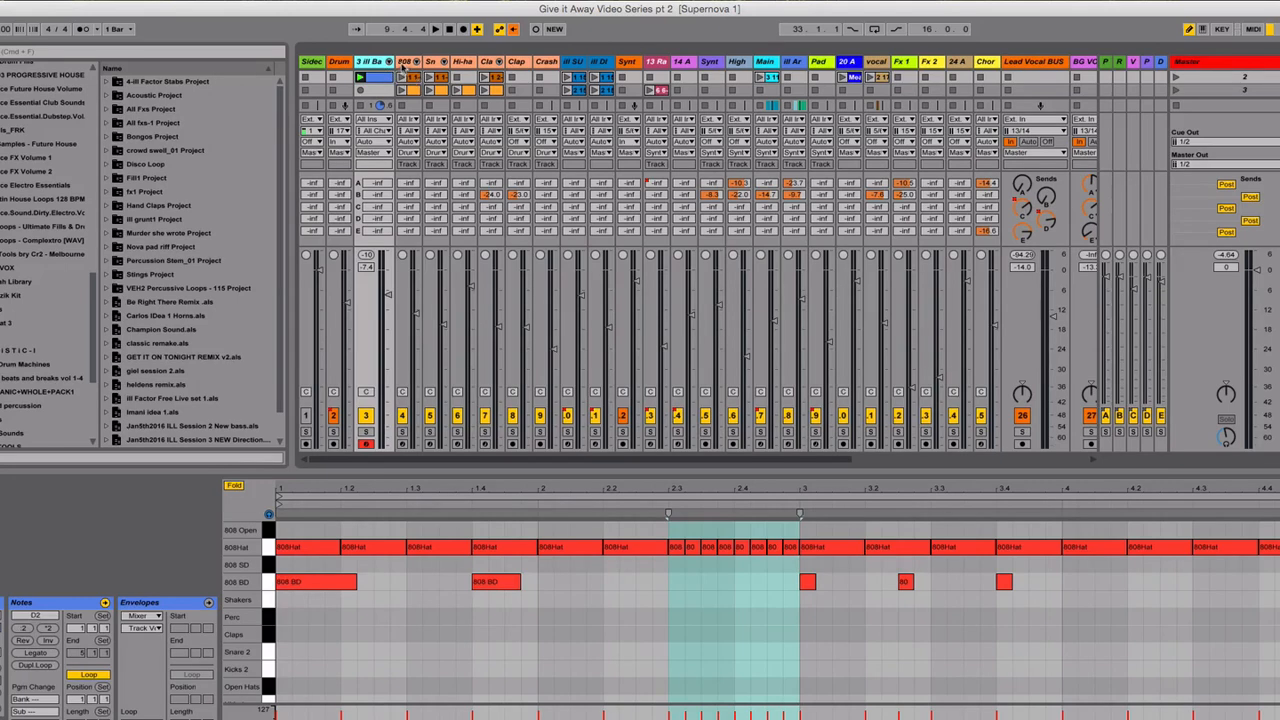
- Delete the ill Battle Axe1 track and widen the Drum BUS track in the mixer
click(406, 63)
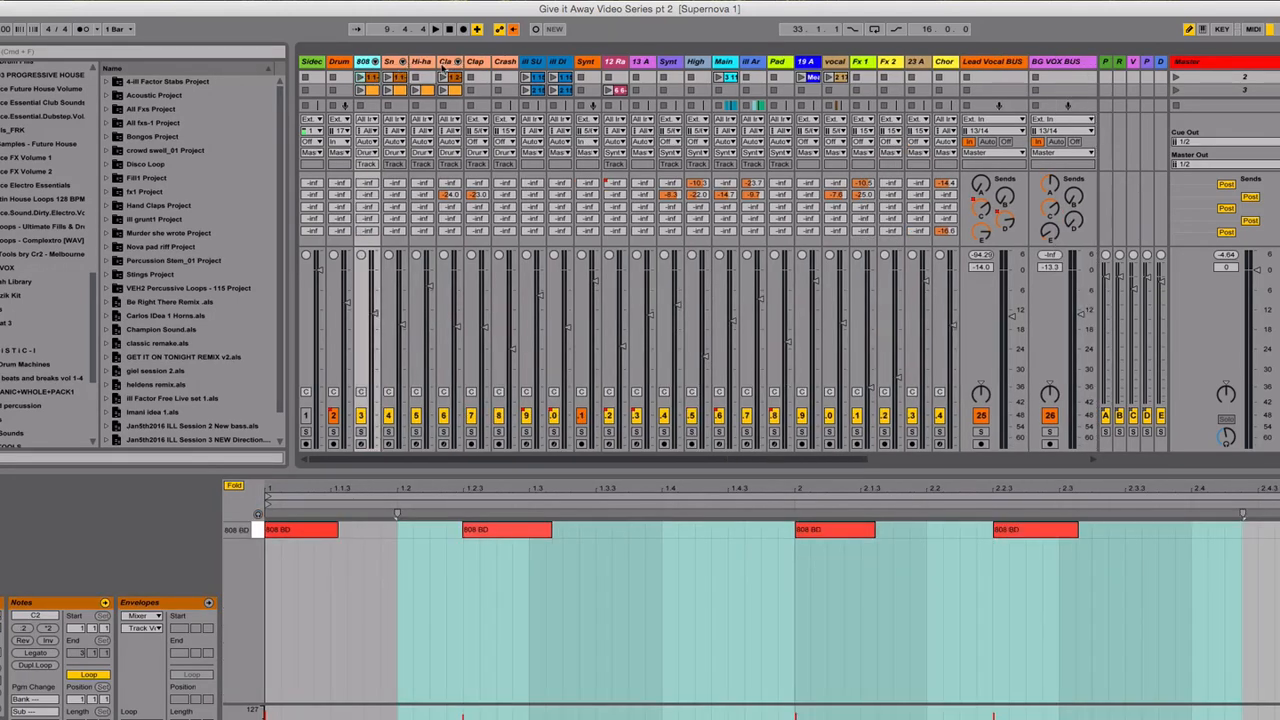
click(504, 63)
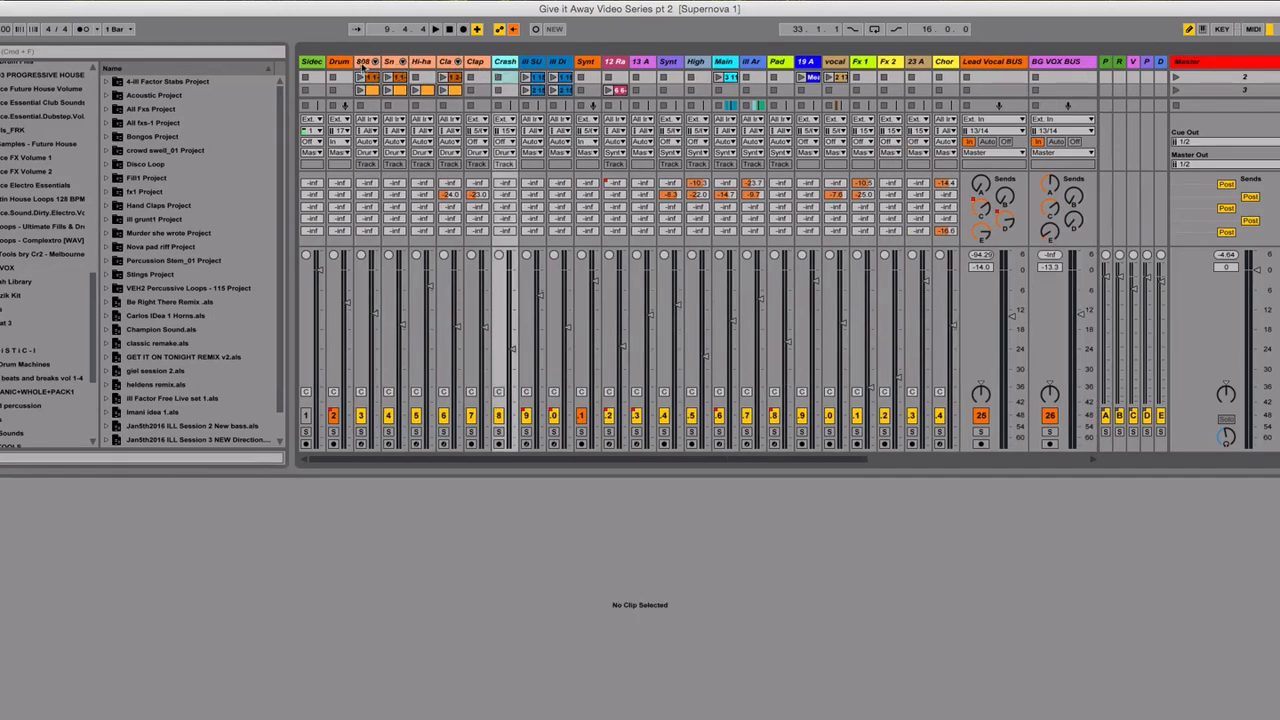
click(363, 62)
drag(353, 62, 381, 62)
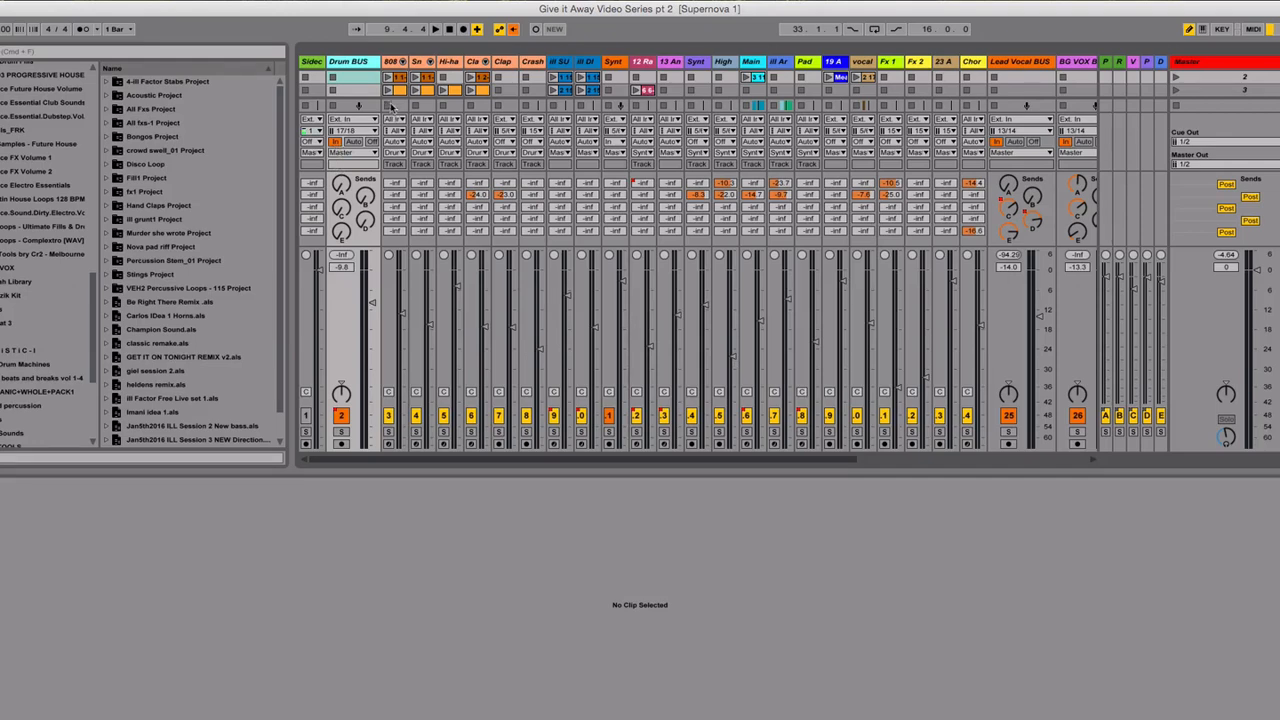
- Display the Drum BUS effect devices and select the drum tracks from 808 Kick through Crash
double_click(348, 62)
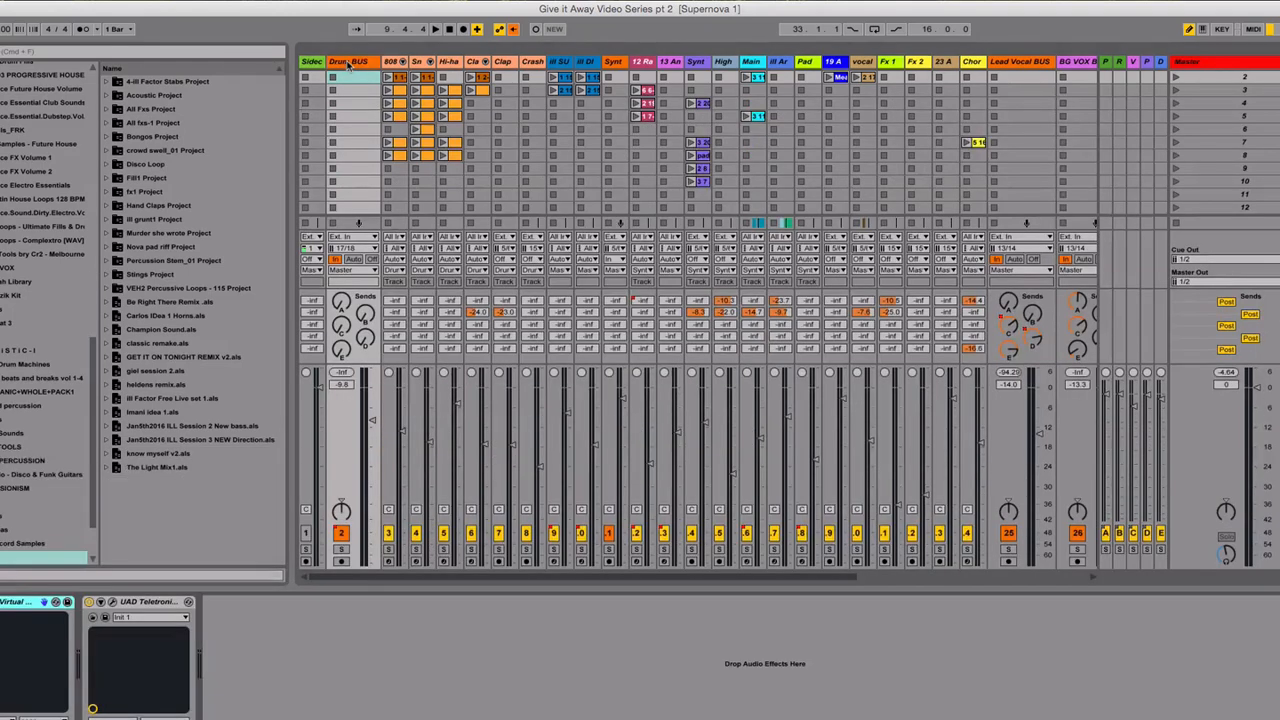
click(398, 61)
click(526, 76)
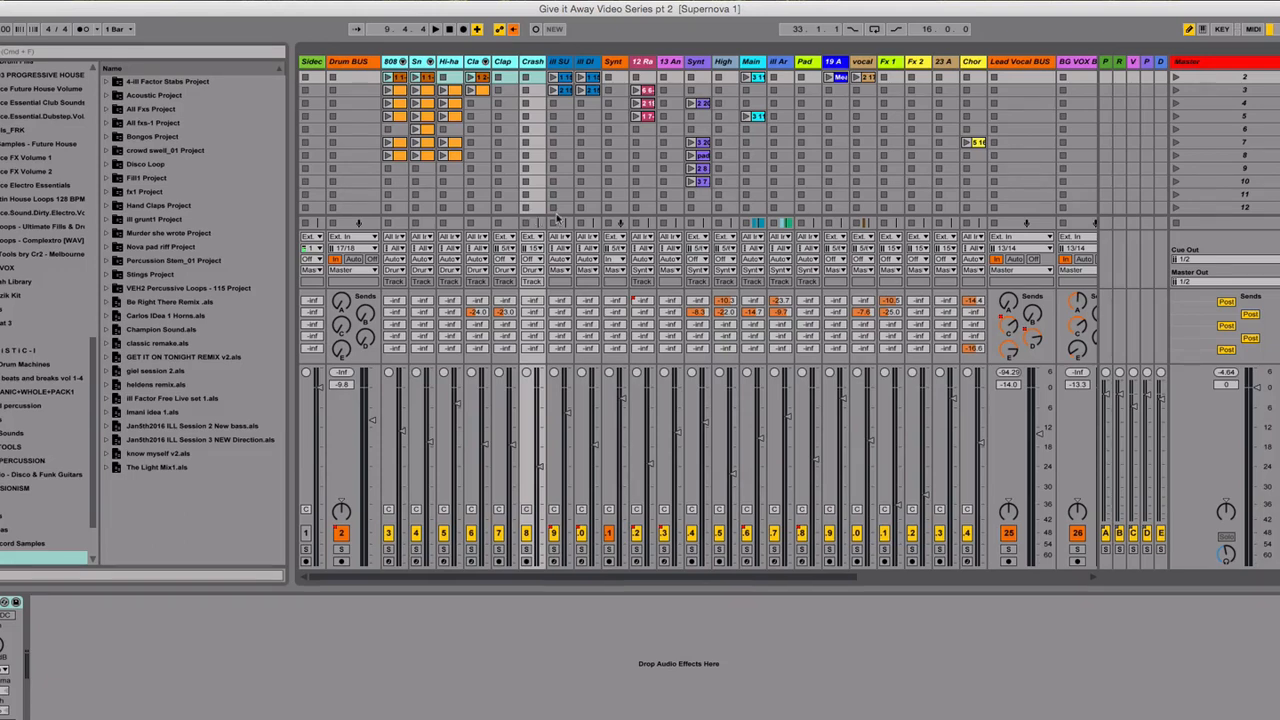
- Restore arrangement playback and play the section from bar 33 to bar 49, selected on the Synth BUS track
key(Tab)
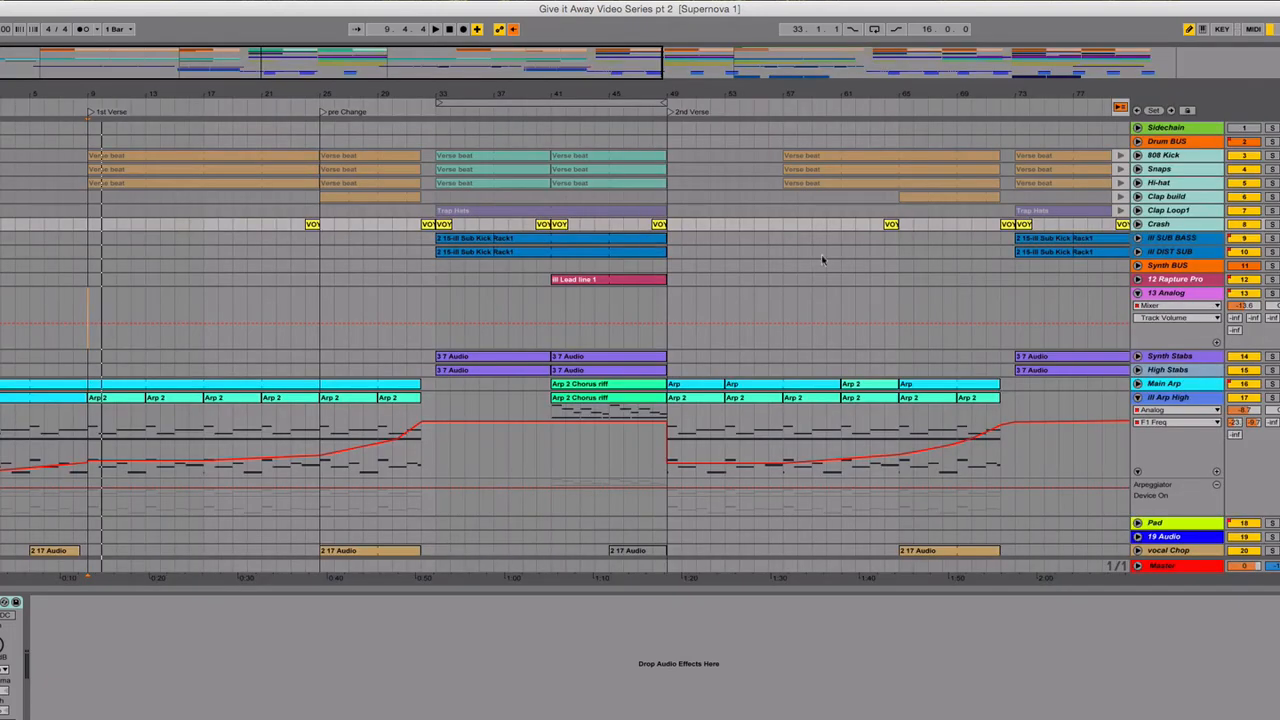
click(1120, 109)
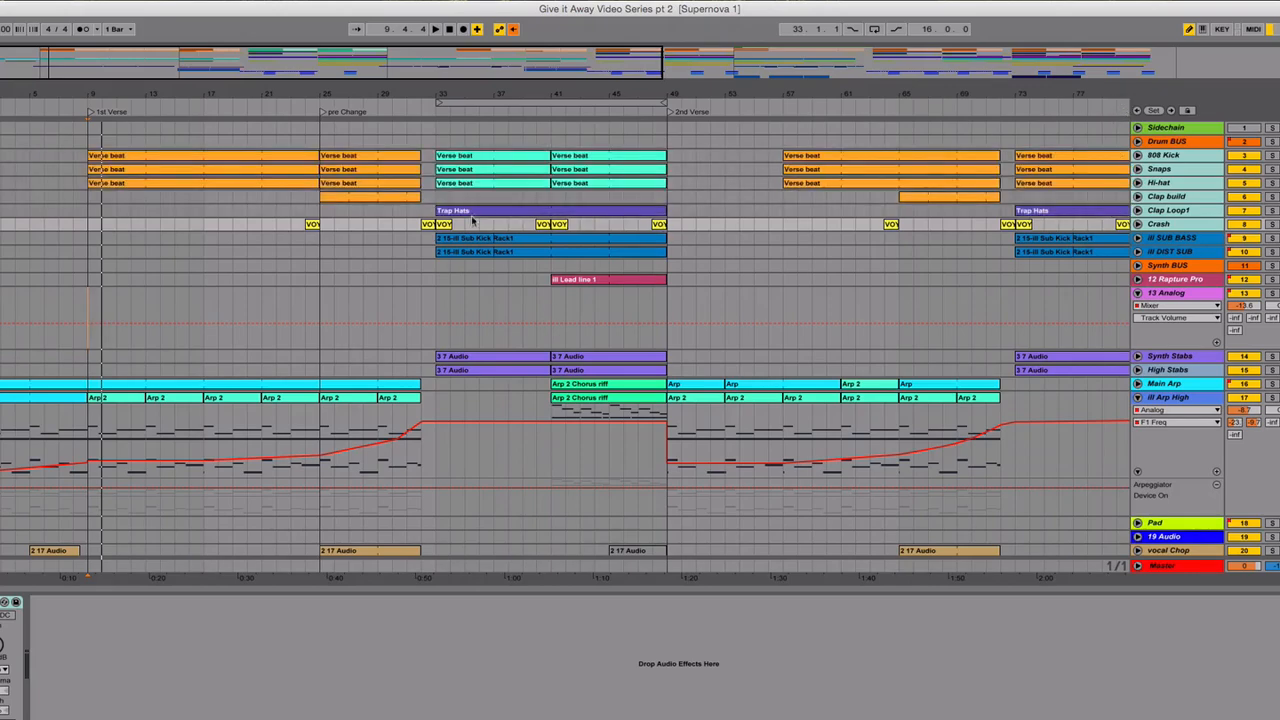
drag(438, 267, 667, 274)
key(space)
- Audition the Drum BUS in solo from the session mixer, then unsolo it and stop playback
key(Tab)
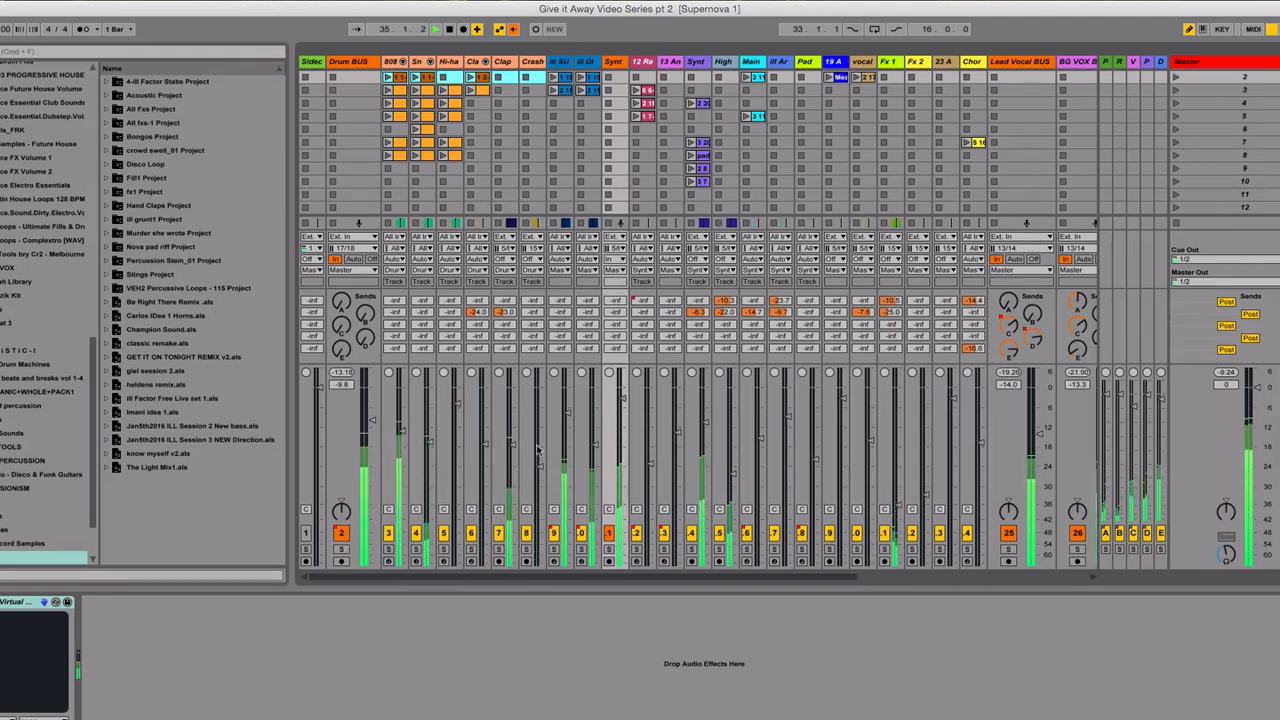
click(341, 549)
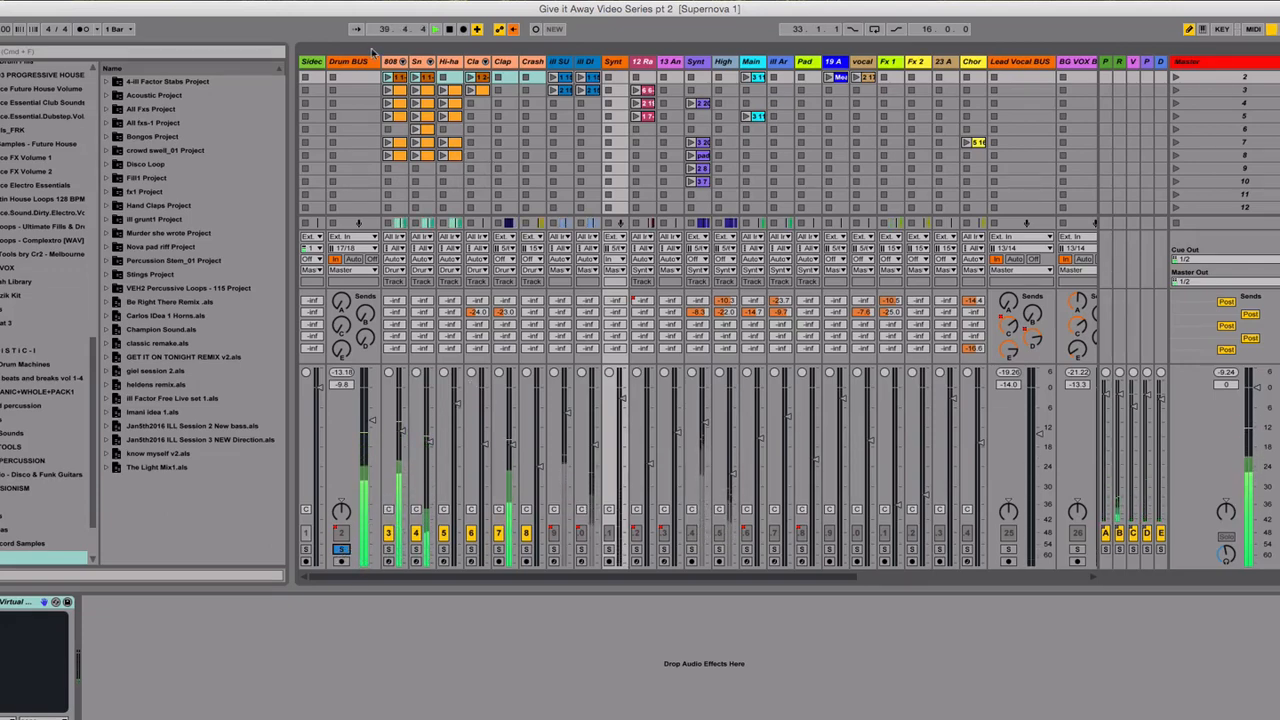
click(340, 549)
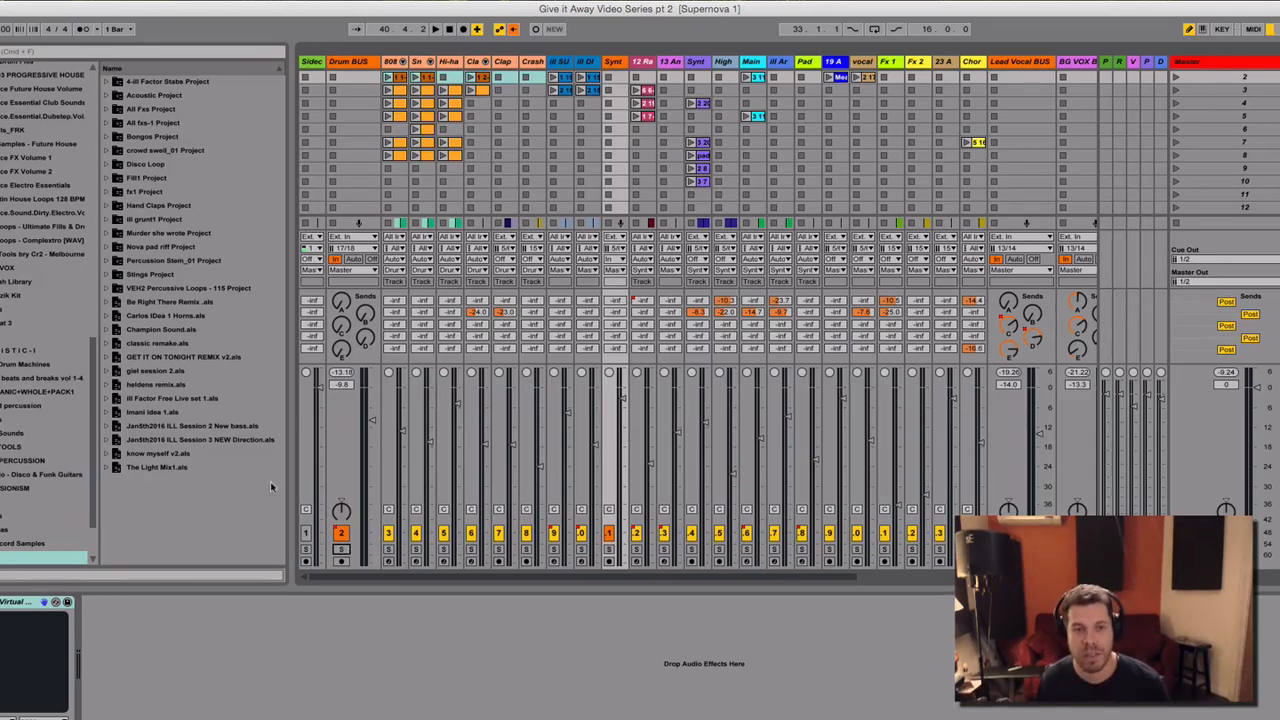
- Audition the Fx 1 and Fx 2 tracks in solo from bars 33 and 41 of the arrangement, then unsolo them
key(super+alt+b)
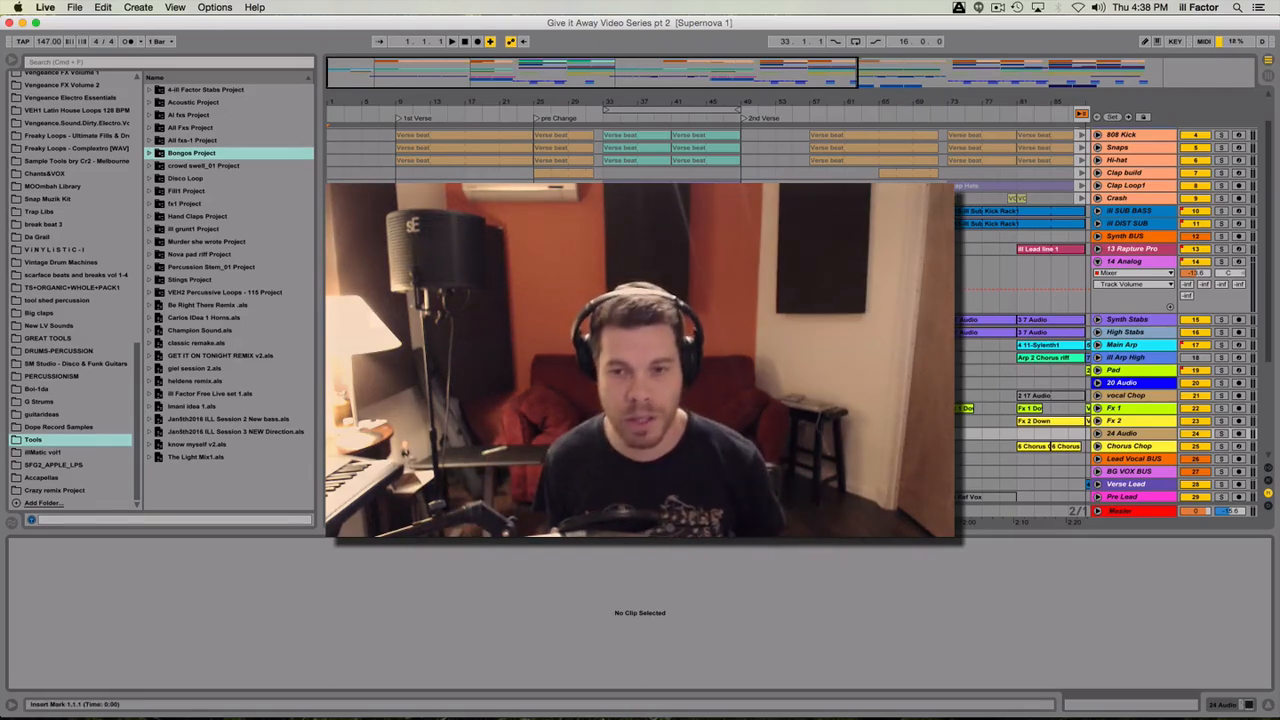
click(917, 446)
scroll(850, 443, down, 3)
scroll(850, 443, right, 5)
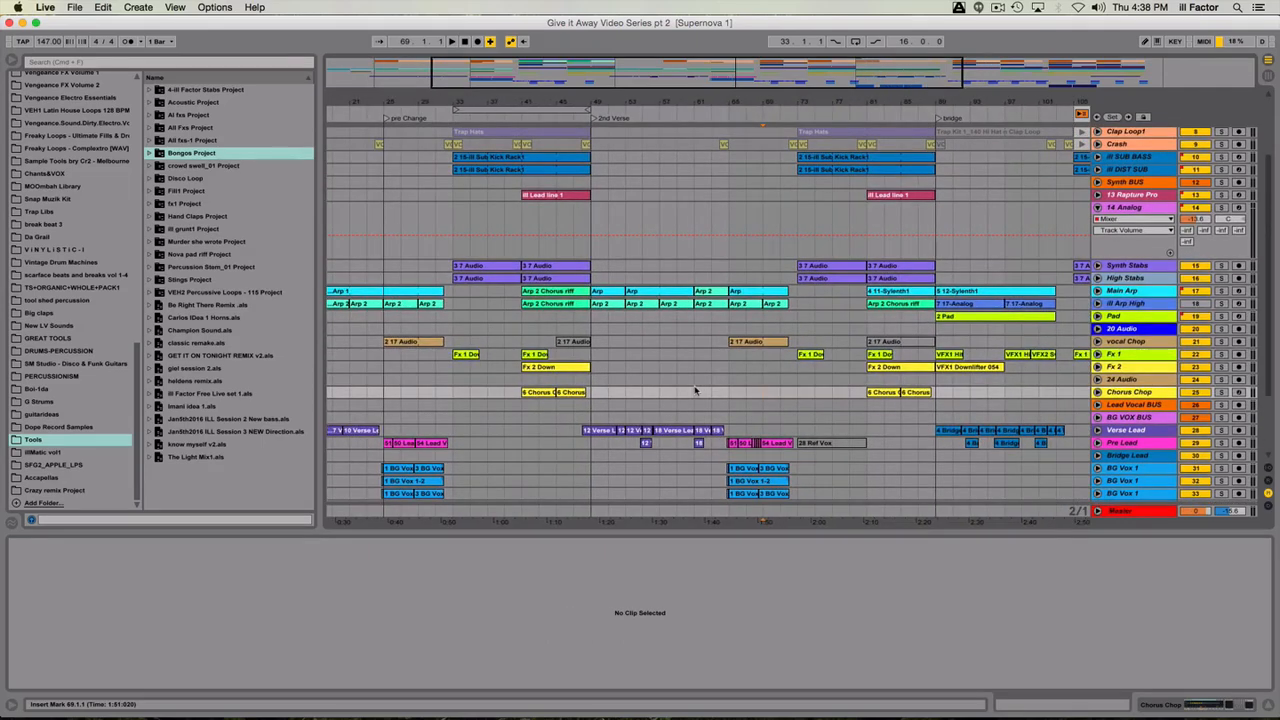
click(458, 369)
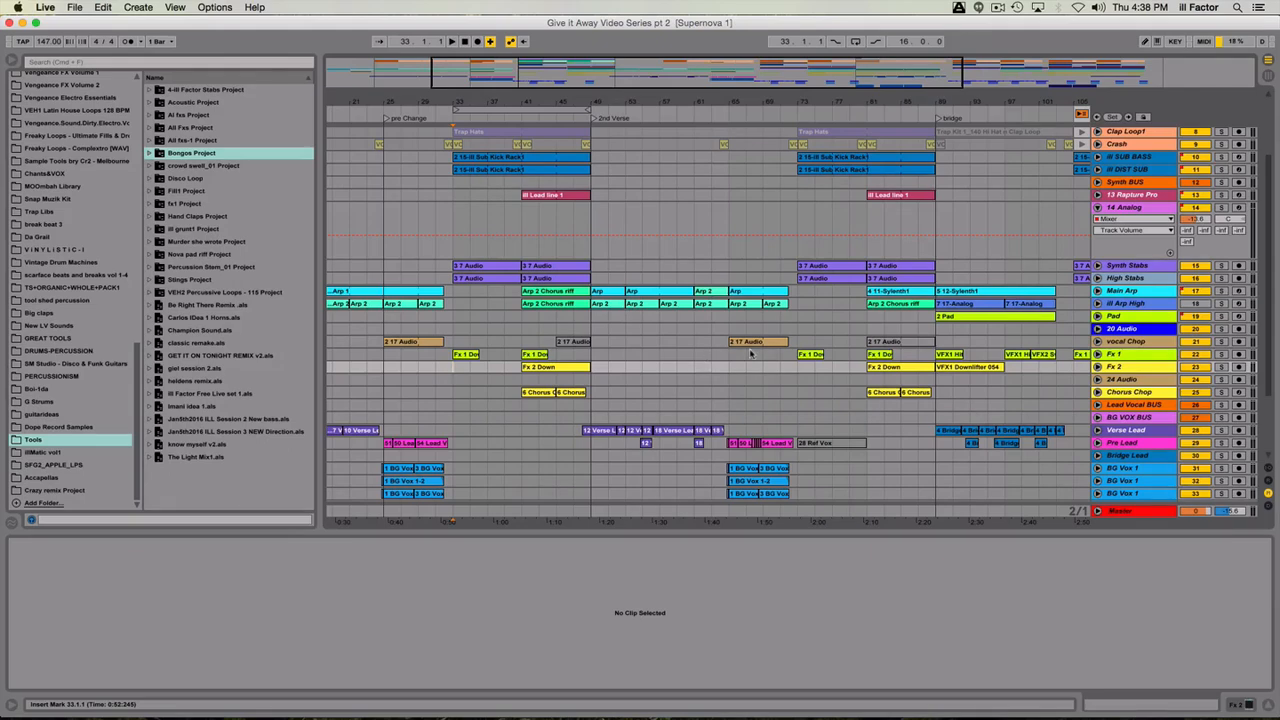
key(space)
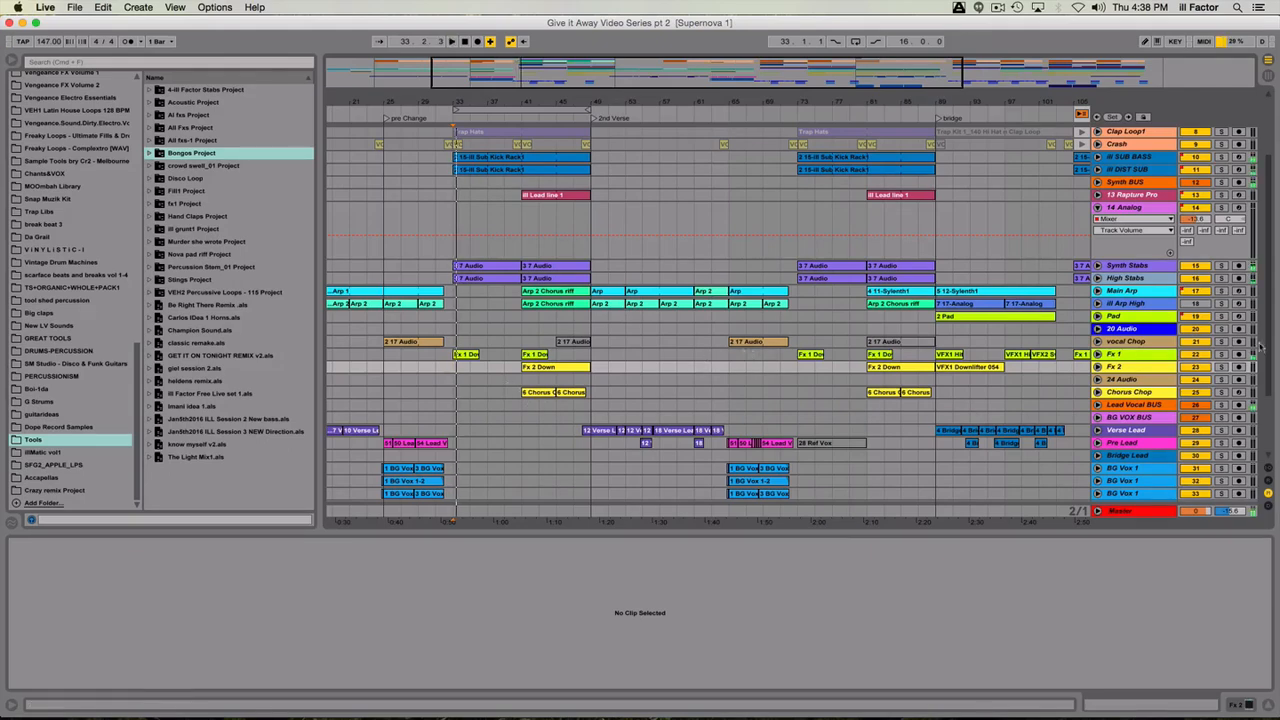
click(1221, 354)
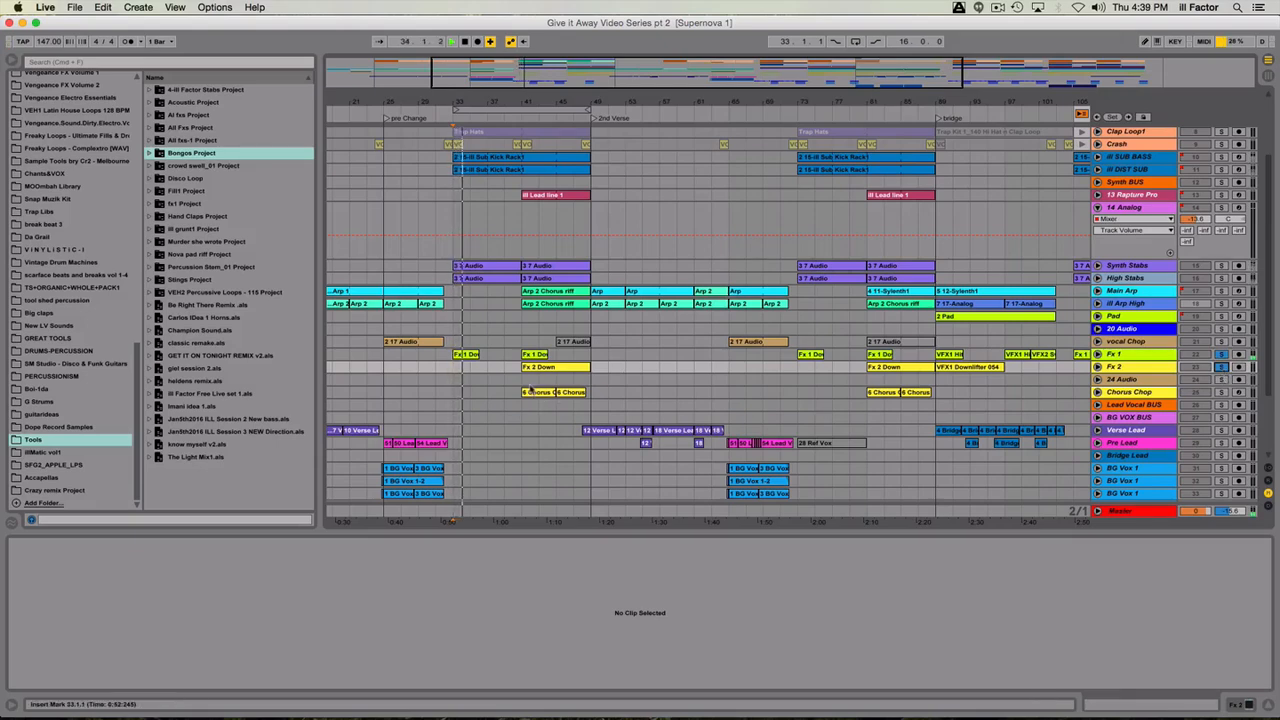
click(529, 383)
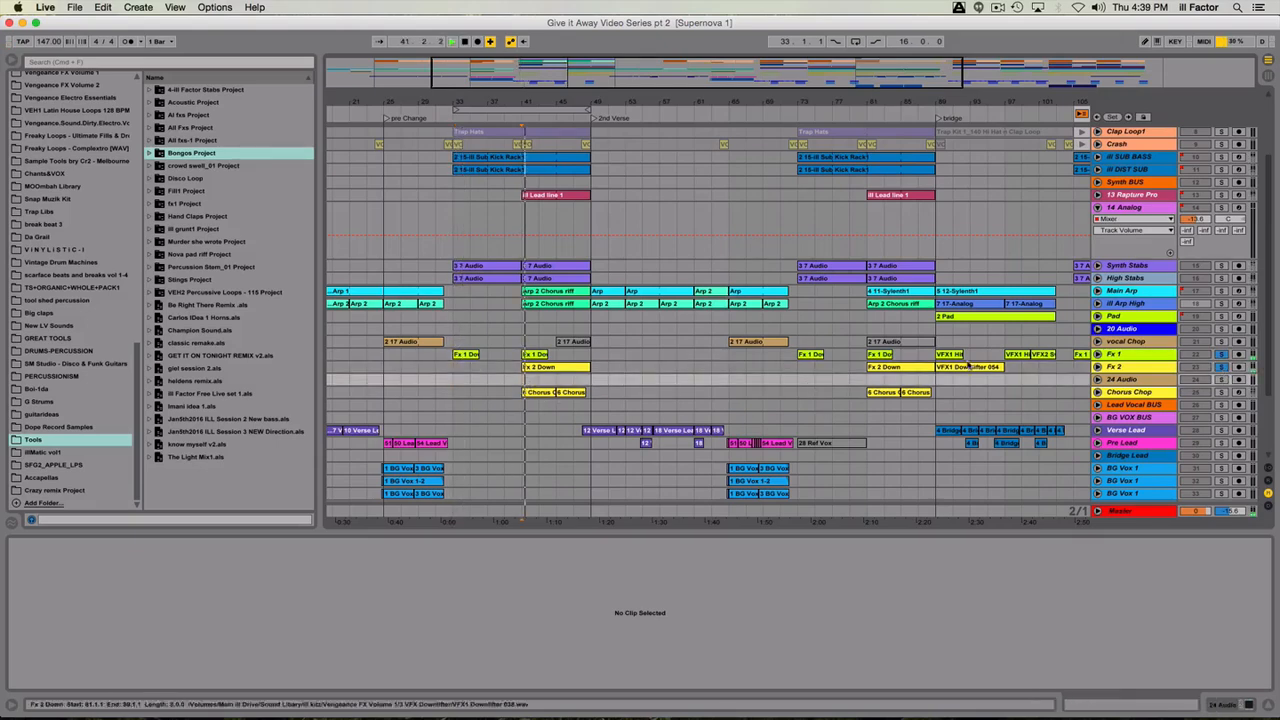
click(1222, 354)
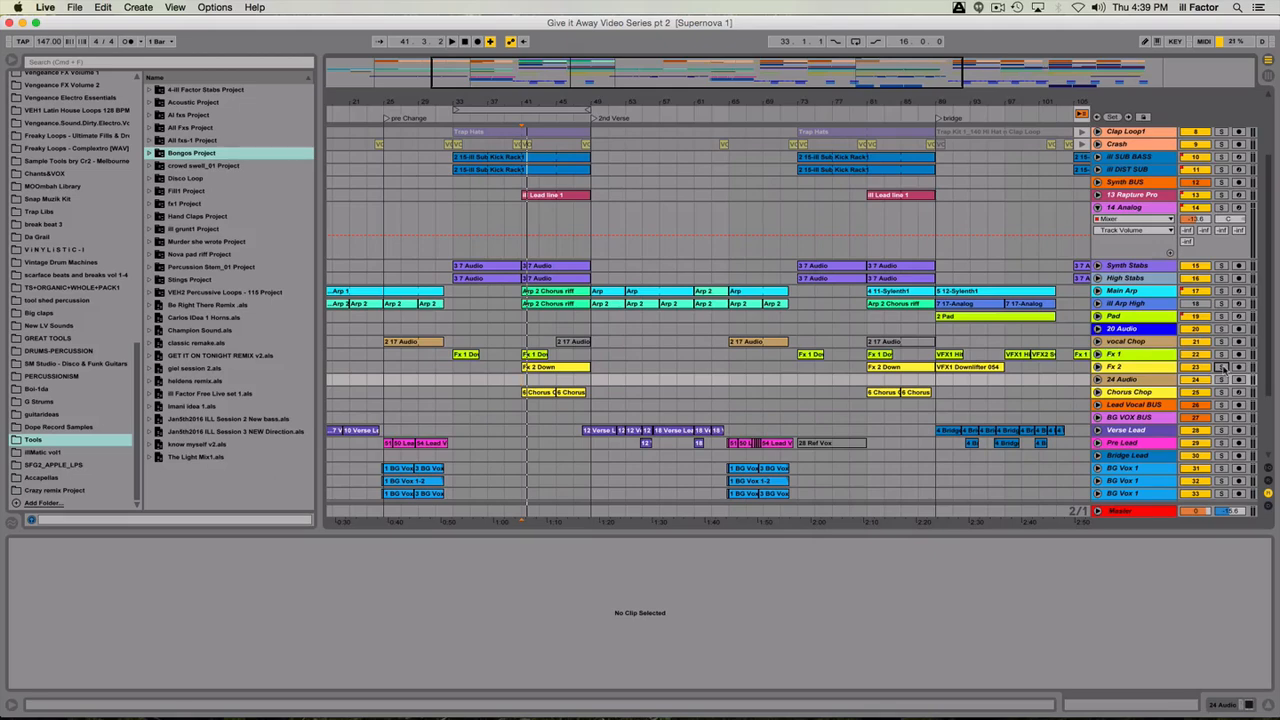
- Group the Fx 1, Fx 2 and 24 Audio tracks and rename the group All FX 3
click(1130, 356)
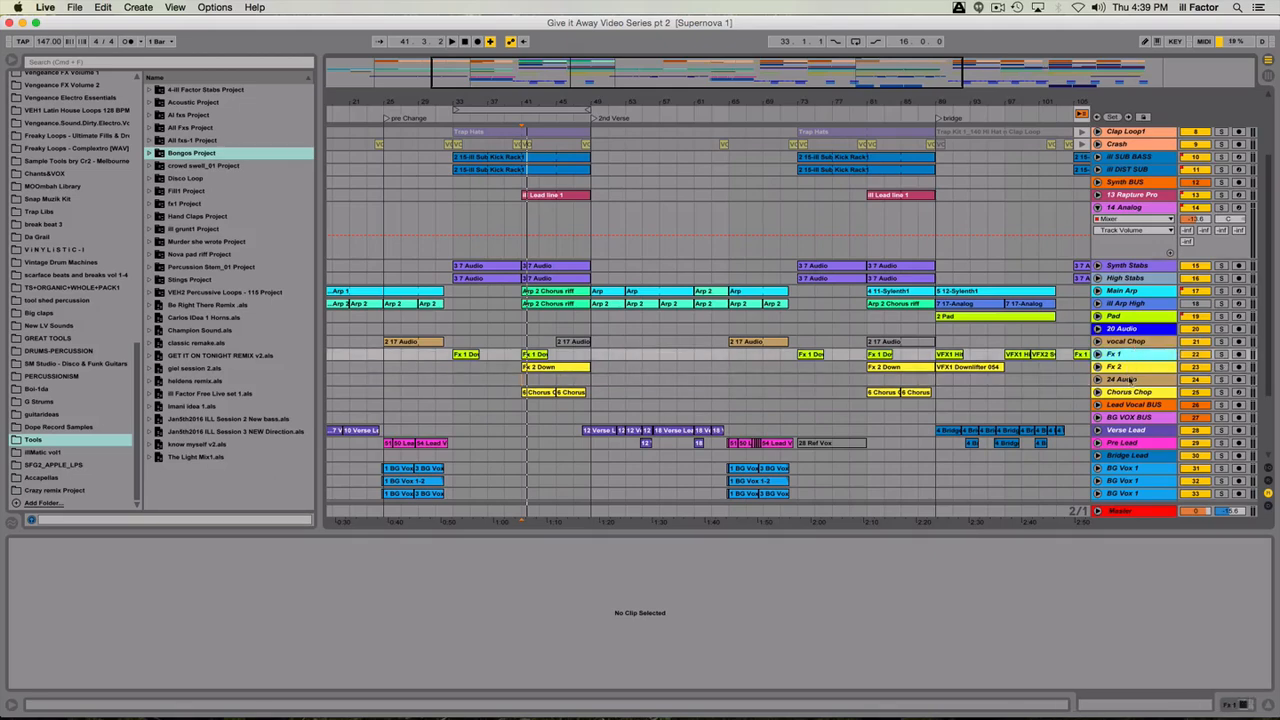
click(1130, 381)
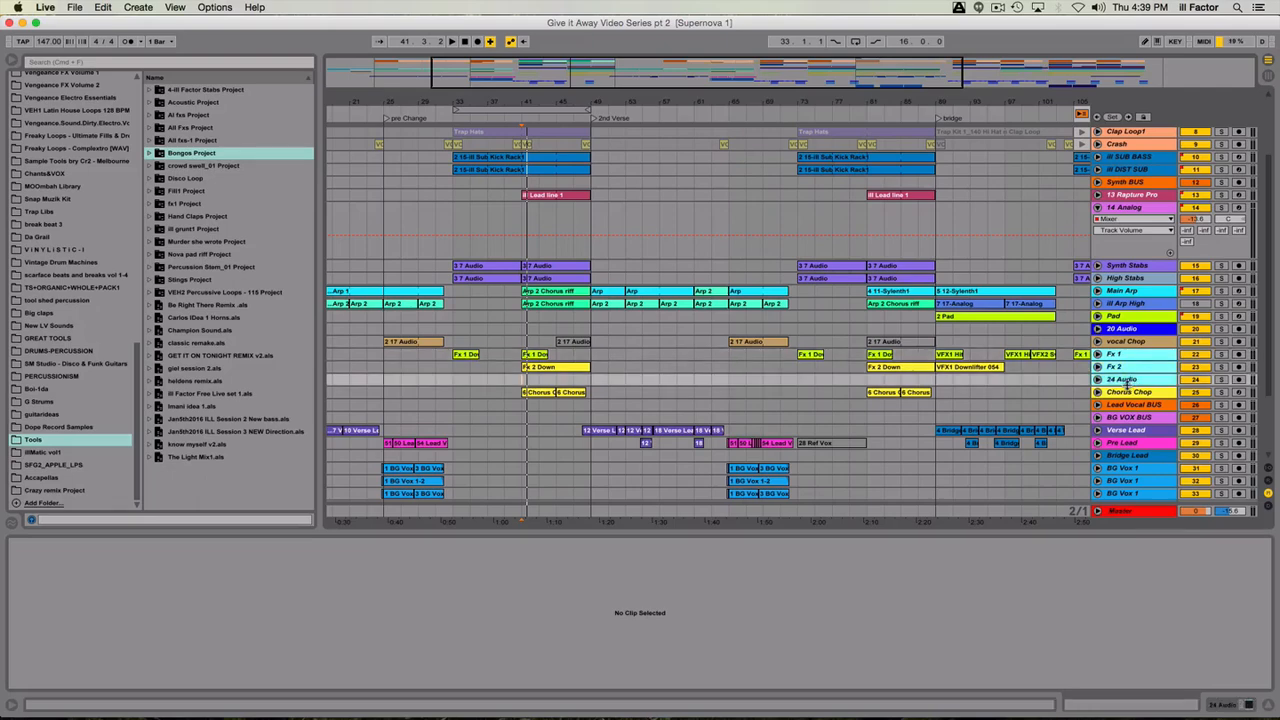
key(super+r)
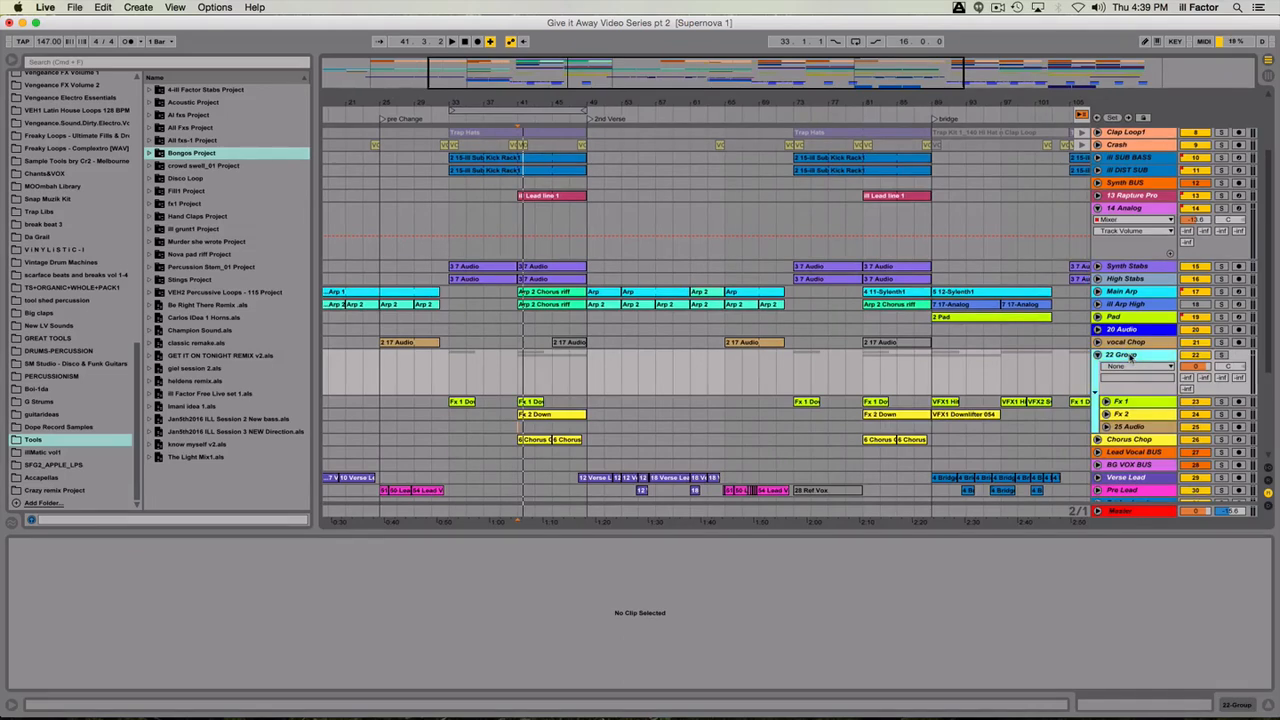
key(super+r)
text(All FX)
key(Return)
- Fold and unfold the All FX 3 group, then save it to the browser's Tools folder under the same name
click(1097, 355)
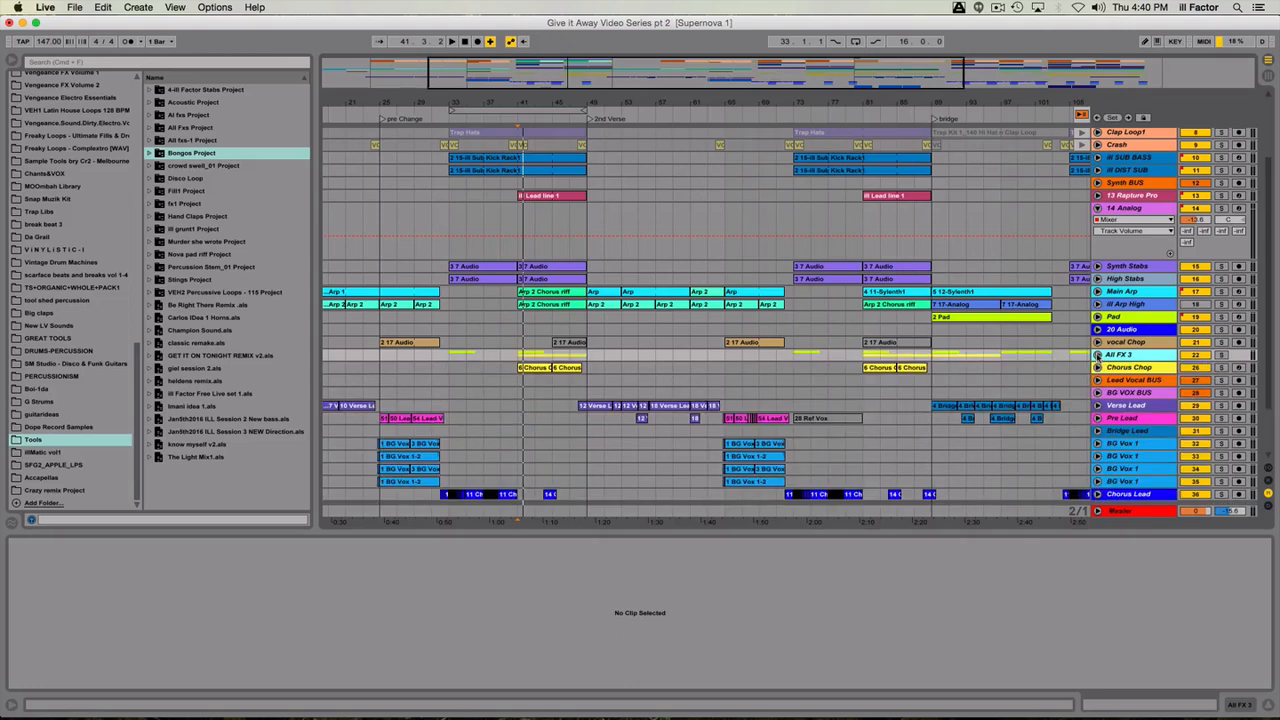
click(1097, 355)
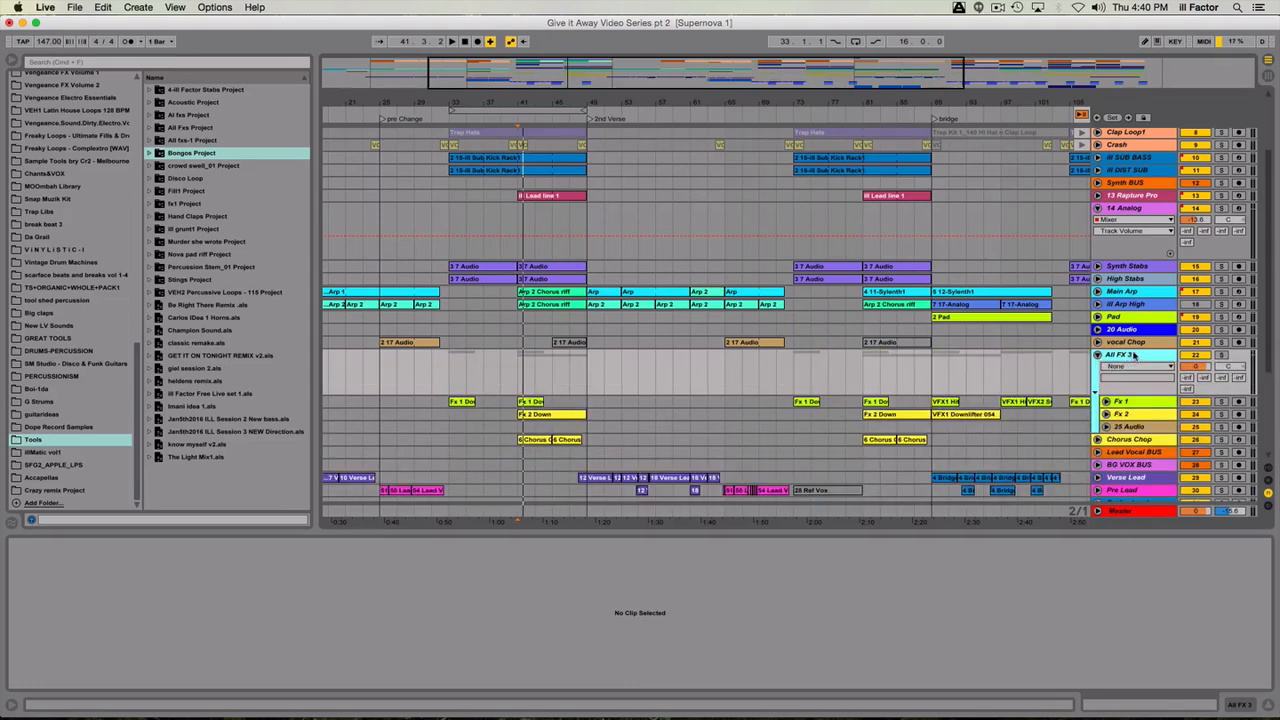
drag(1134, 356, 243, 489)
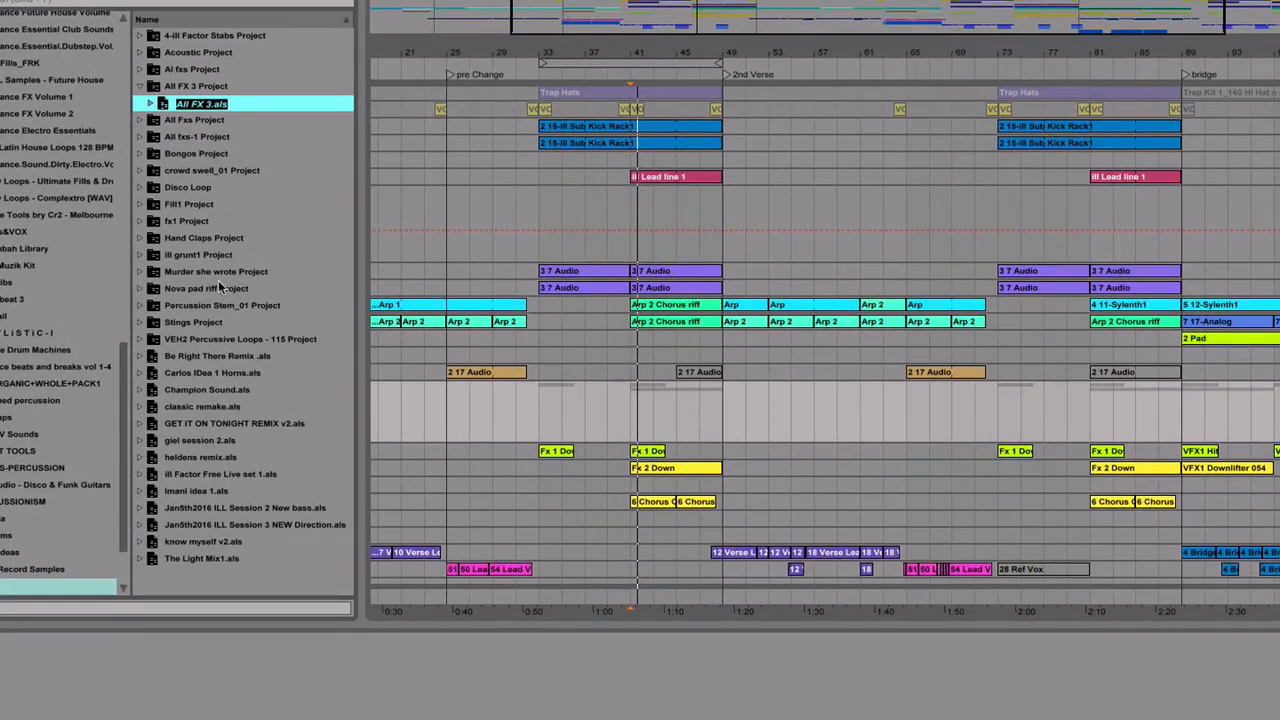
key(Return)
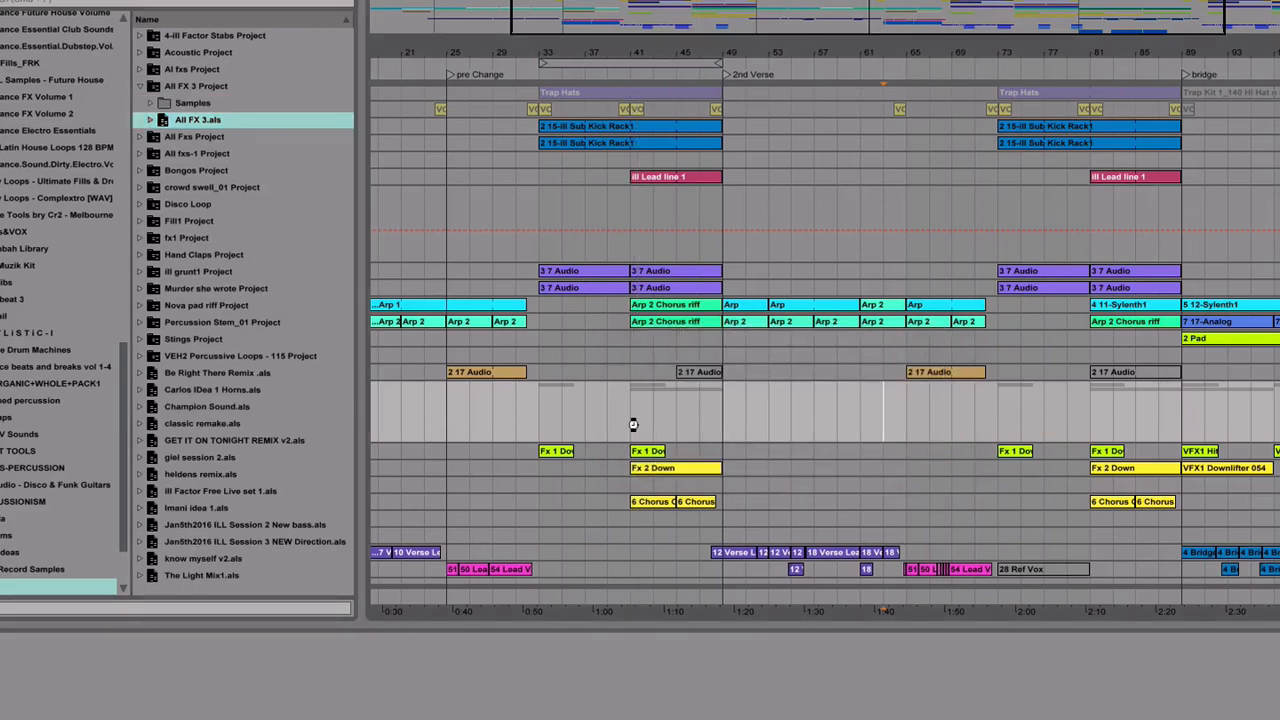
- Create a new Live set and import All FX 3.als from the Tools folder into its arrangement
key(super+n)
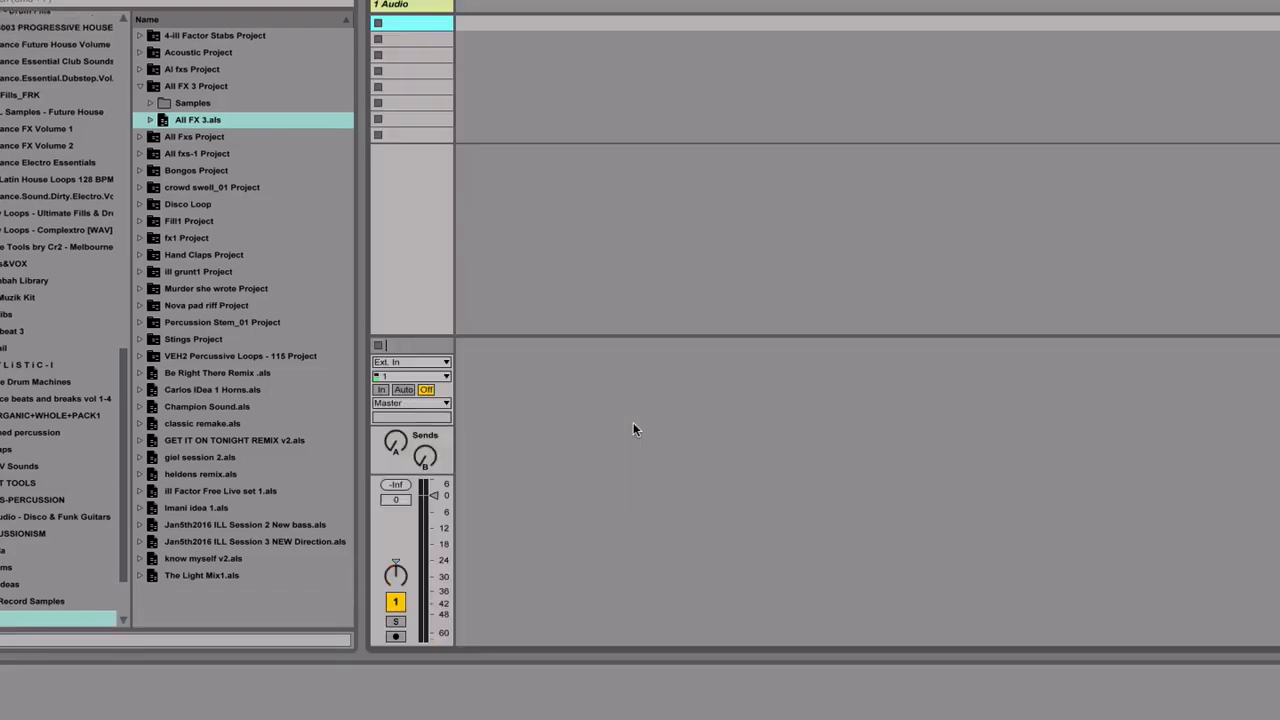
key(Tab)
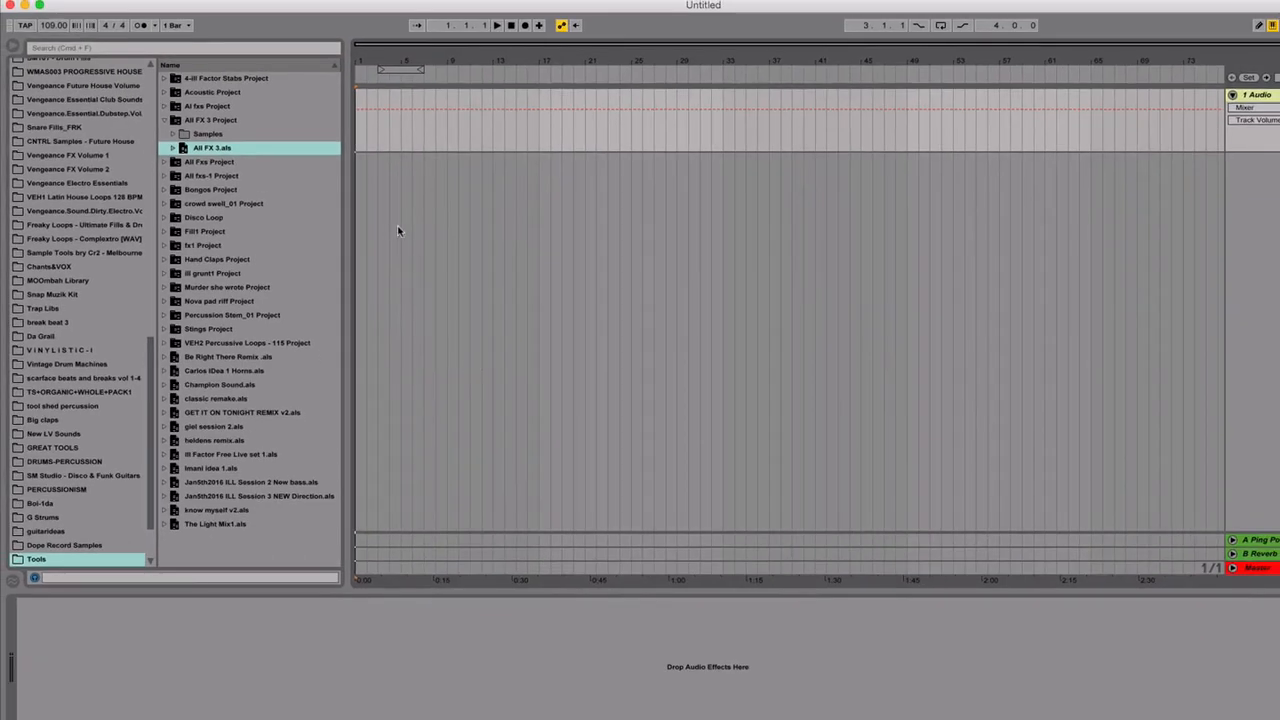
click(185, 149)
drag(185, 149, 711, 277)
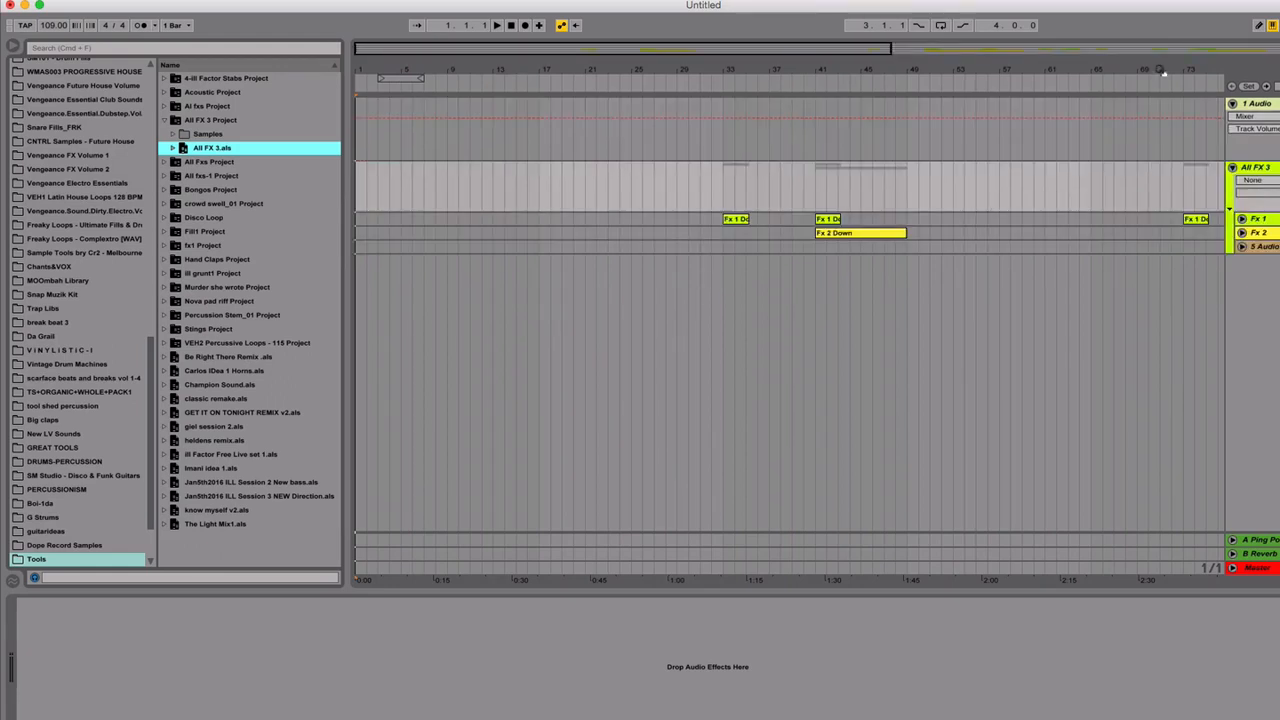
drag(1161, 71, 1161, 40)
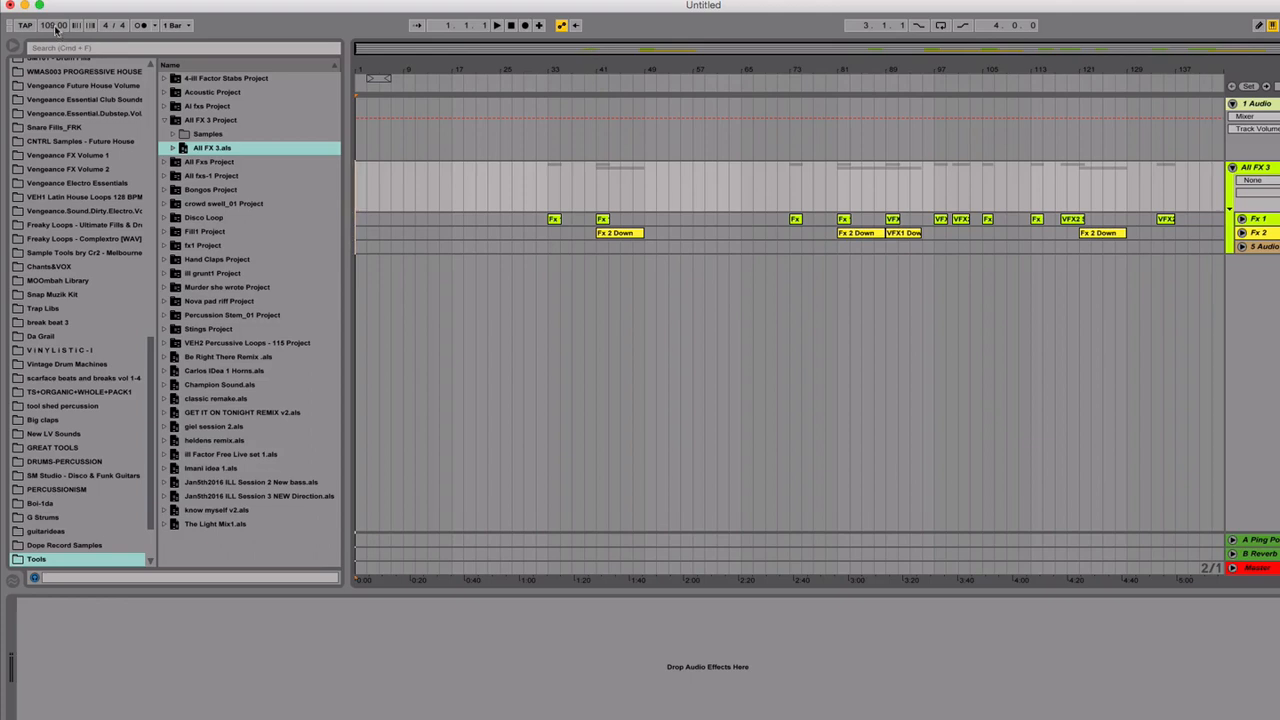
- Set the new set's tempo to 122 BPM and place the insert marker at bar 33 on the All FX 3 group
mouse_move(56, 26)
mouse_down()
mouse_move(56, 37)
mouse_move(56, 24)
mouse_up()
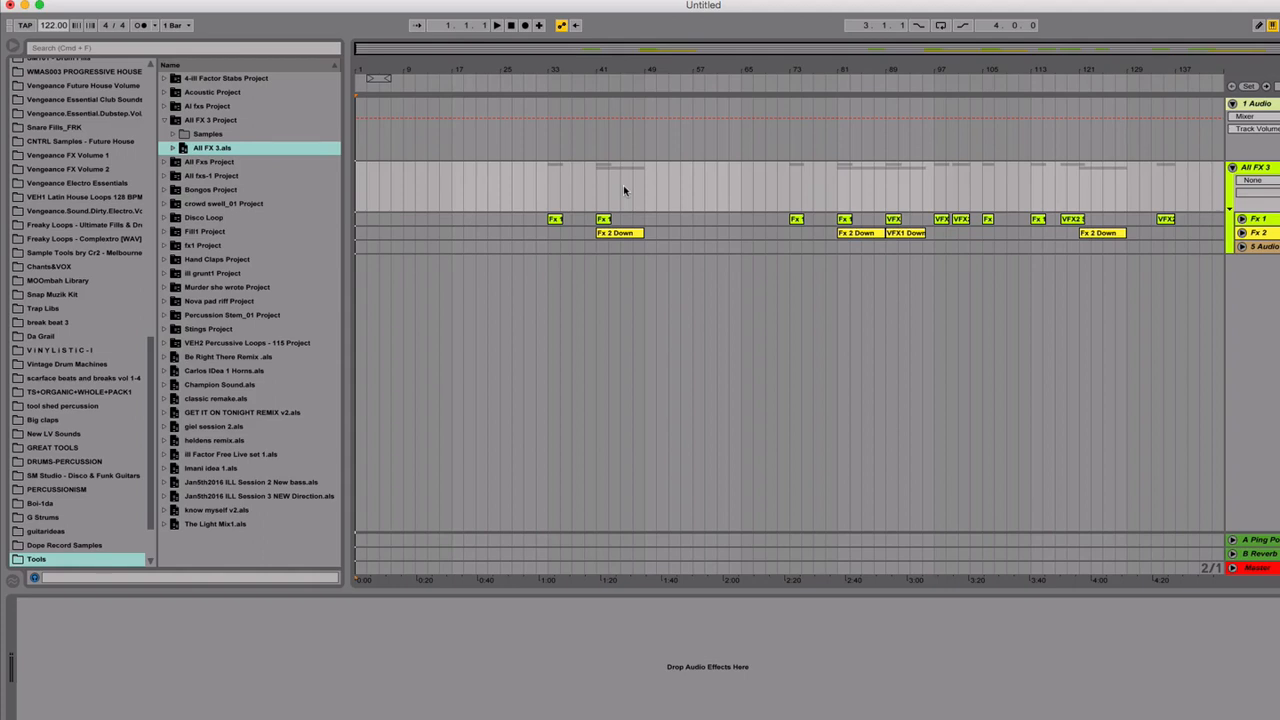
click(547, 198)
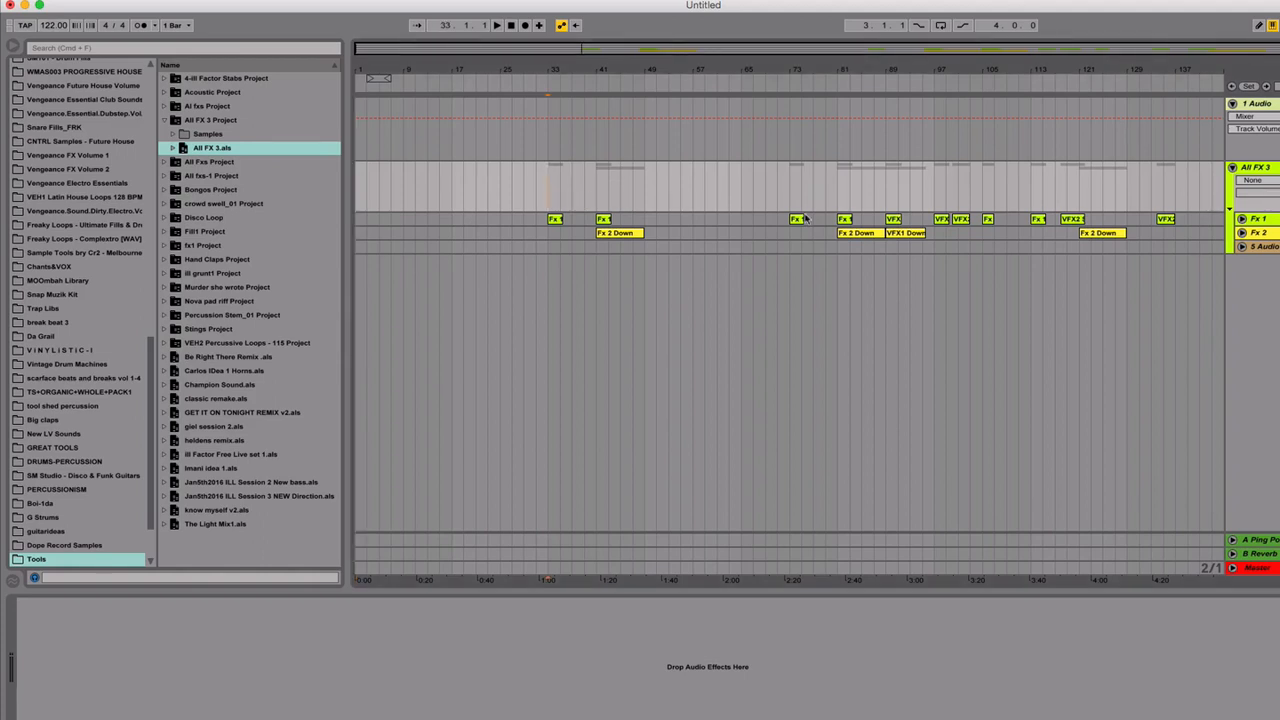